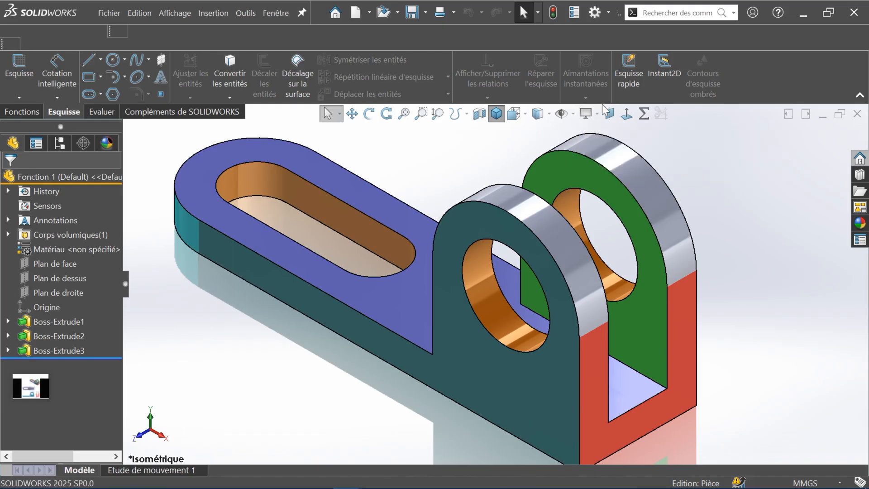
Step: Switch the RealView graphics display off and back on for the bracket model
click(600, 113)
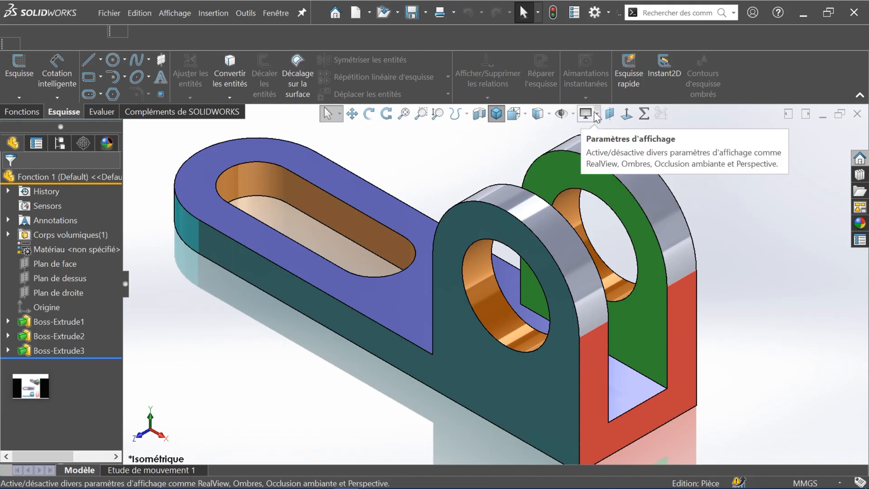
click(594, 112)
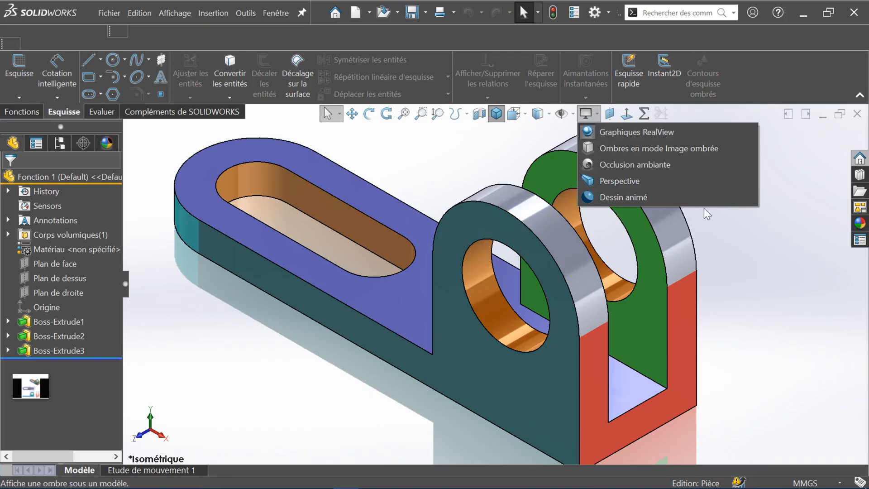
click(427, 159)
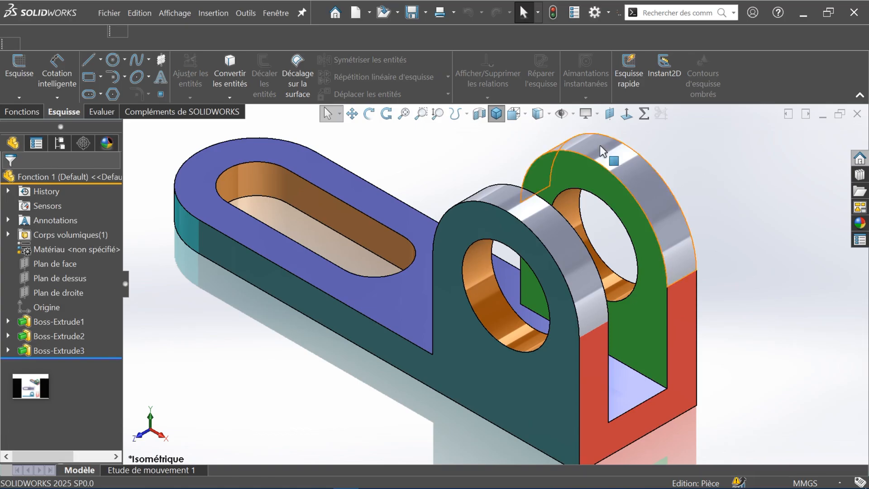
click(598, 114)
click(598, 114)
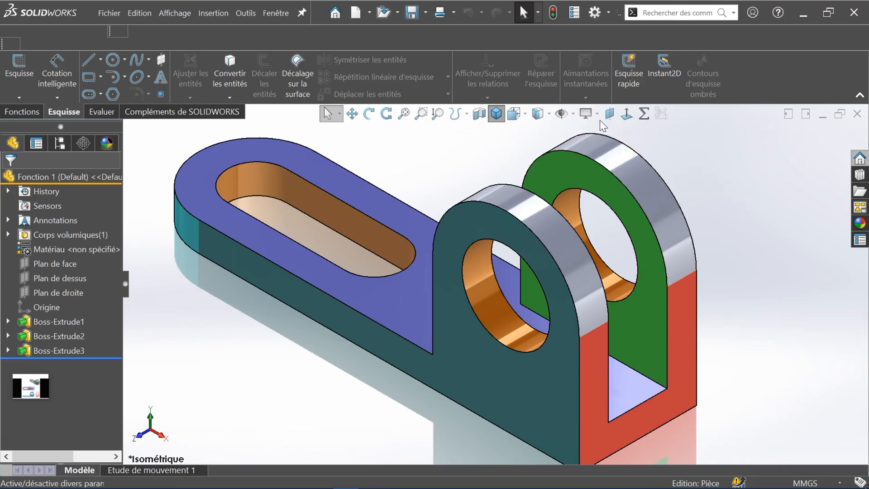
click(599, 118)
click(599, 132)
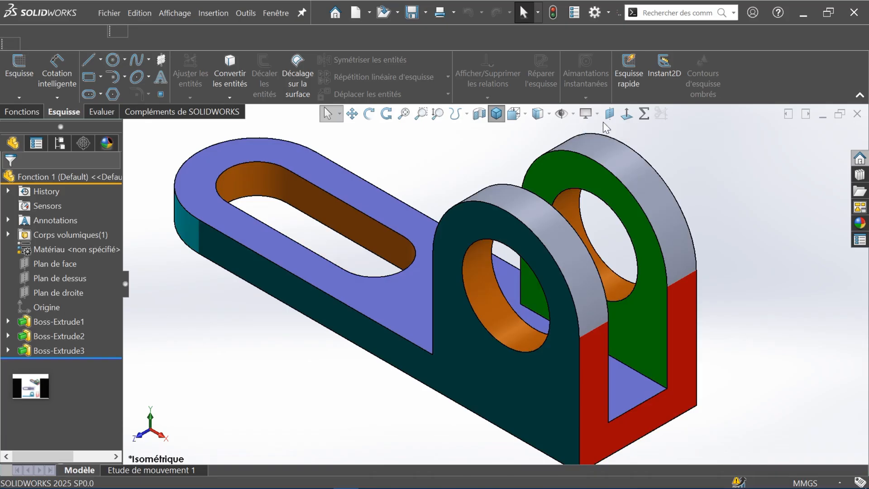
click(598, 114)
click(598, 131)
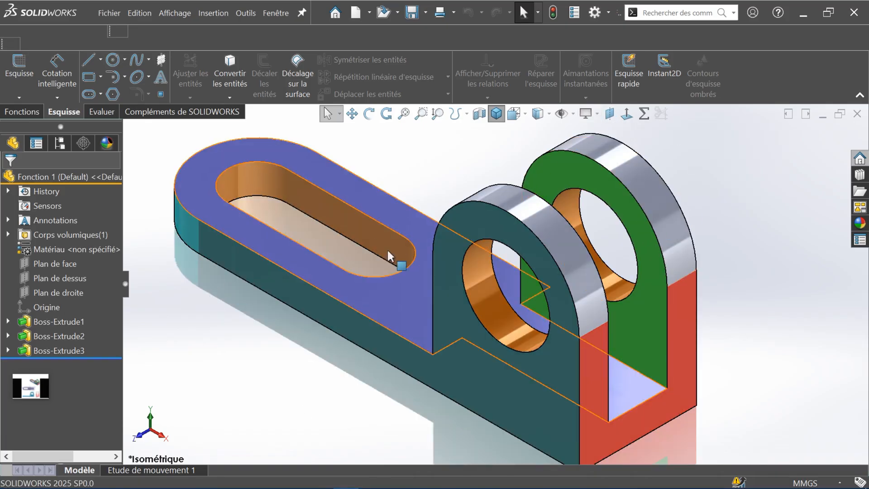
middle_drag(442, 354, 441, 385)
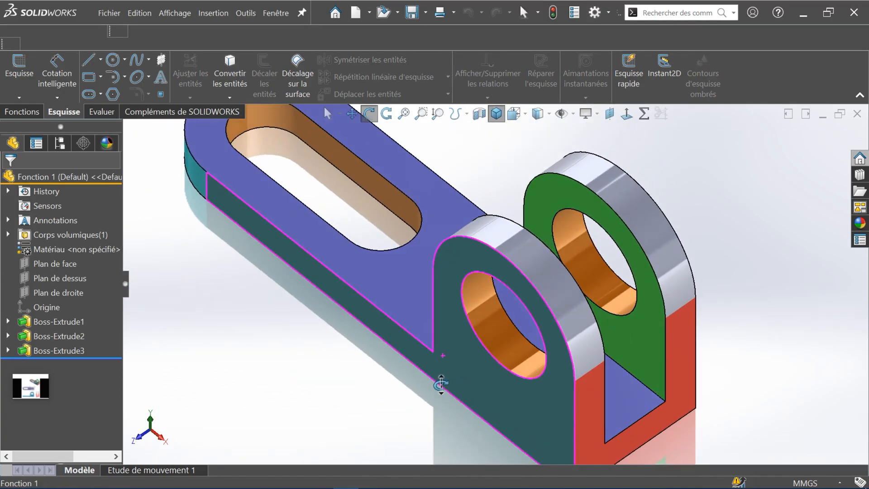
click(22, 112)
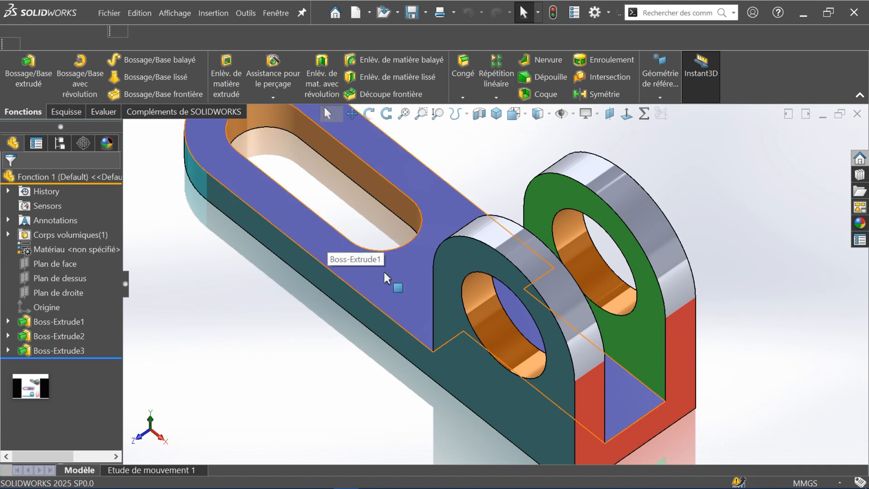
scroll(452, 289, up, 2)
middle_drag(467, 338, 483, 316)
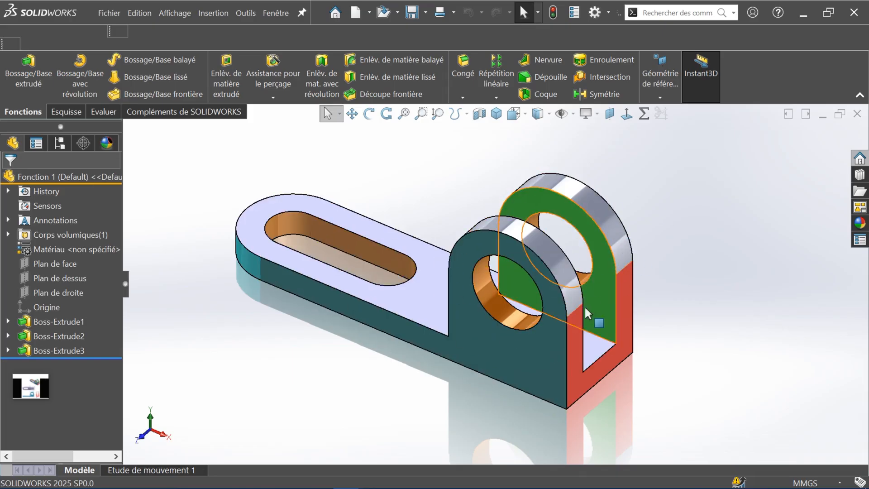
scroll(577, 303, down, 2)
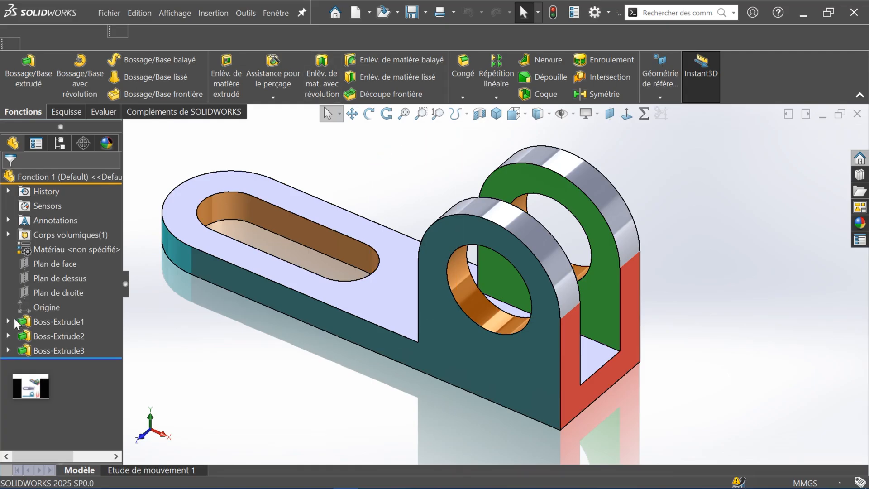
Step: Close the bracket part with all changes saved and create a new part document
click(858, 114)
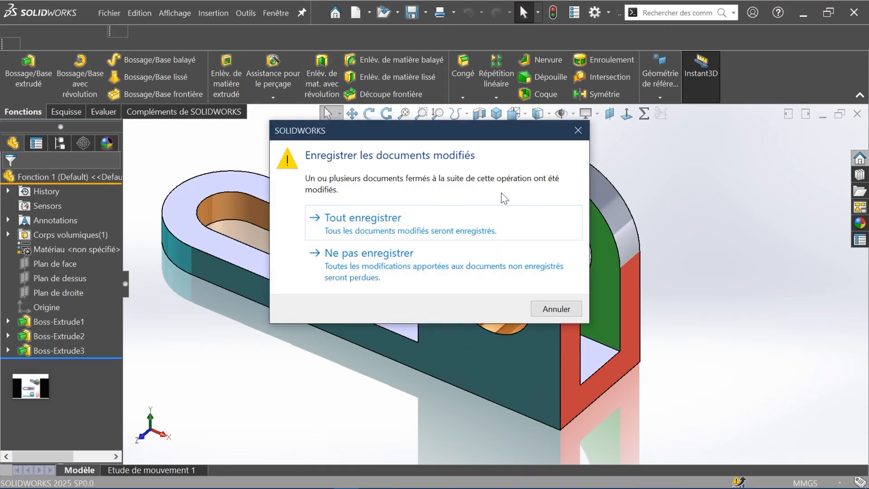
click(401, 220)
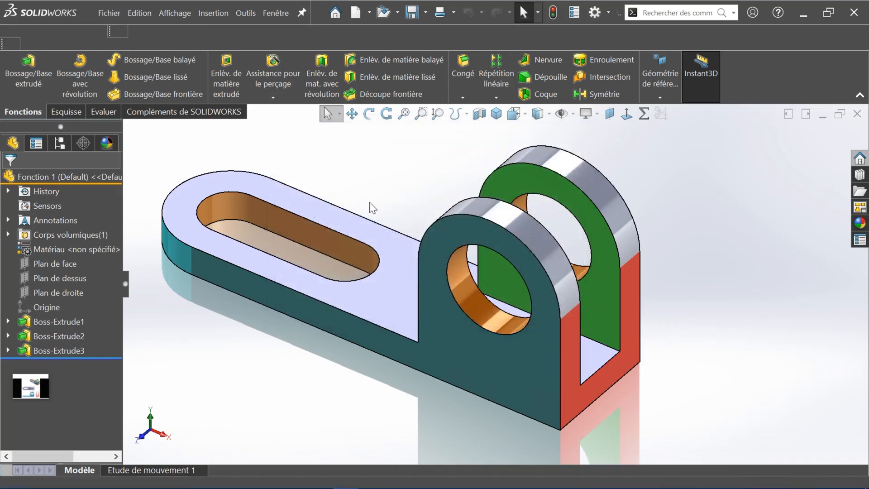
click(253, 12)
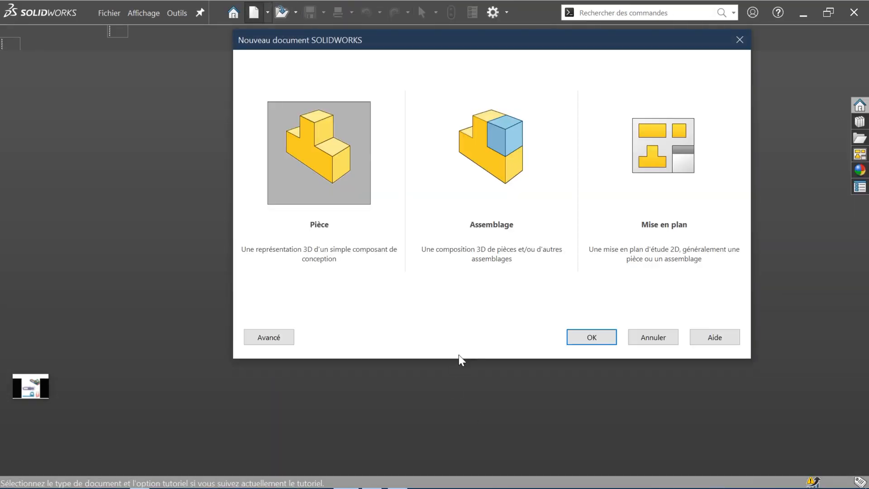
click(579, 338)
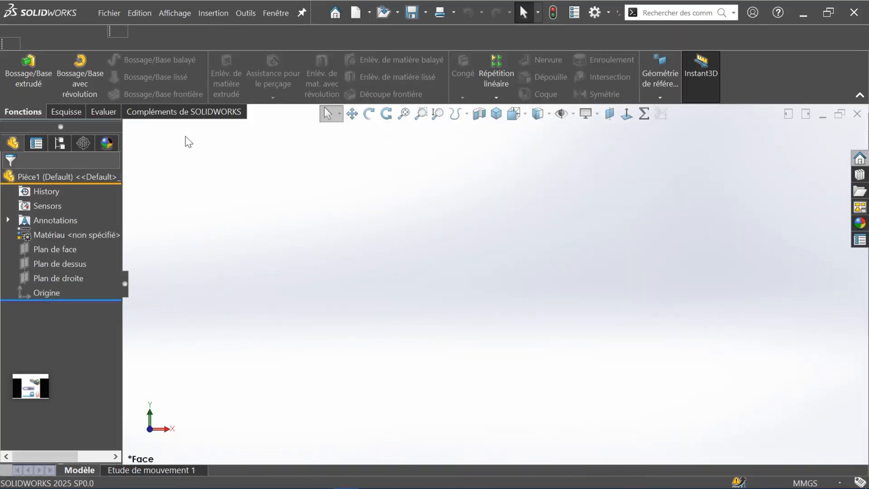
Step: Consult the bracket's reference drawing and start a sketch on the top plane (Plan de dessus)
click(64, 111)
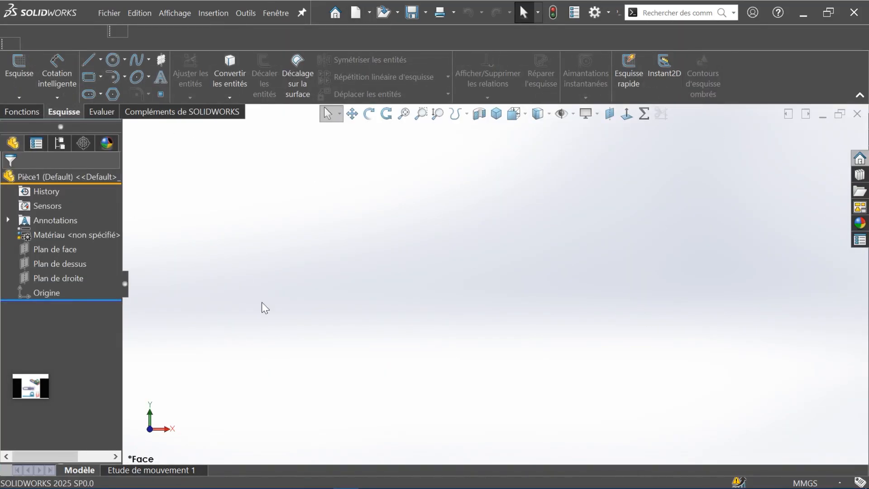
click(27, 384)
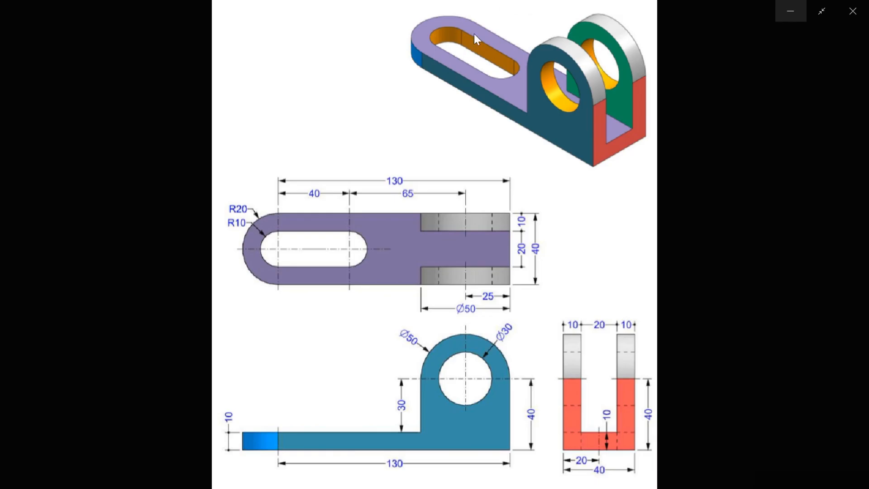
key(alt+Tab)
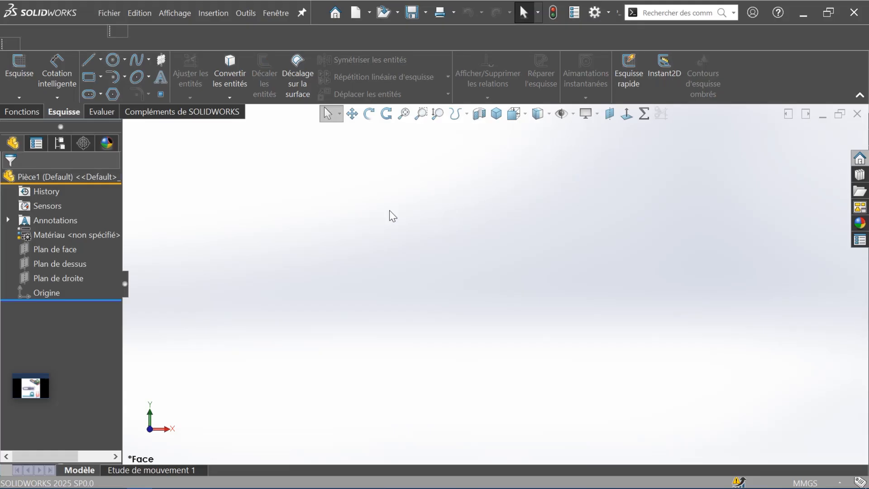
click(69, 260)
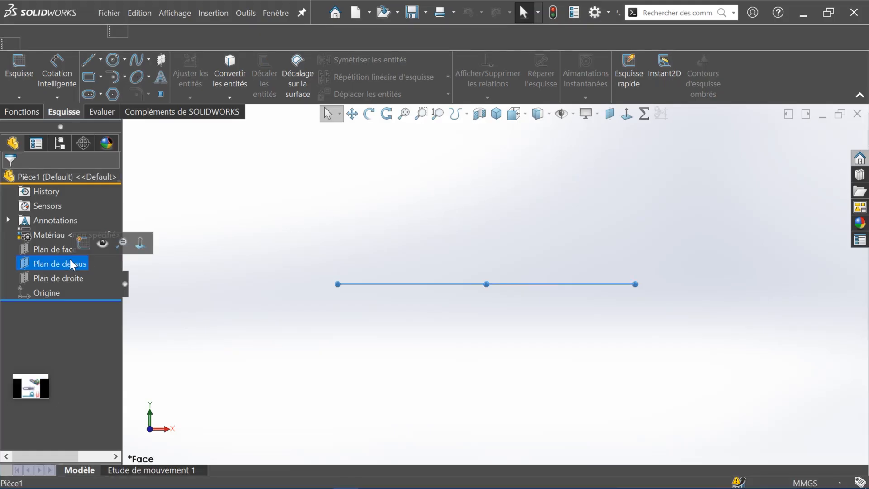
click(83, 245)
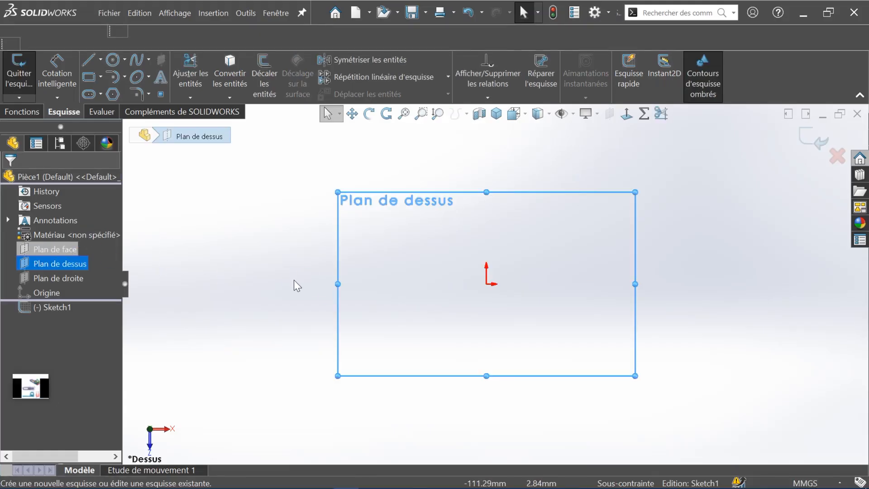
Step: Sketch a center rectangle about 275 by 92 mm, centred on the origin
click(100, 76)
click(99, 110)
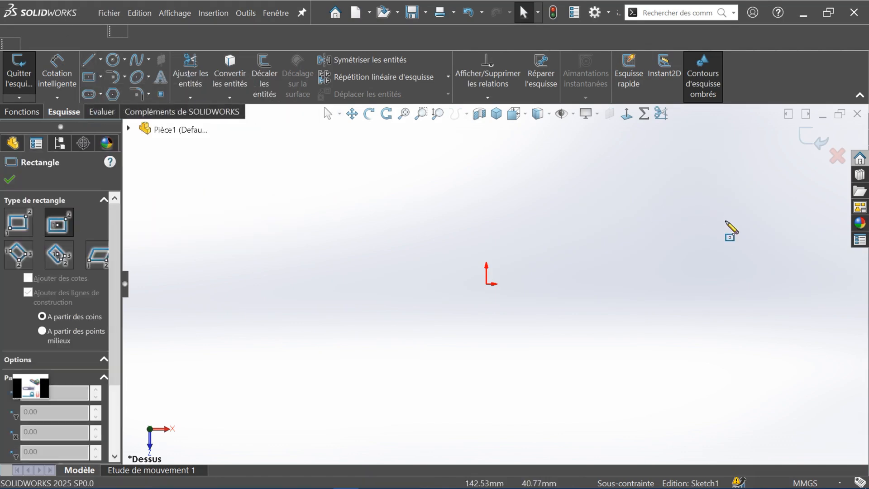
click(487, 284)
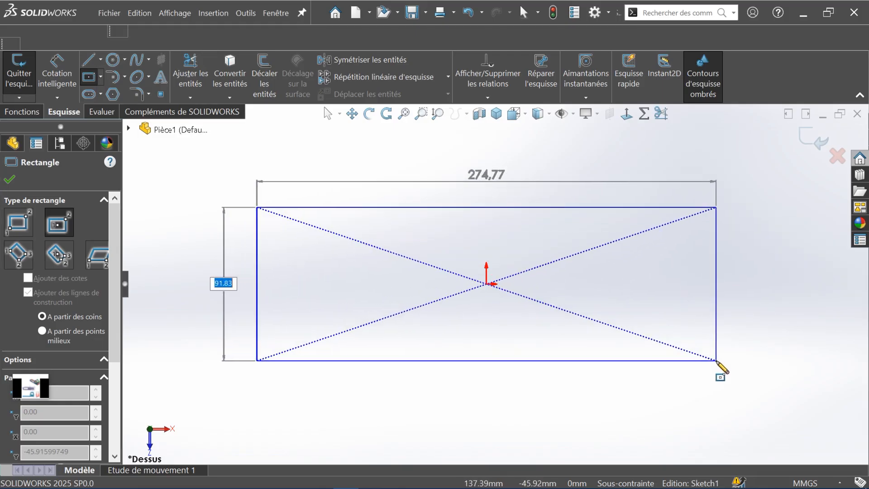
click(716, 360)
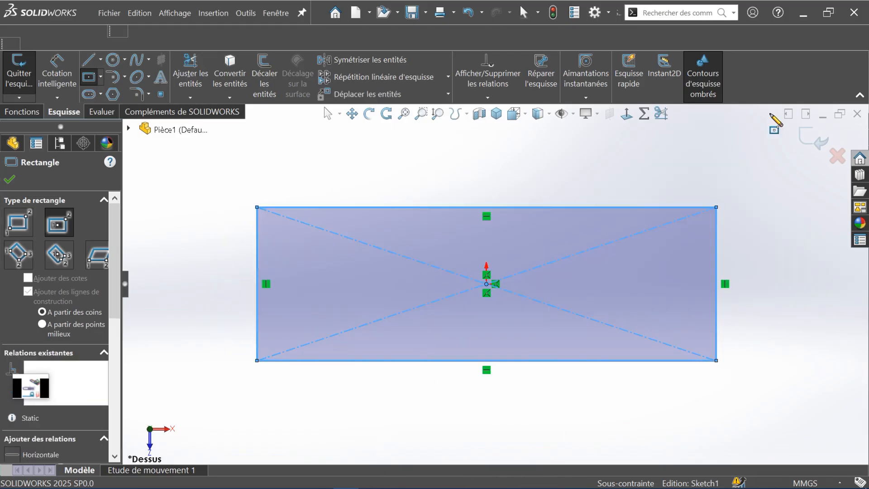
Step: Check the reference drawing and dimension the rectangle's short side at 40 mm
click(34, 388)
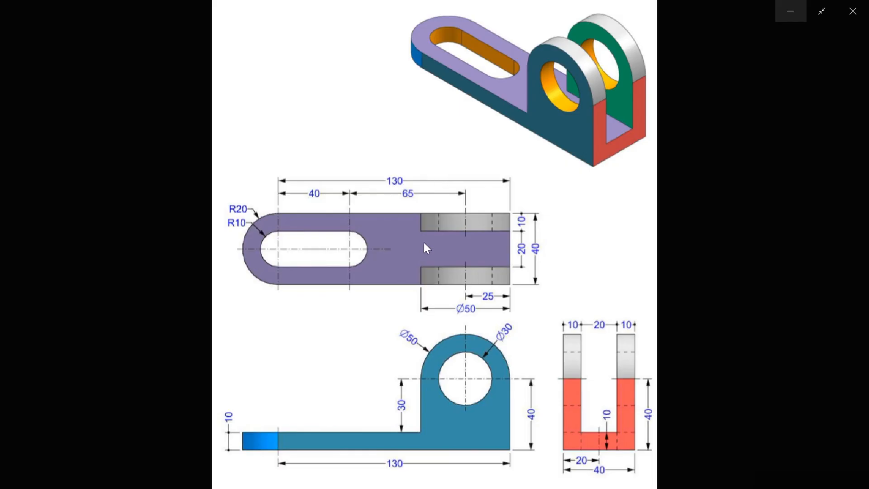
key(alt+Tab)
click(58, 62)
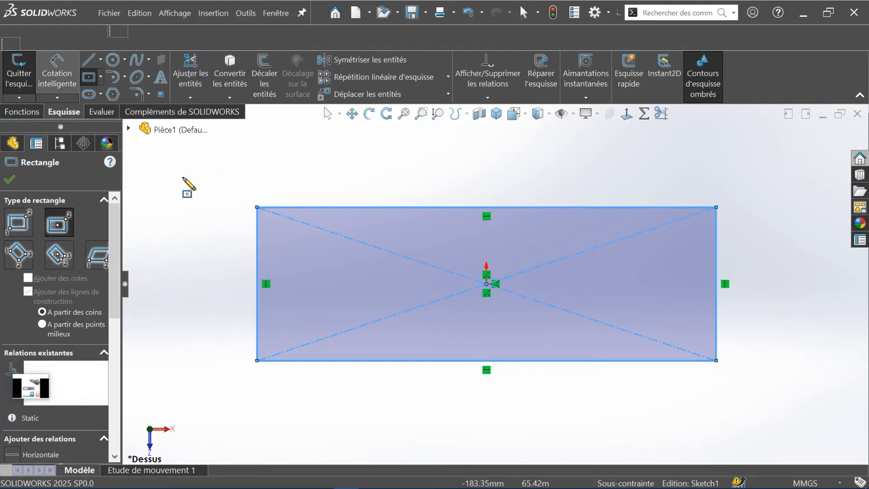
click(72, 83)
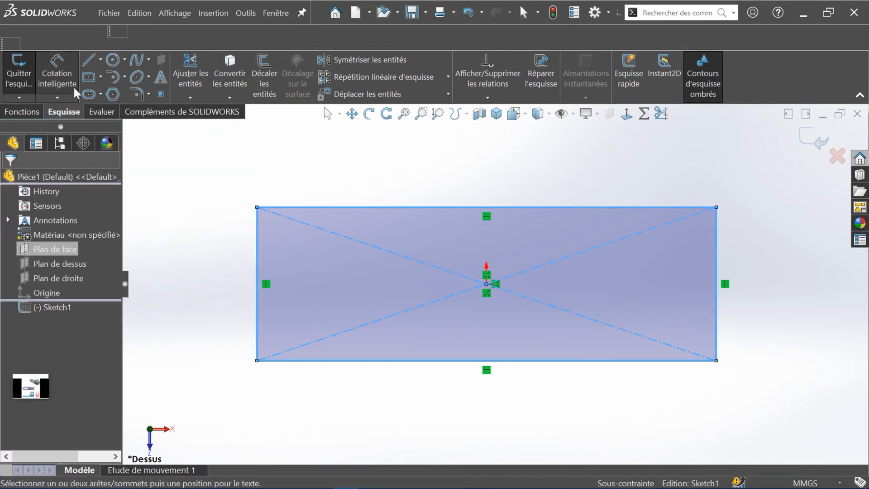
click(717, 265)
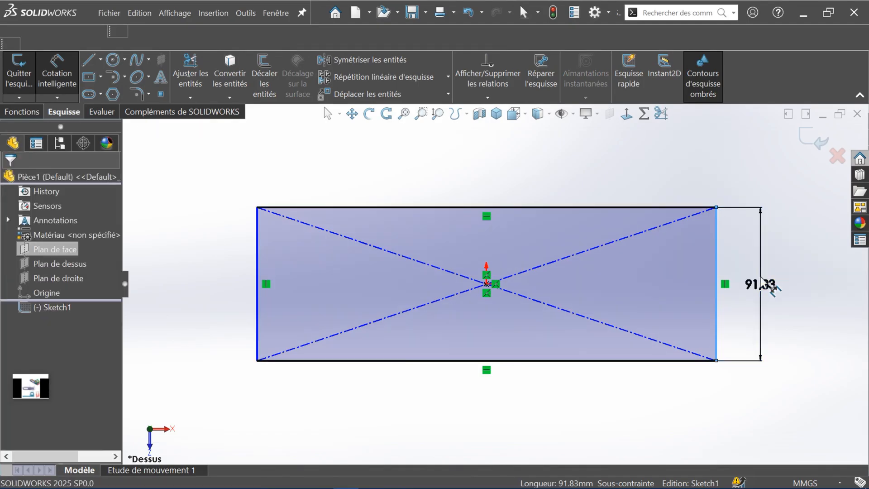
click(770, 284)
text(0)
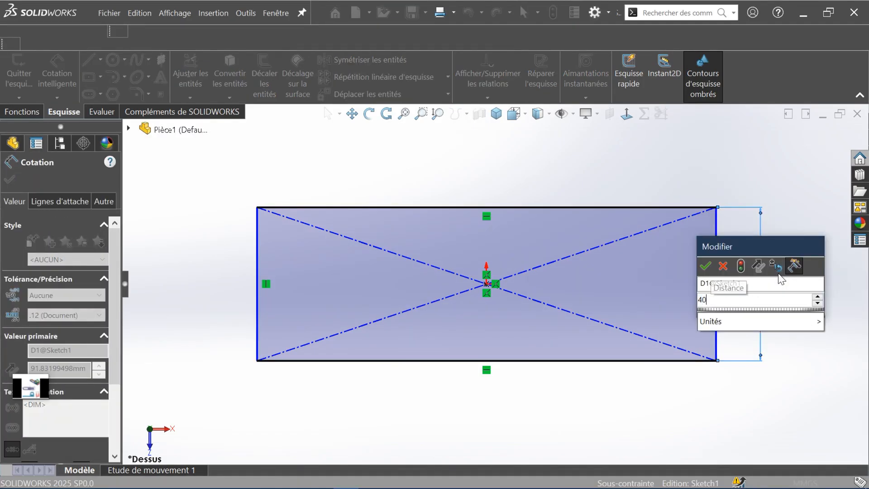
key(Return)
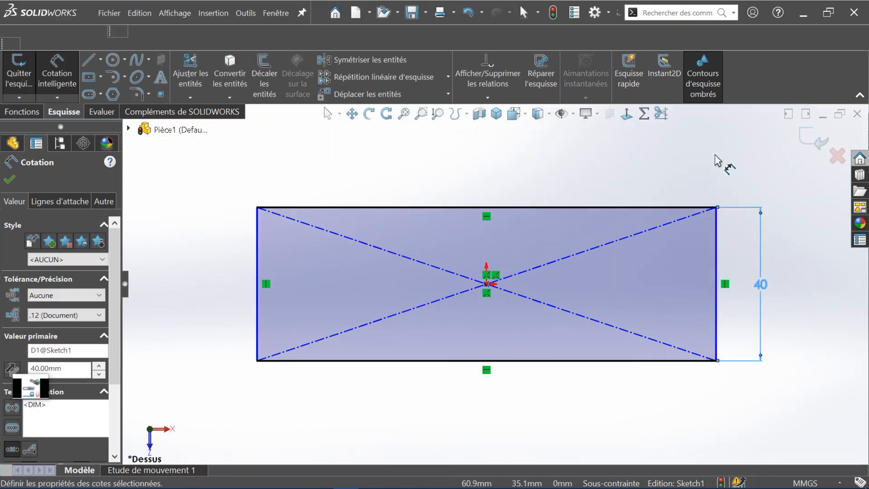
Step: Dimension the rectangle's long side at 130 mm
click(672, 208)
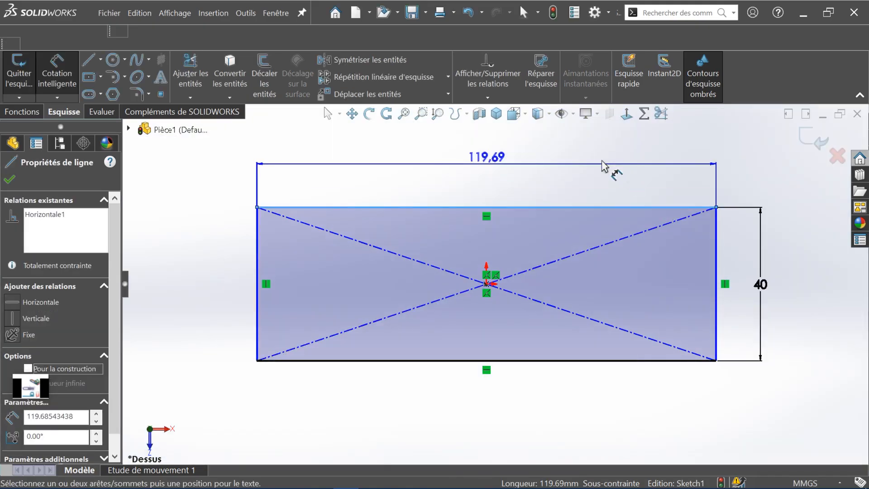
click(603, 162)
text(120)
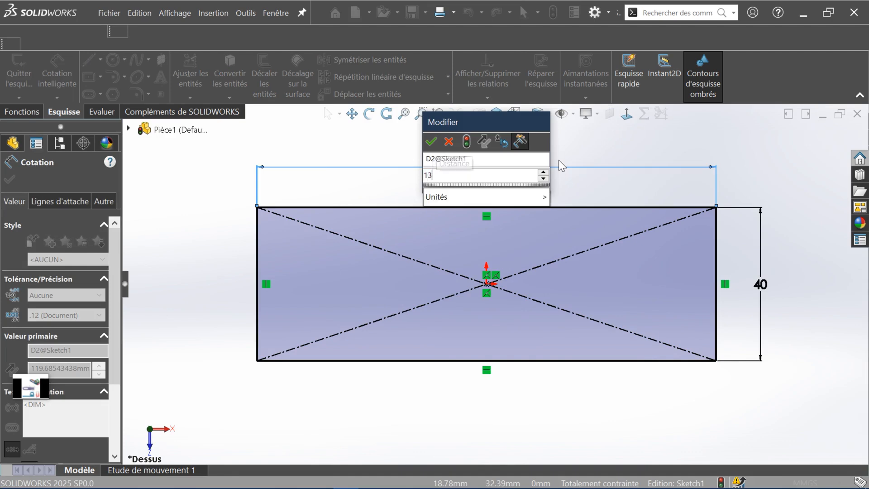
key(Escape)
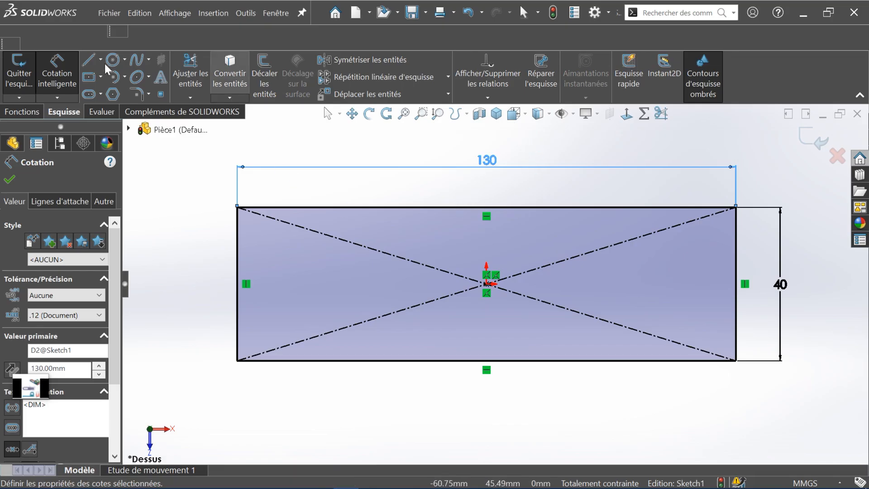
click(113, 77)
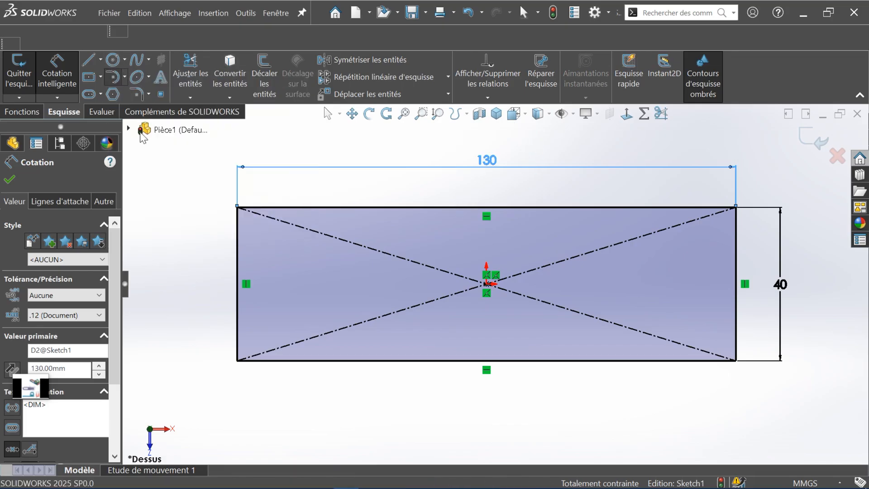
click(236, 208)
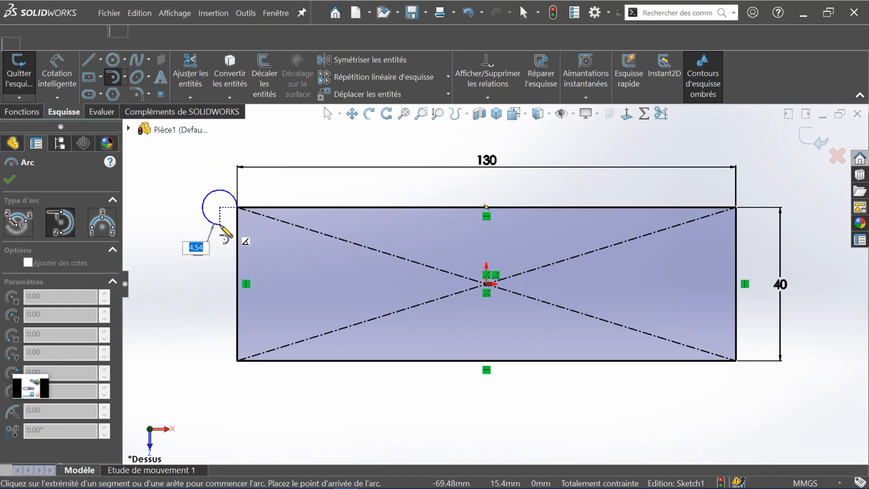
key(Escape)
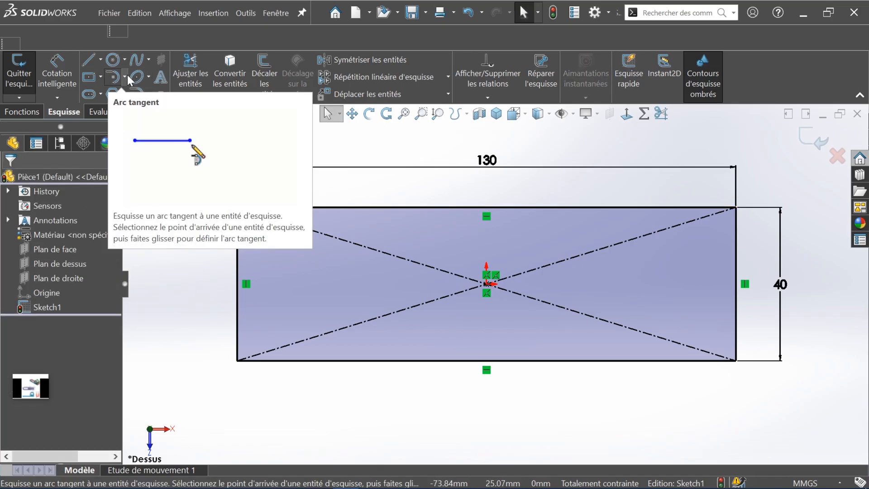
Step: Round off the rectangle's left end with a tangent arc between its two corners and trim away the left edge
click(125, 77)
click(125, 109)
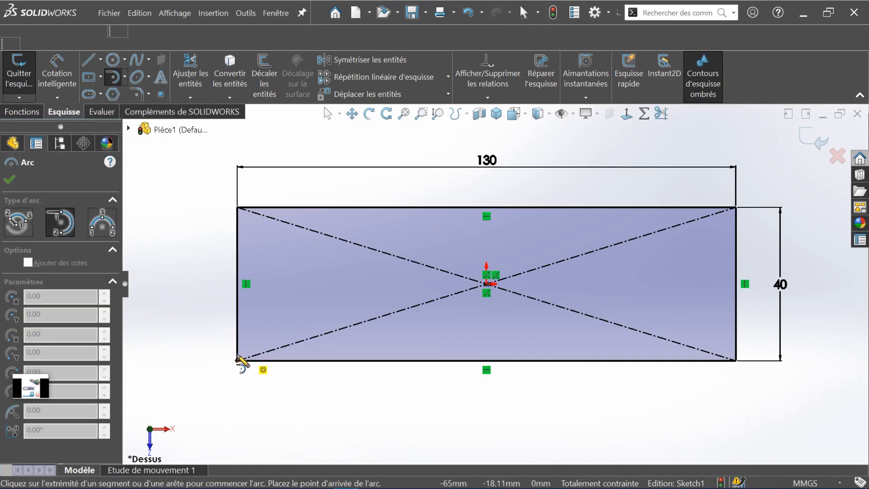
click(237, 360)
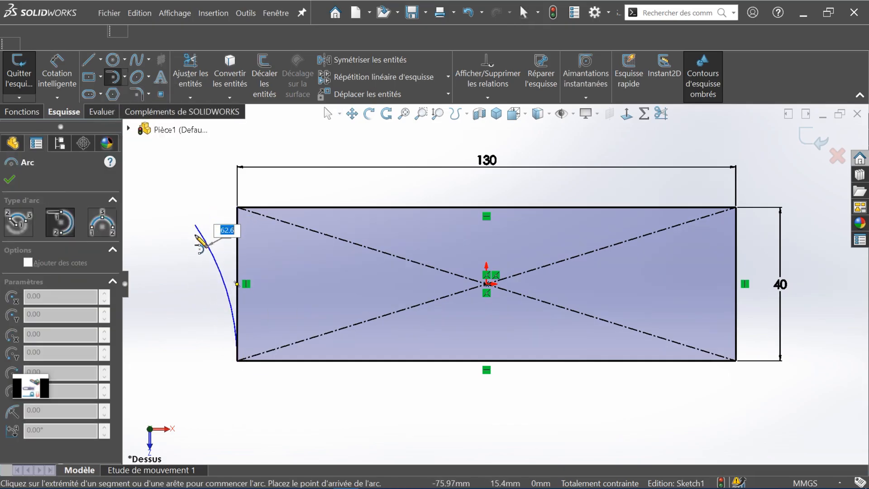
key(Escape)
click(113, 77)
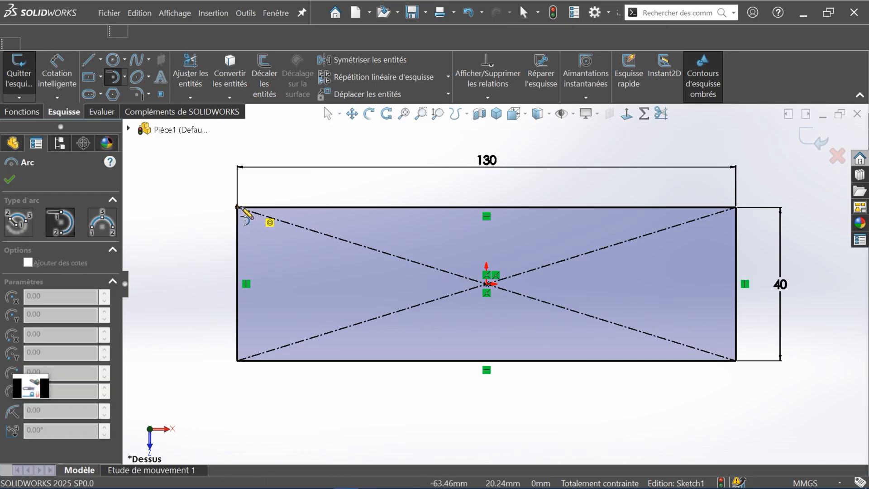
click(237, 207)
click(237, 360)
click(192, 78)
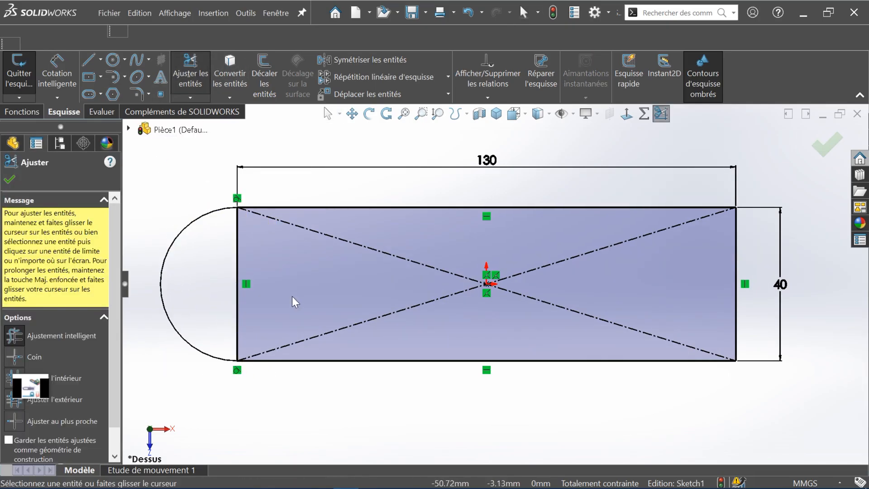
drag(247, 246, 192, 274)
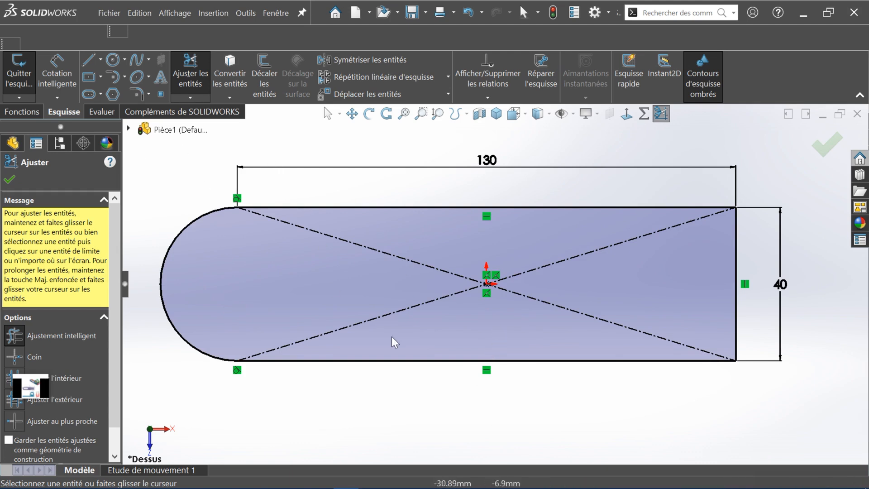
Step: Consult the reference drawing and sketch a horizontal straight slot about 50 mm between centres and 19 mm wide near the rounded end
click(44, 389)
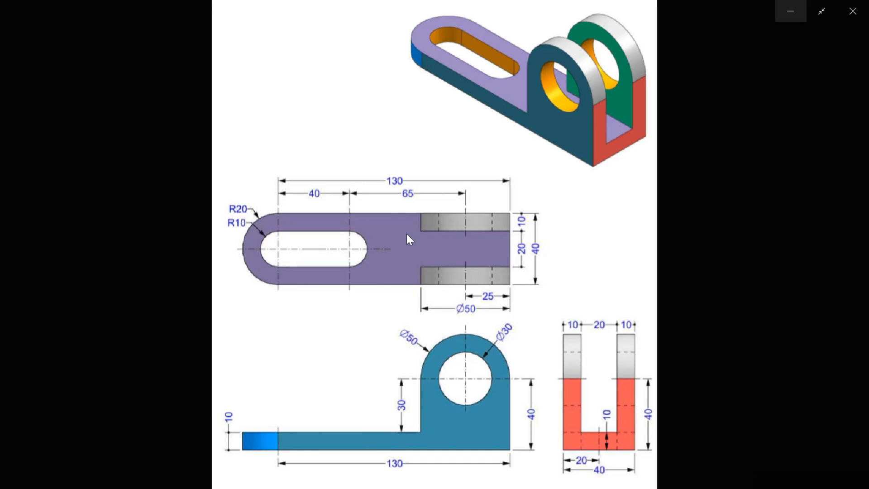
key(alt+Tab)
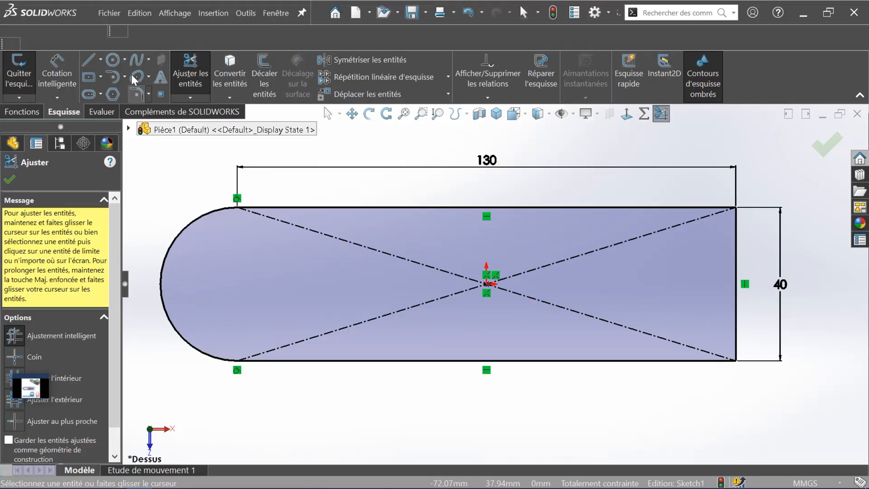
click(101, 93)
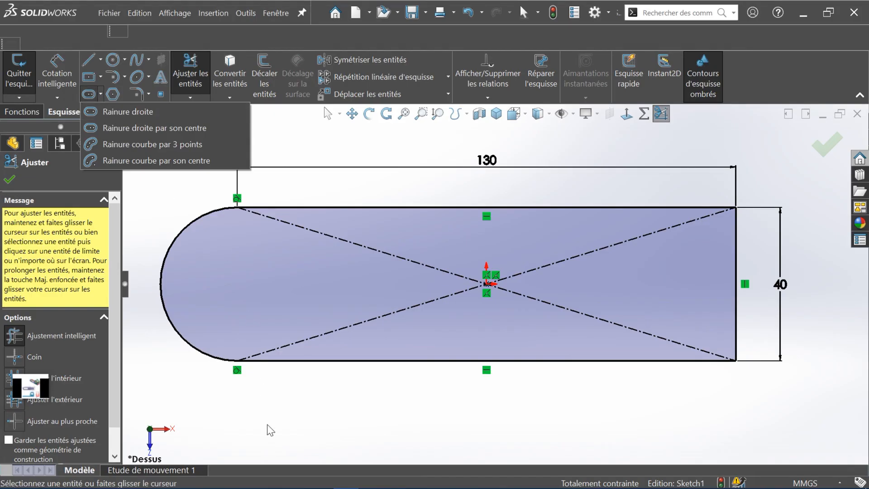
key(alt+Tab)
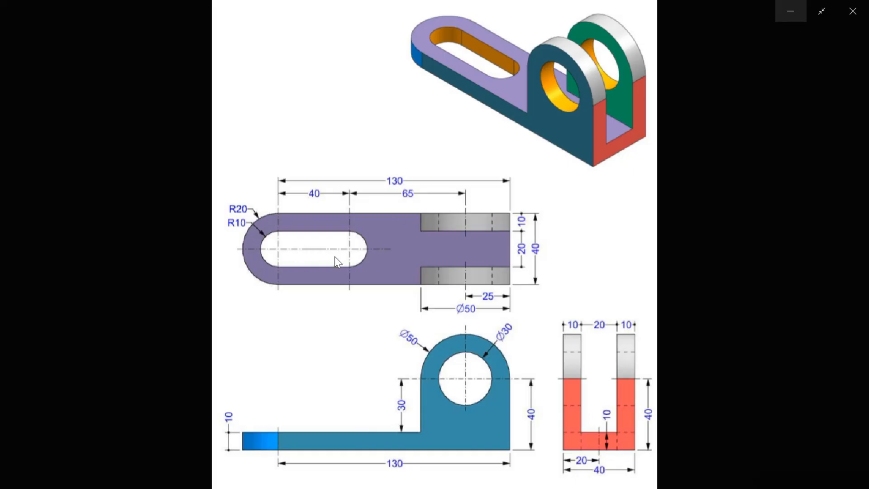
key(alt+Tab)
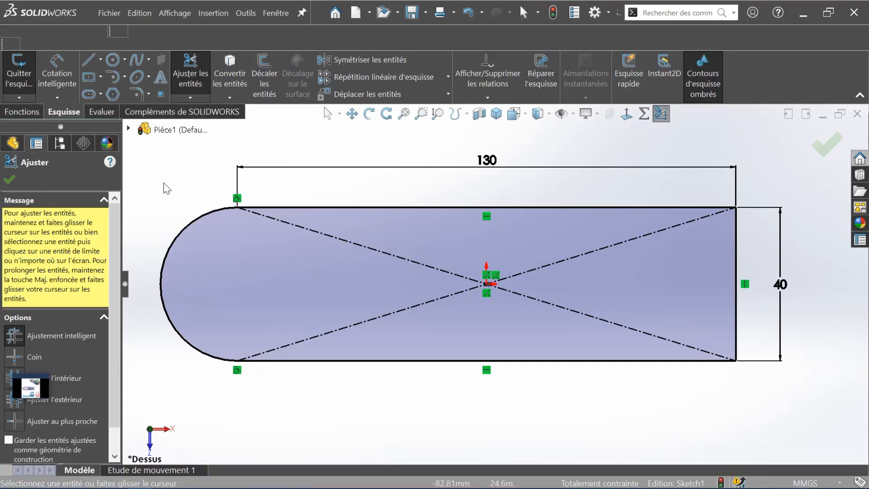
click(99, 94)
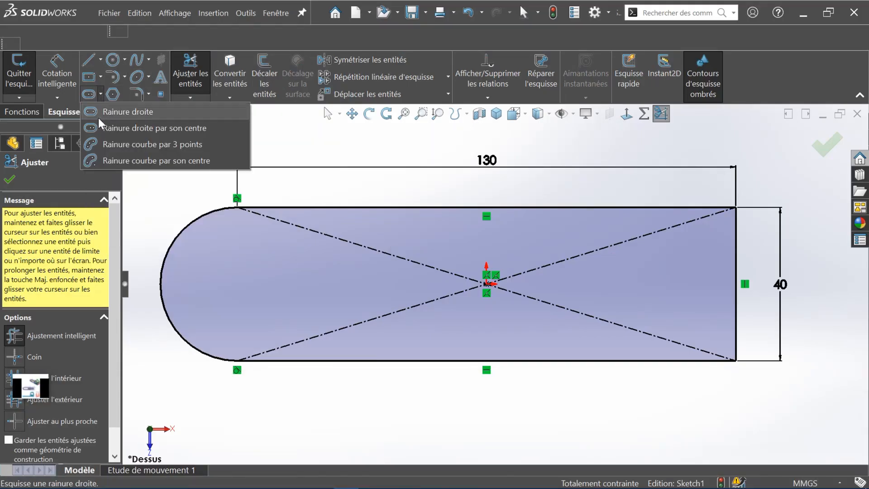
click(126, 111)
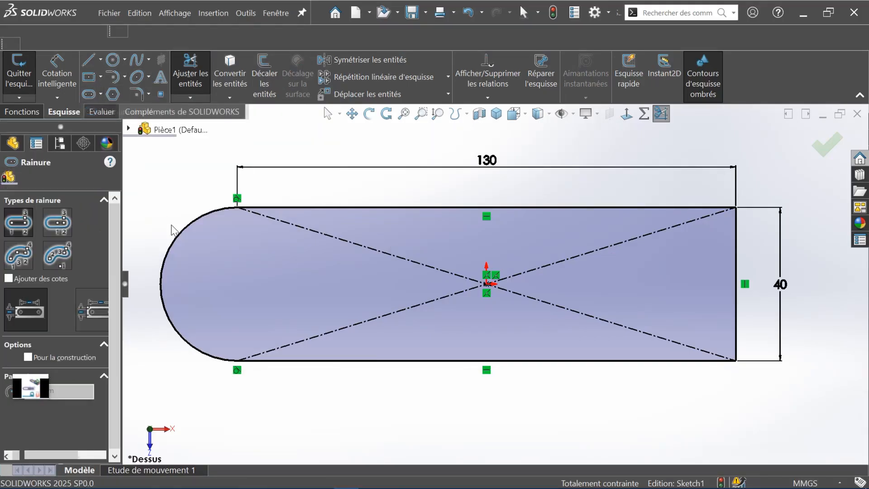
click(219, 284)
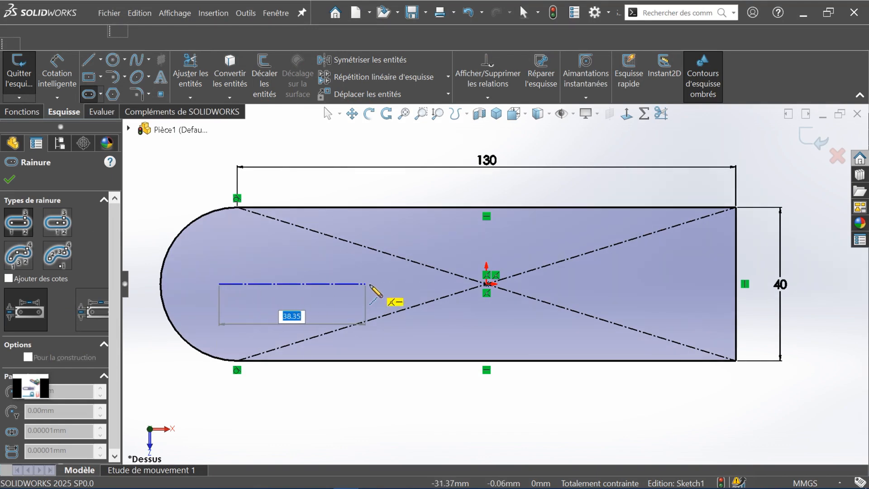
click(412, 284)
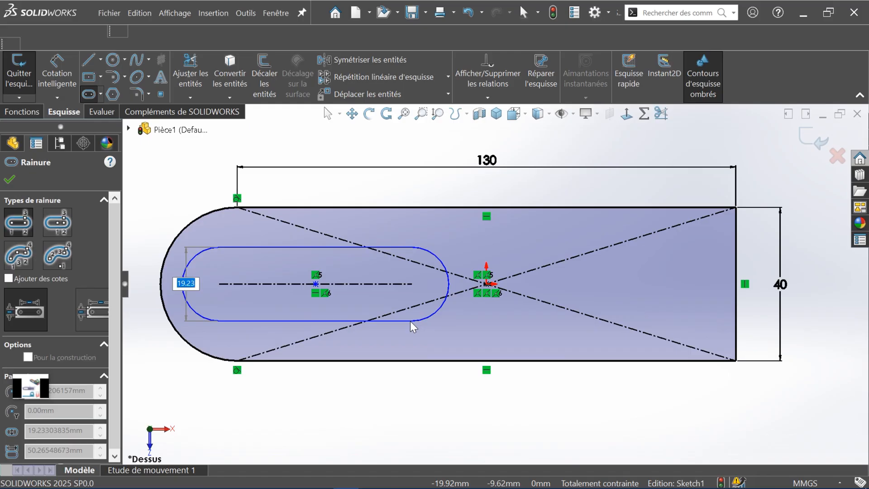
click(410, 322)
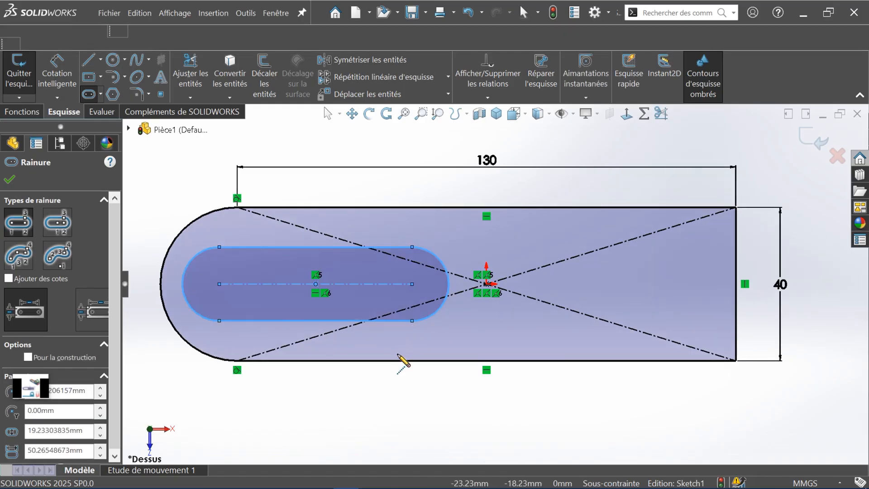
key(Escape)
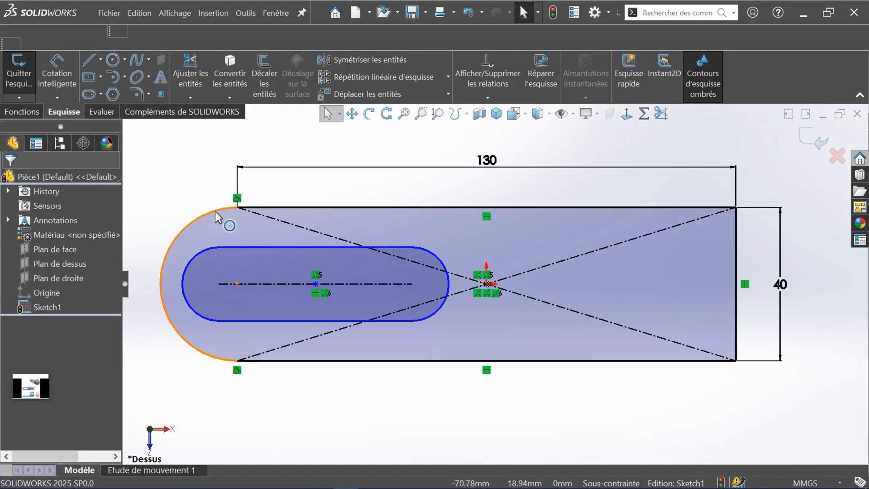
Step: Snap the slot's left centre point onto the outer arc's centre and dimension its centre-to-centre length at 40 mm
drag(219, 285, 239, 282)
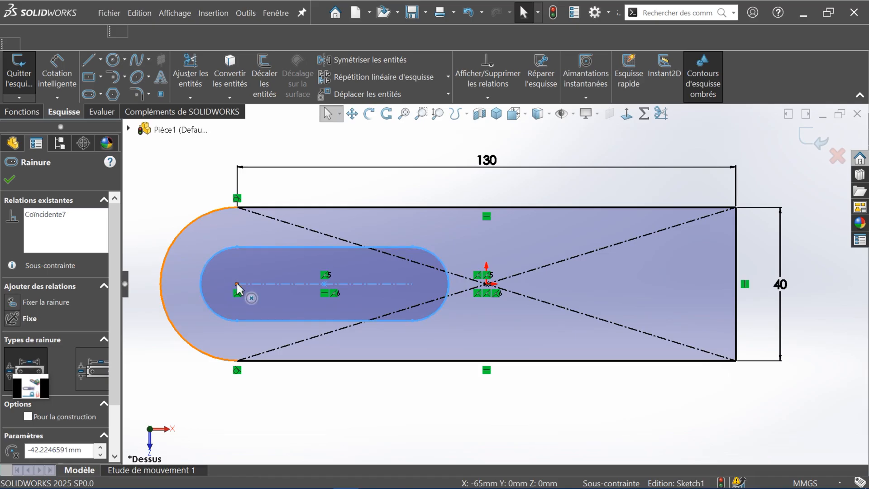
key(Escape)
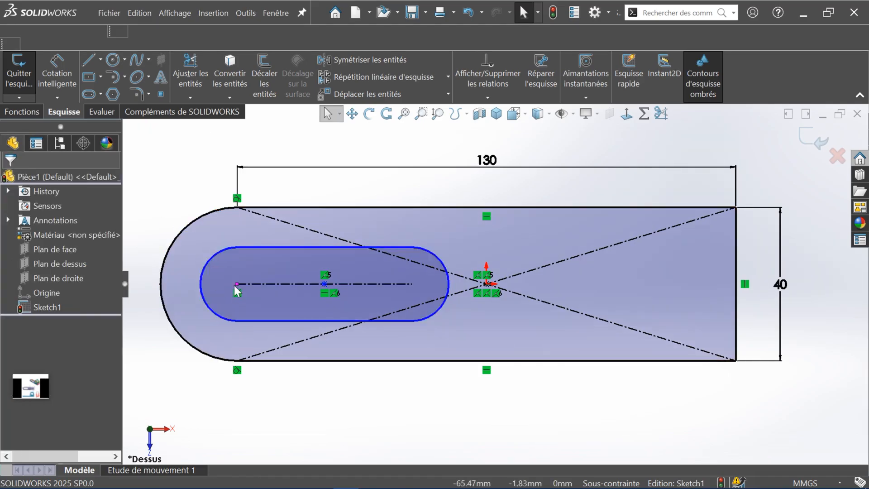
click(59, 68)
click(272, 284)
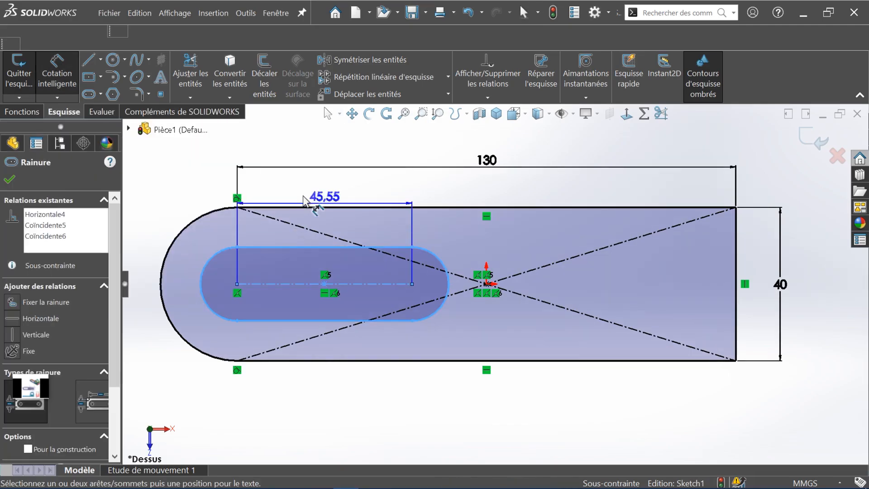
click(319, 181)
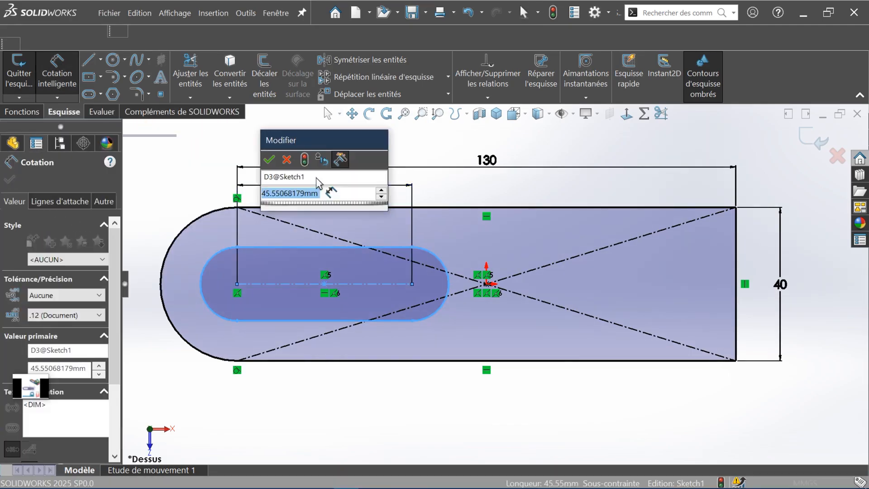
text(45)
key(Return)
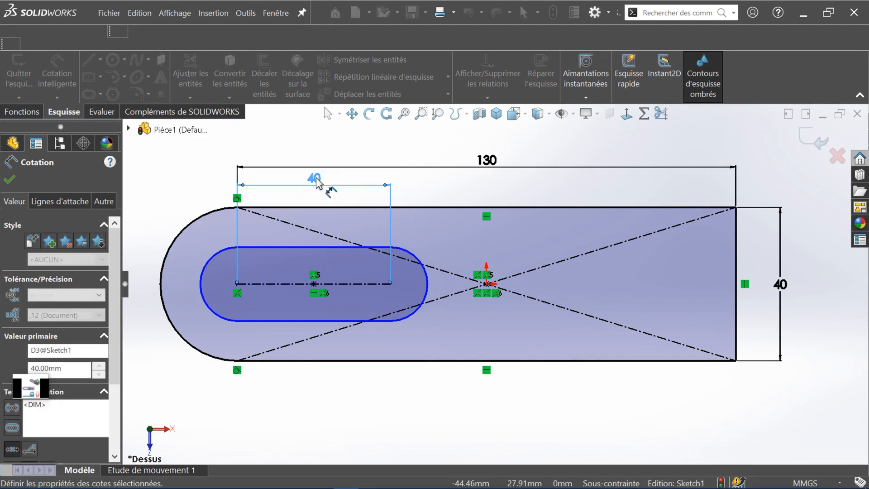
Step: Dimension the radius of the slot's rounded left end at 10 mm
click(222, 248)
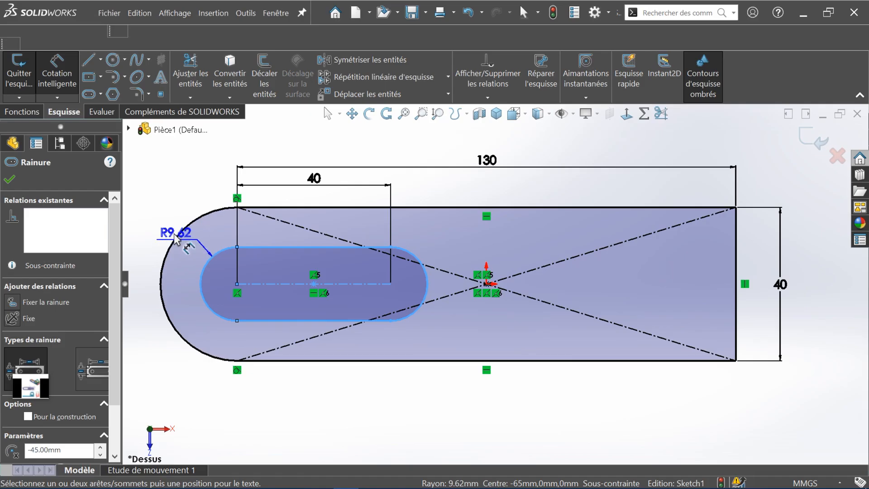
click(113, 222)
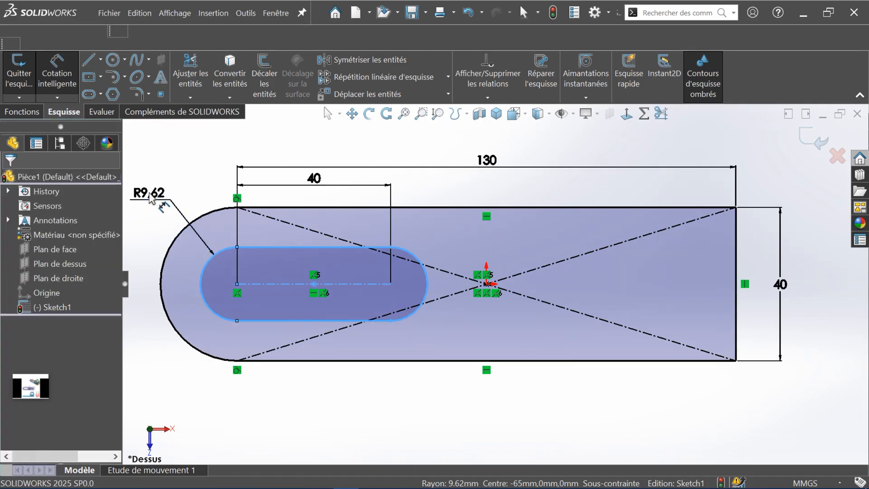
text(10)
key(Return)
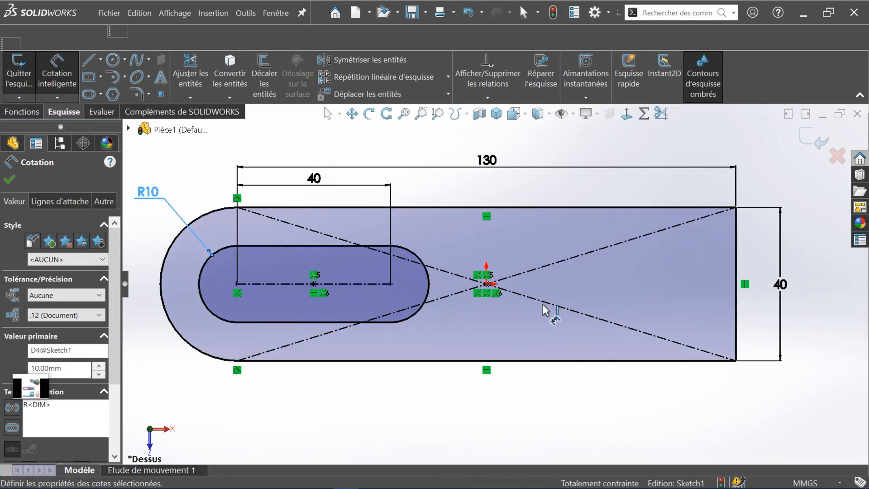
Step: Check the reference drawing and try to add a radius dimension to the outer arc
click(27, 390)
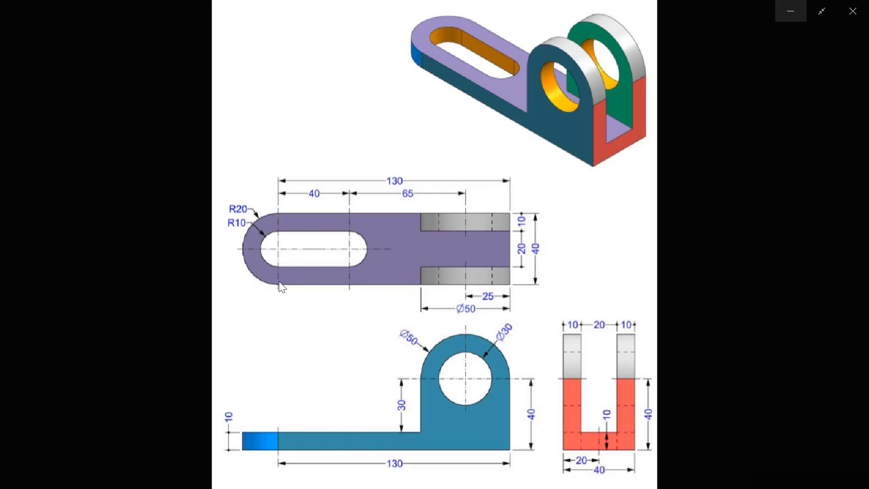
key(Escape)
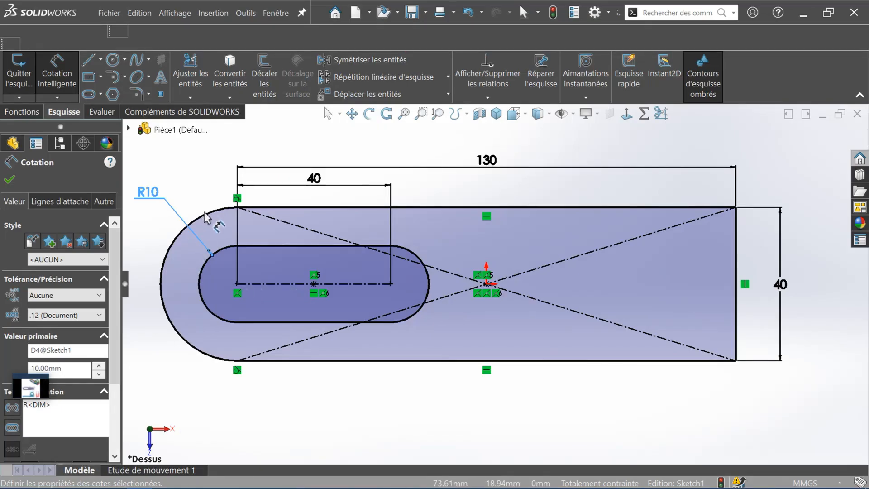
click(208, 218)
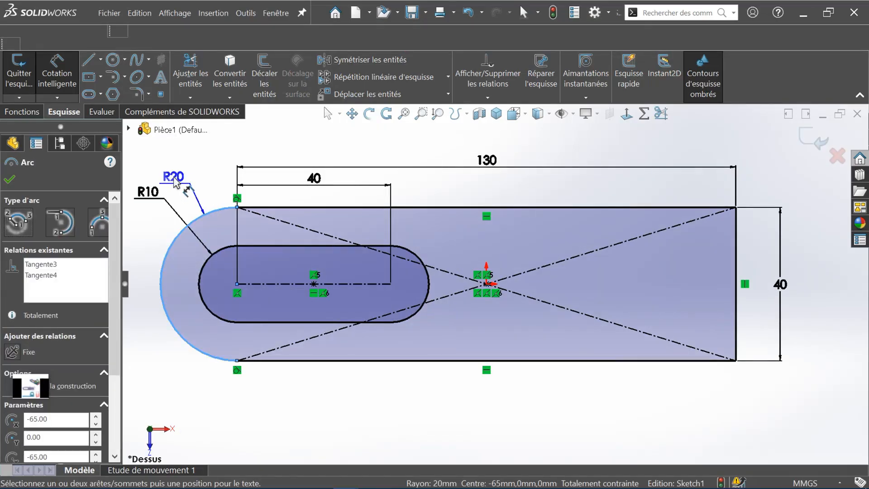
click(173, 172)
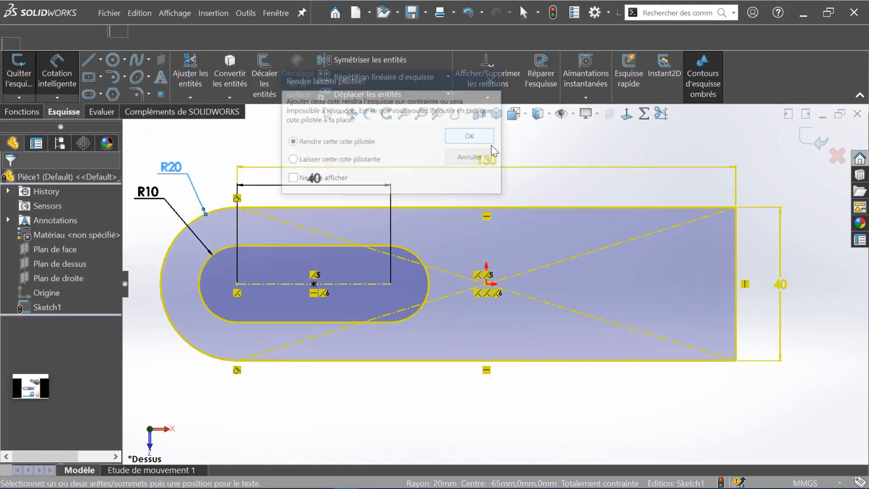
click(481, 159)
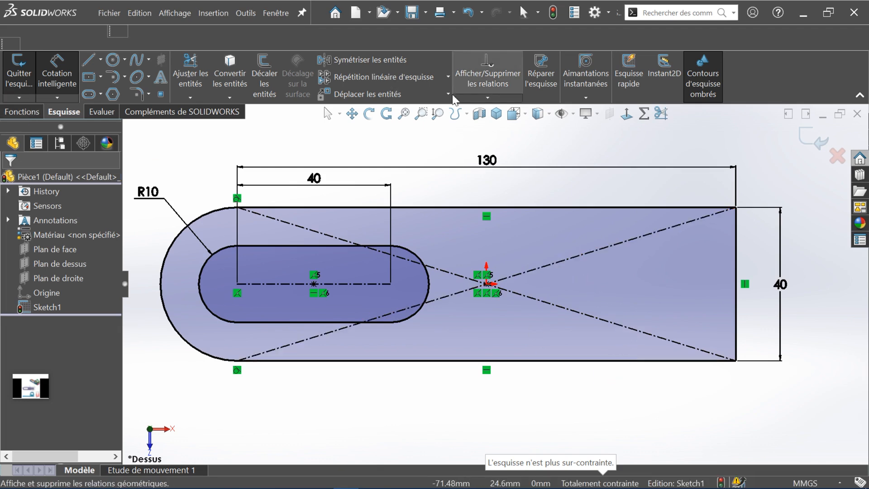
click(496, 114)
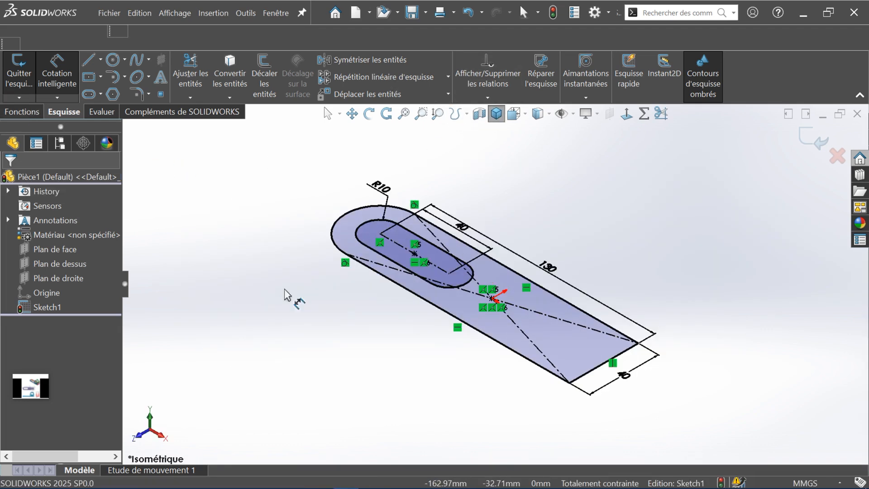
scroll(457, 316, down, 5)
scroll(462, 290, up, 5)
scroll(473, 199, down, 2)
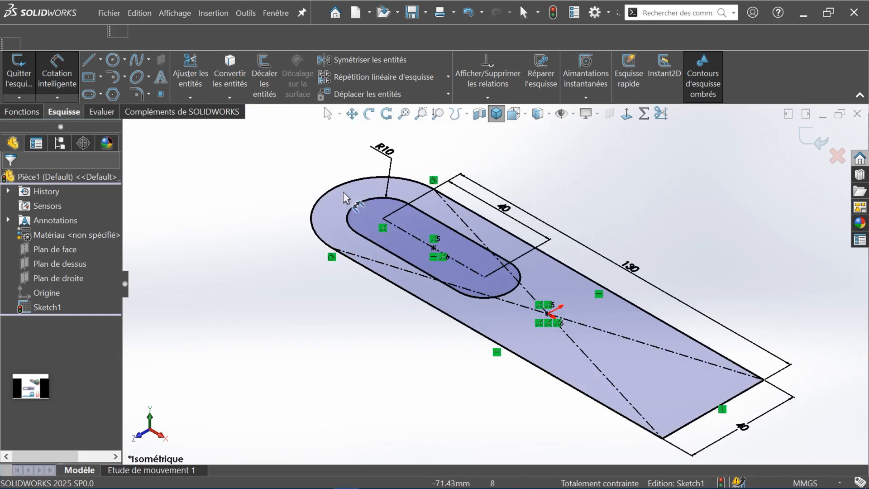
click(24, 113)
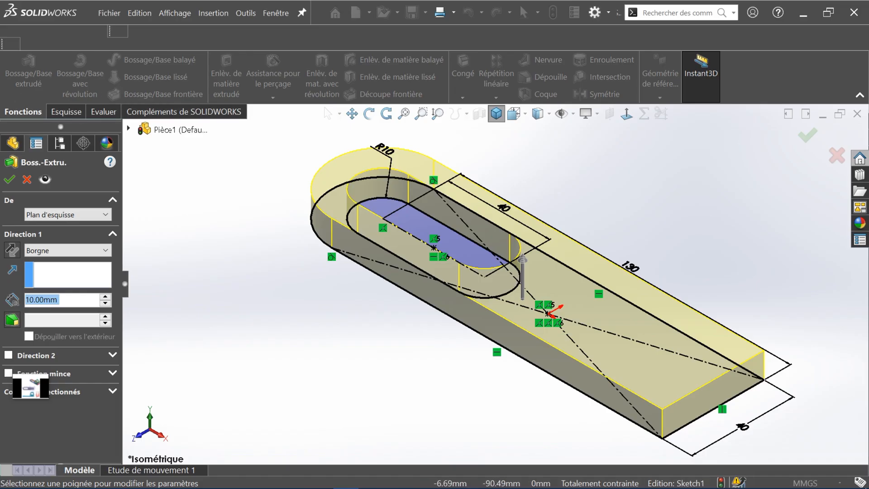
mouse_move(525, 267)
mouse_down()
mouse_move(539, 131)
mouse_move(542, 217)
mouse_move(523, 273)
mouse_up()
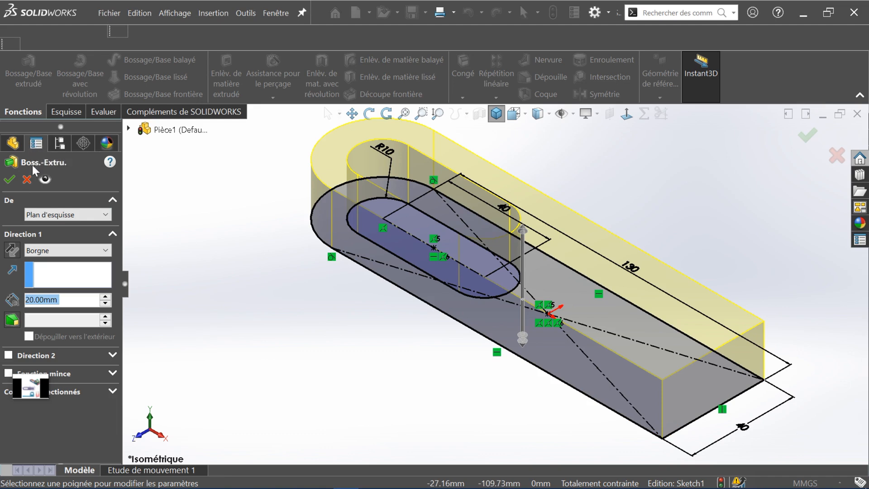
click(21, 148)
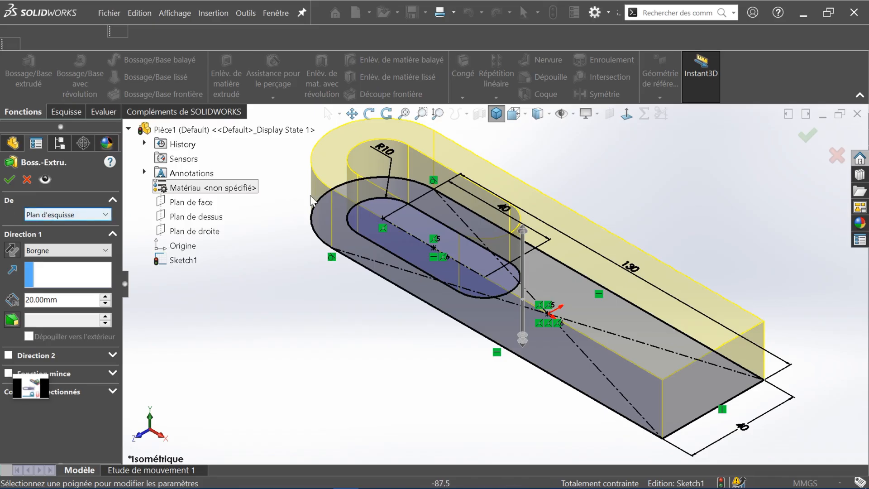
middle_drag(447, 382, 489, 290)
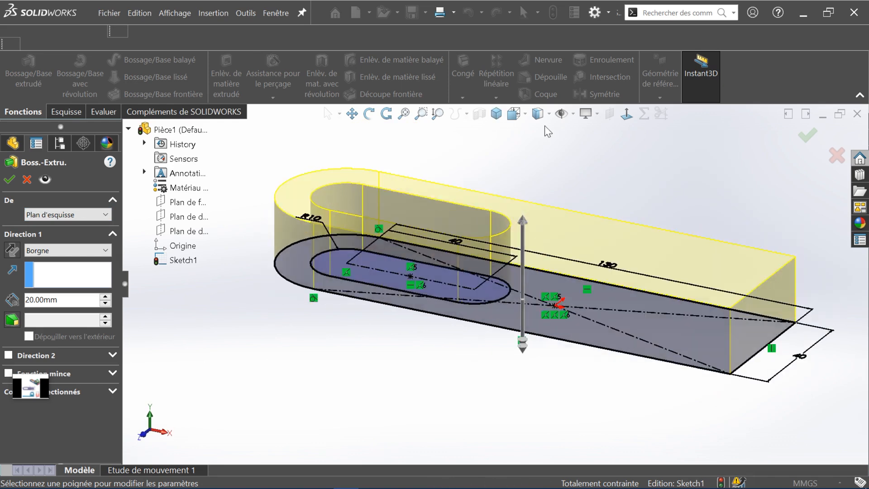
click(573, 114)
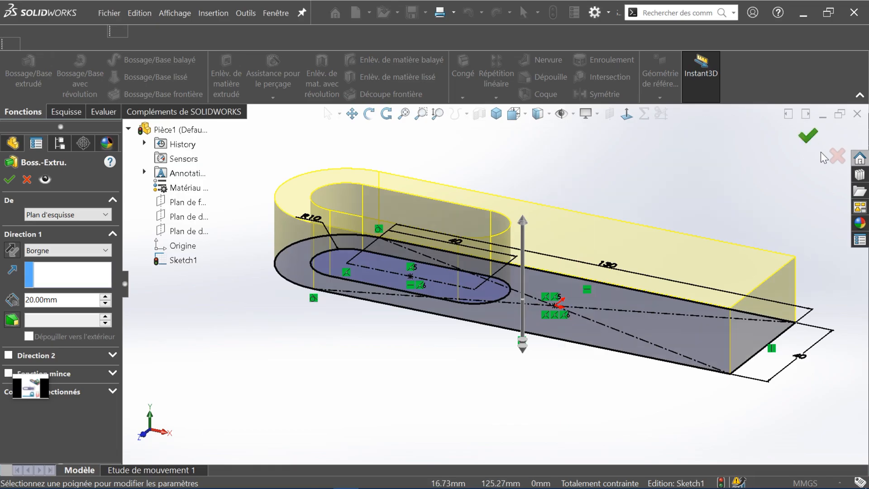
click(837, 155)
Step: Hide the sketch relation symbols in the graphics area
click(574, 114)
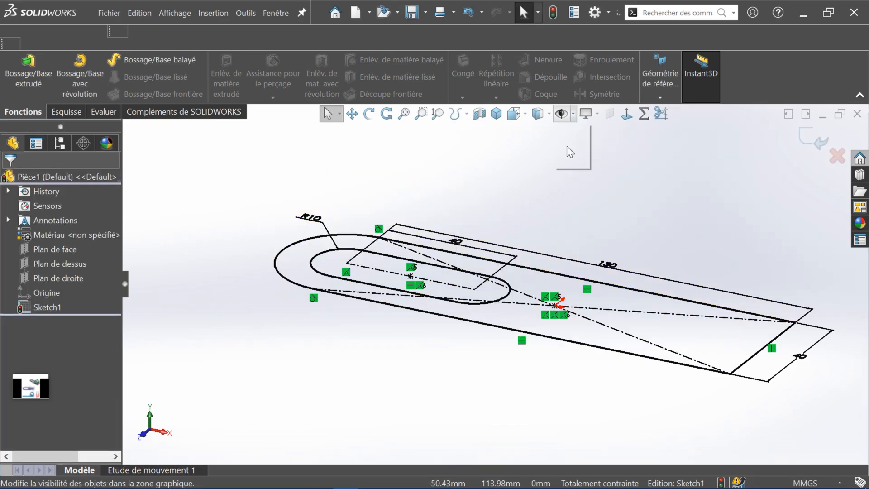
click(562, 258)
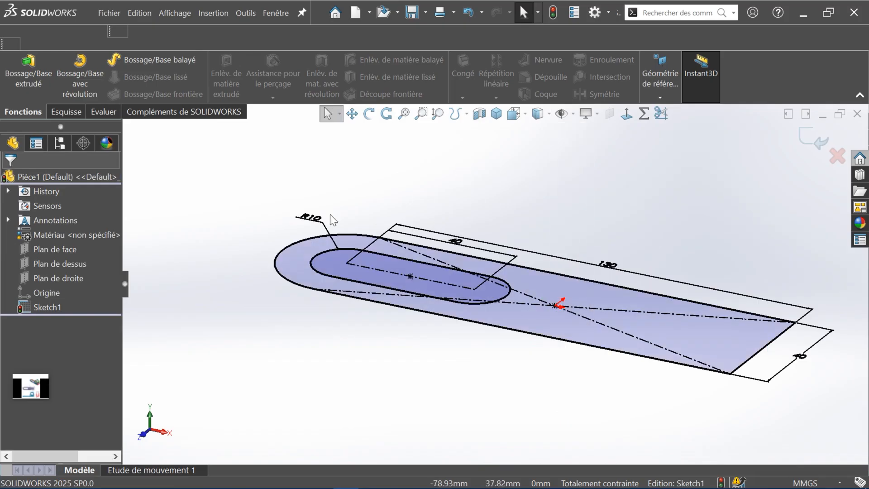
Step: Extrude the slotted base sketch 10 mm deep, starting from a 10 mm offset (Décalage) above the sketch plane
click(28, 75)
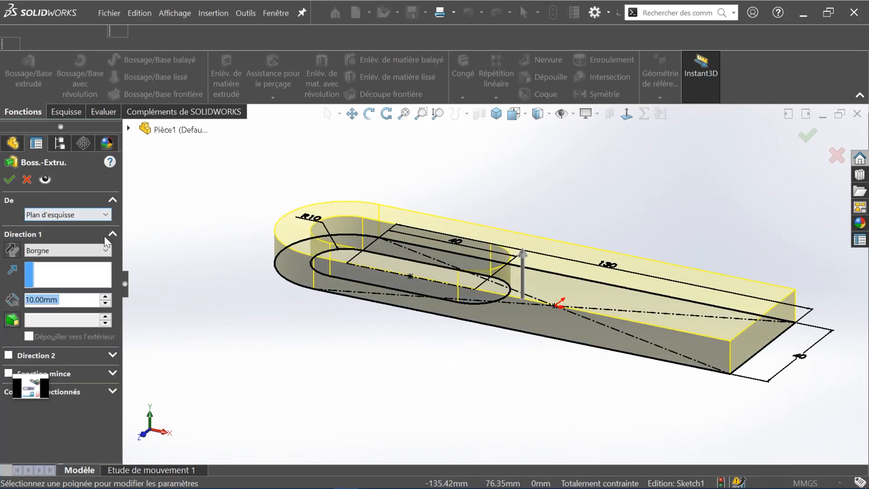
scroll(582, 340, down, 3)
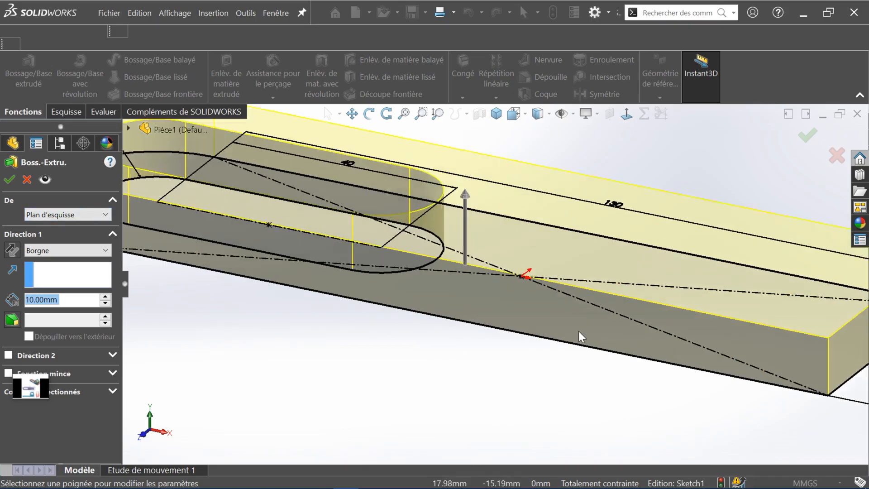
scroll(580, 336, down, 2)
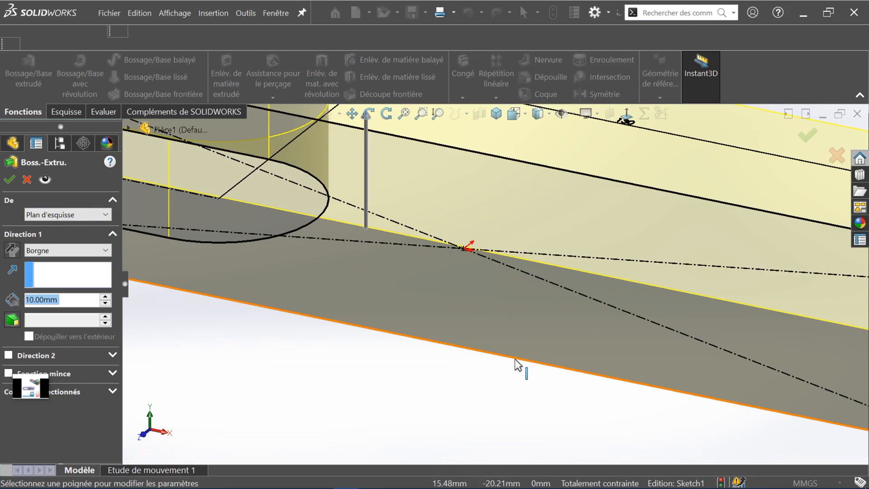
click(75, 215)
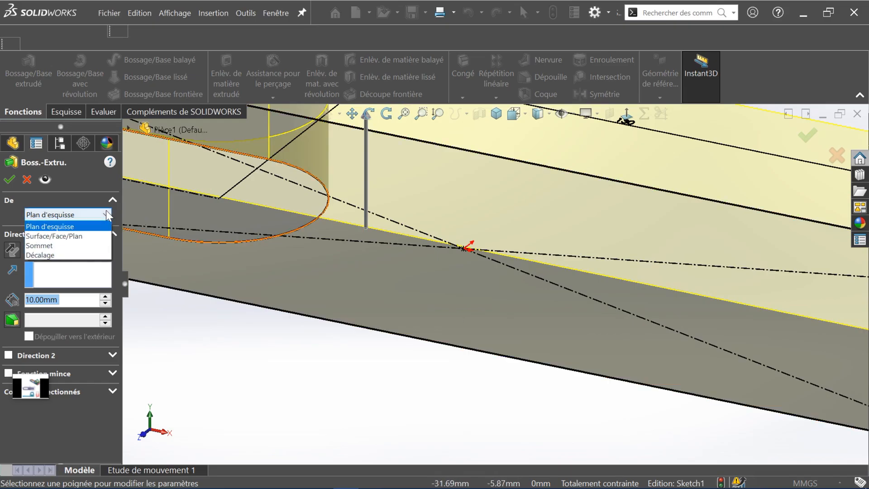
click(46, 255)
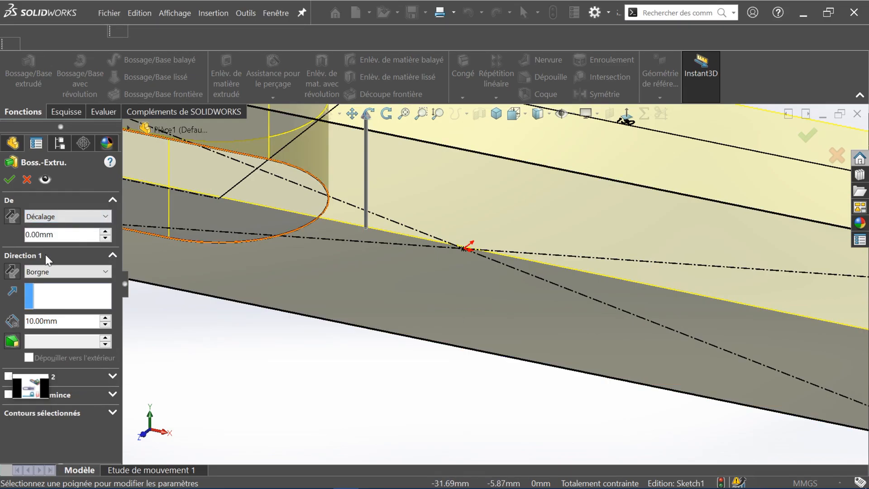
click(105, 217)
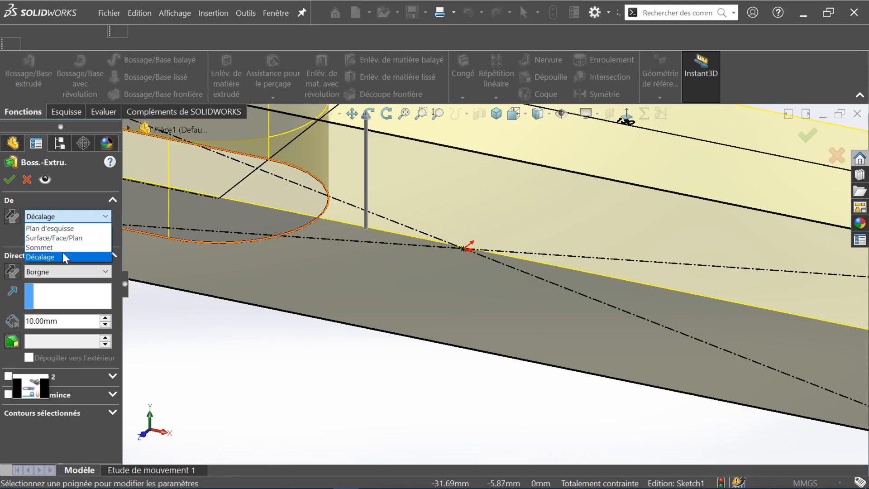
click(74, 248)
click(105, 231)
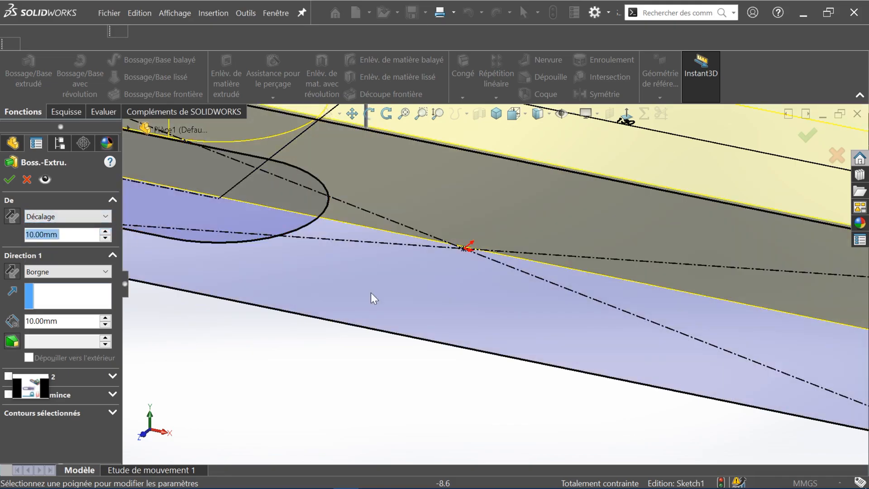
scroll(428, 308, up, 4)
mouse_move(427, 308)
middle_down()
mouse_move(466, 272)
mouse_move(431, 303)
middle_up()
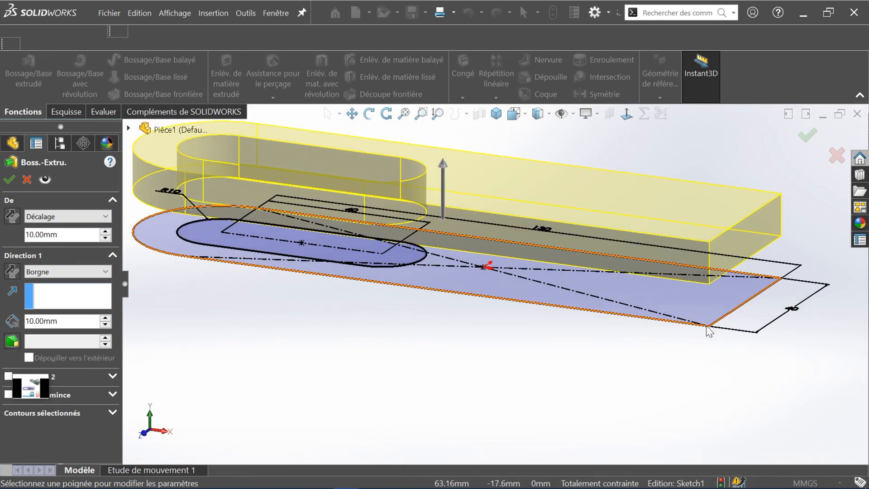
click(9, 180)
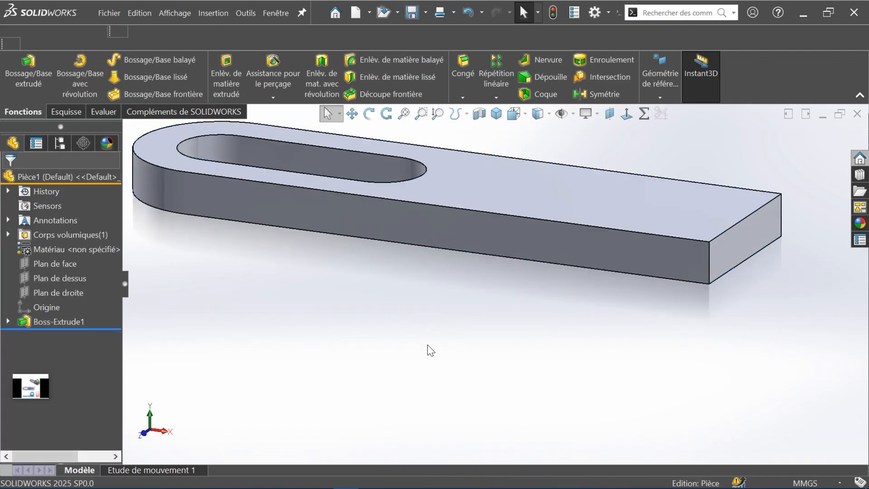
Step: Check the offset extrusion's position against its underlying sketch and undo the extrusion
click(8, 322)
click(62, 336)
mouse_move(643, 372)
middle_down()
mouse_move(667, 380)
mouse_move(631, 340)
mouse_move(654, 379)
middle_up()
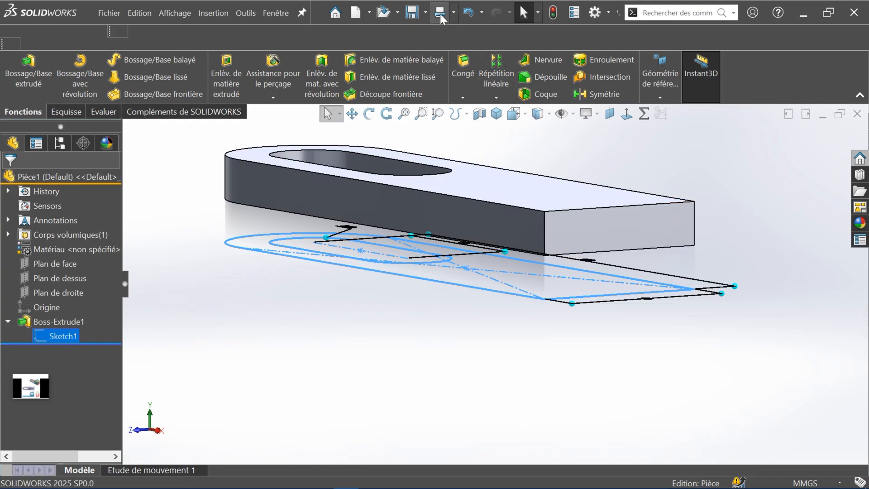
click(464, 15)
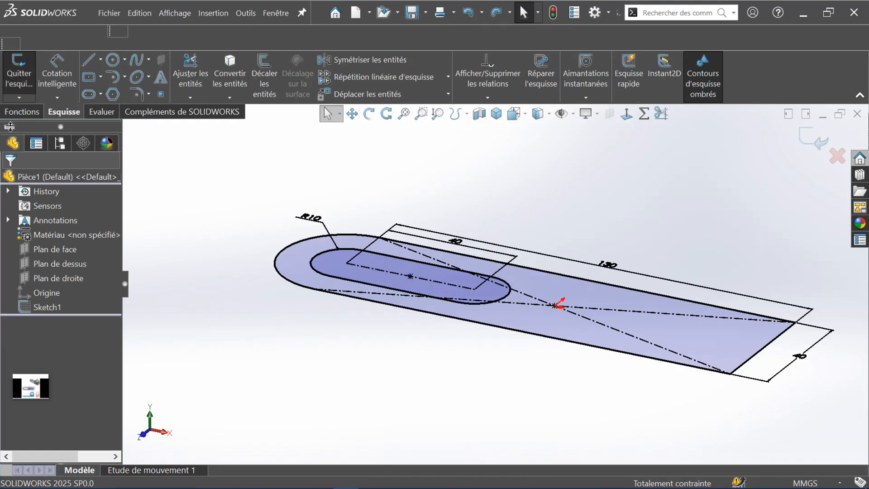
Step: Extrude the slotted base sketch 10 mm with a Borgne end condition, starting from the sketch plane (Plan d'esquisse)
click(26, 114)
click(26, 82)
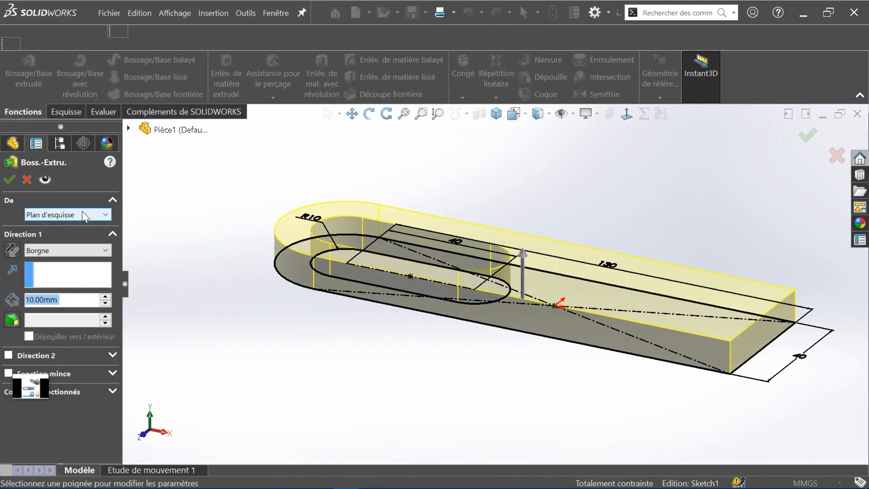
click(8, 179)
middle_drag(493, 332, 77, 308)
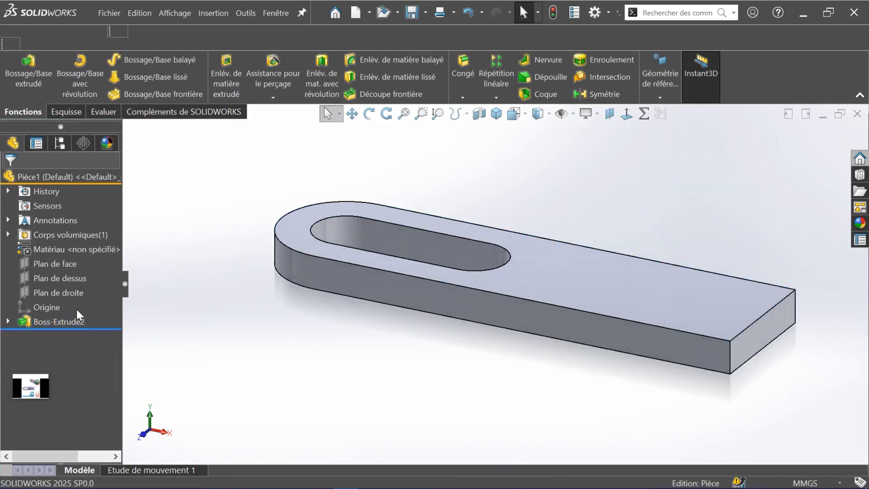
Step: Expand the base extrusion in the feature tree and inspect its sketch and dimensions on the solid
click(10, 321)
click(66, 337)
mouse_move(348, 368)
middle_down()
mouse_move(523, 419)
mouse_move(500, 325)
mouse_move(607, 362)
mouse_move(596, 450)
mouse_move(579, 444)
middle_up()
click(55, 322)
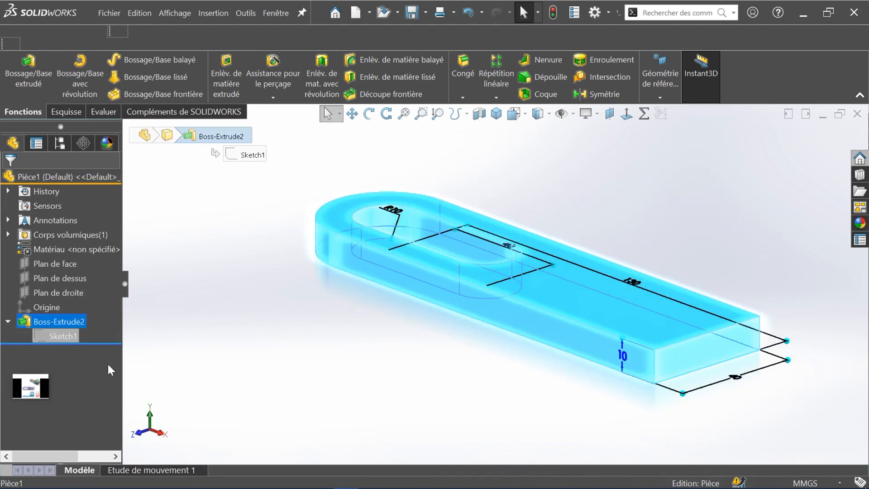
click(277, 358)
click(81, 322)
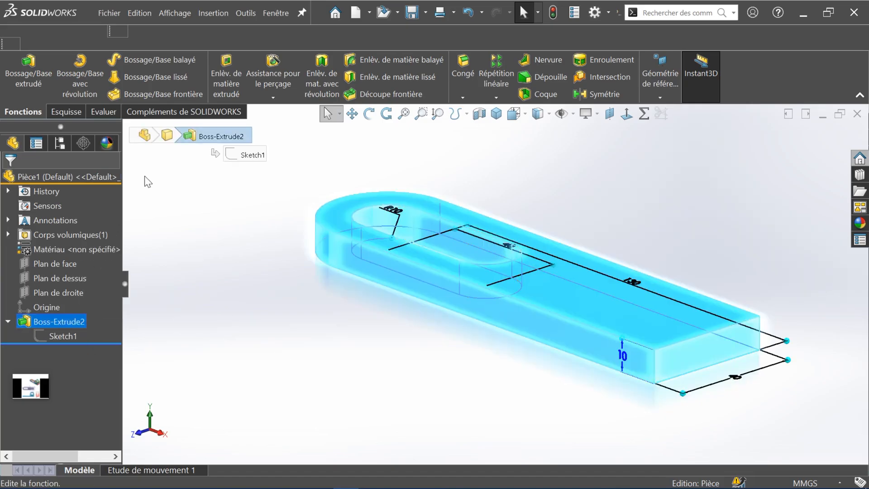
key(Escape)
Step: Open the base extrusion for editing and review its start condition options, keeping Plan d'esquisse
click(69, 321)
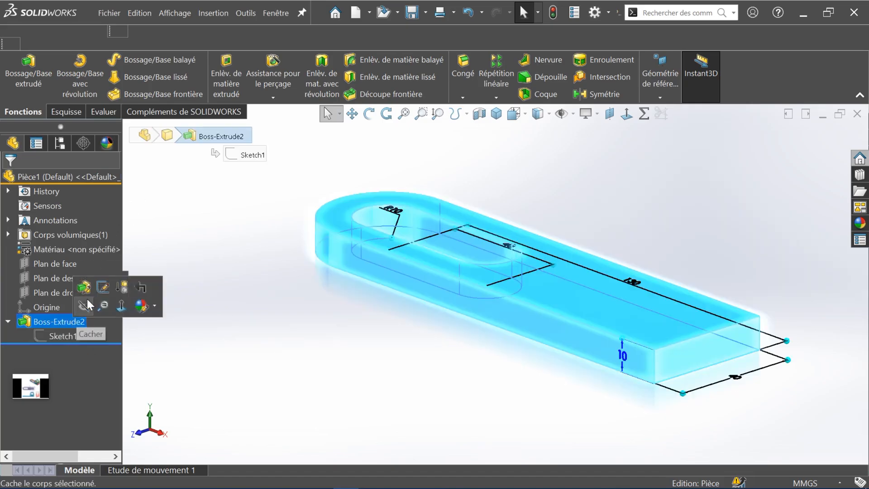
click(86, 292)
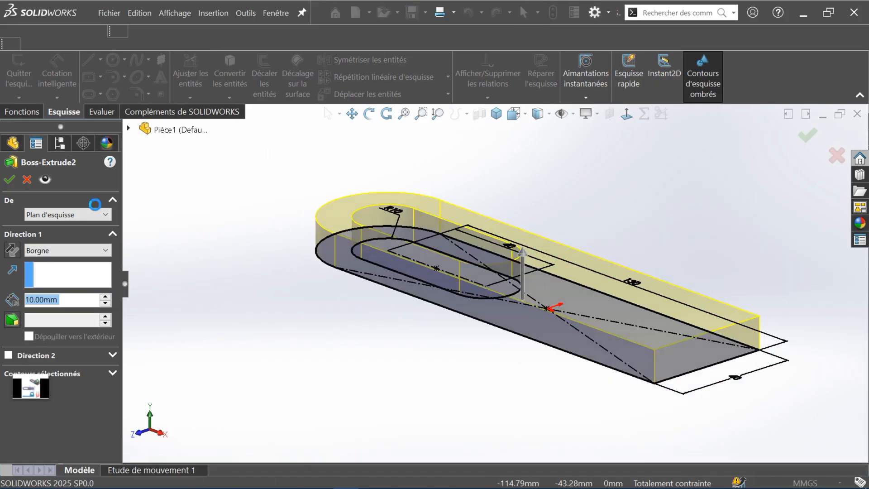
click(78, 216)
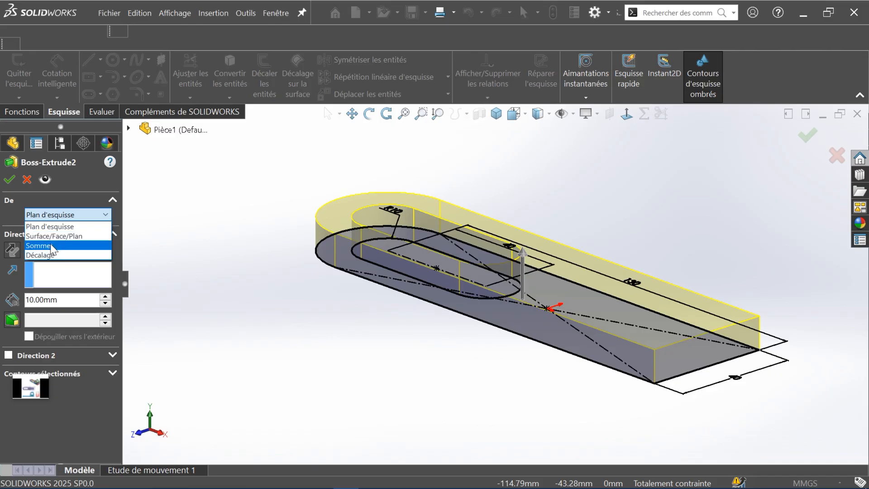
click(16, 217)
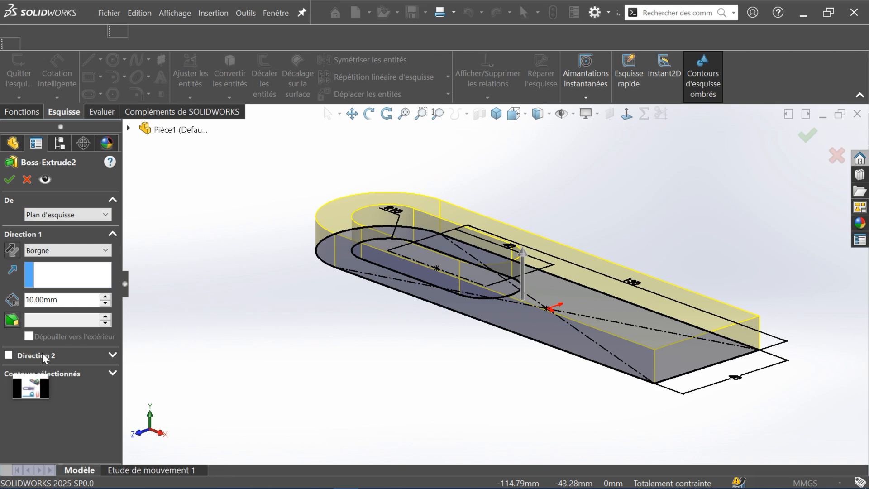
Step: Try the Jusqu'à un sommet and Jusqu'à la surface end conditions on the base extrusion
middle_drag(582, 316, 549, 294)
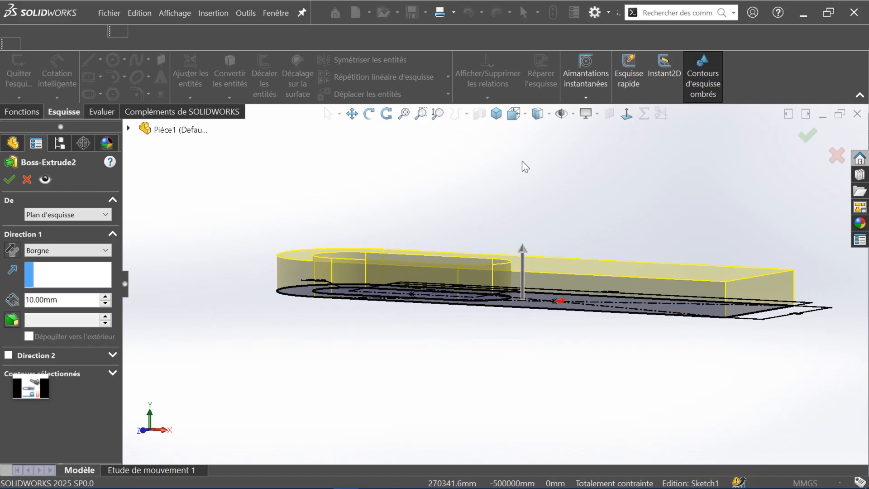
click(45, 253)
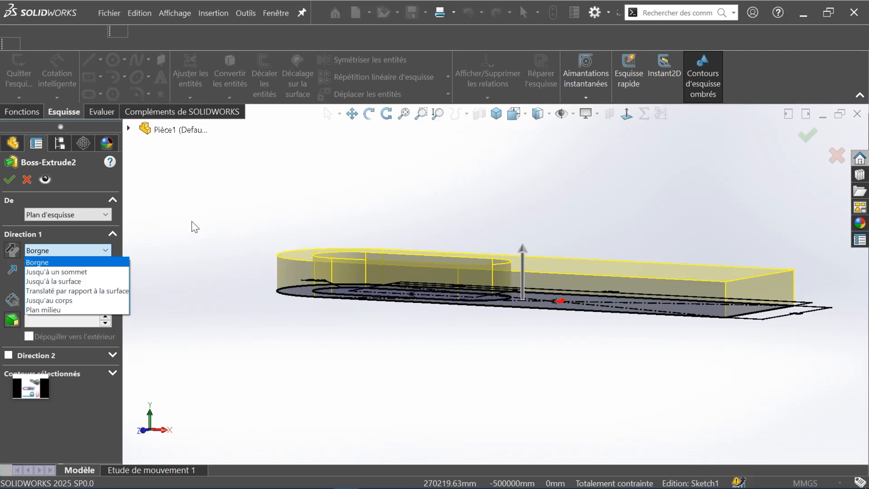
click(48, 272)
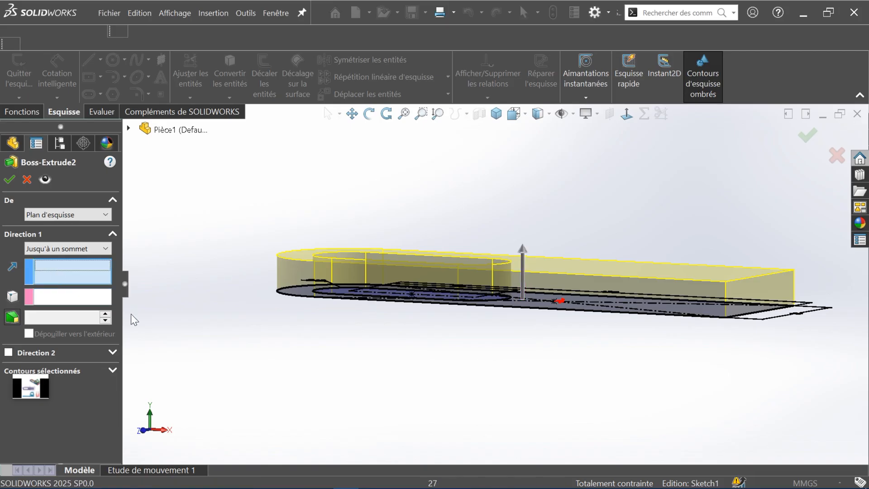
click(91, 298)
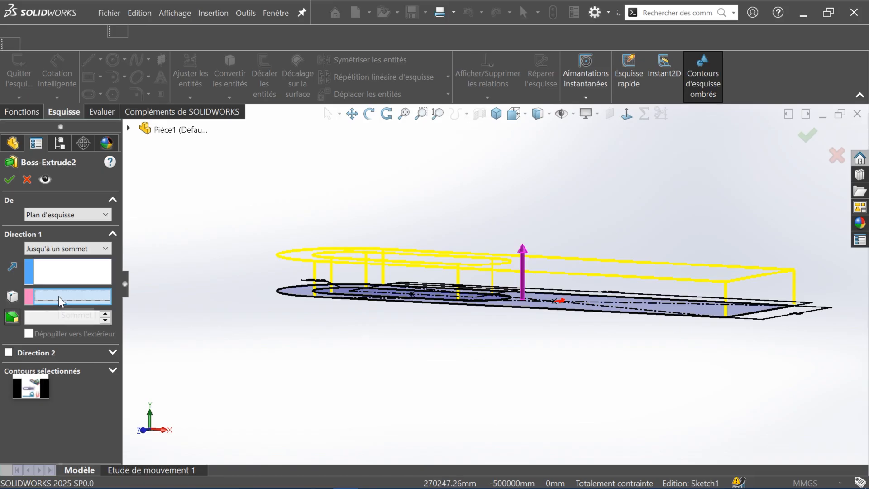
click(66, 248)
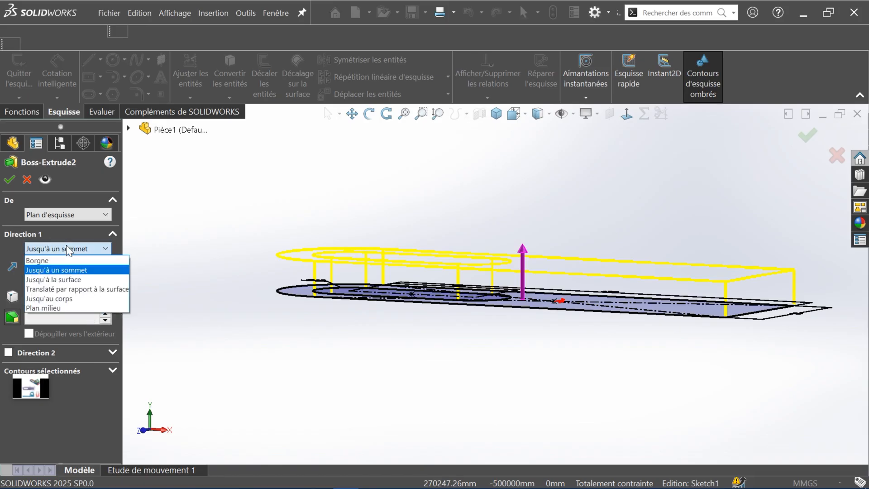
click(50, 280)
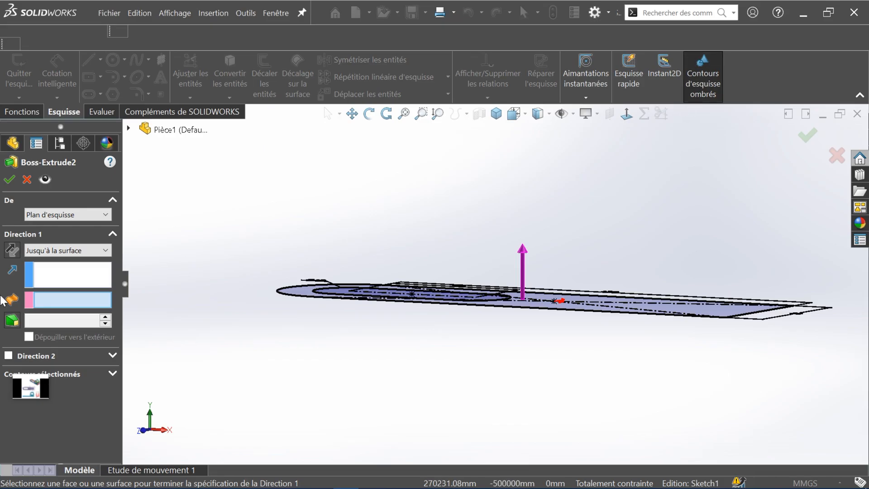
click(68, 250)
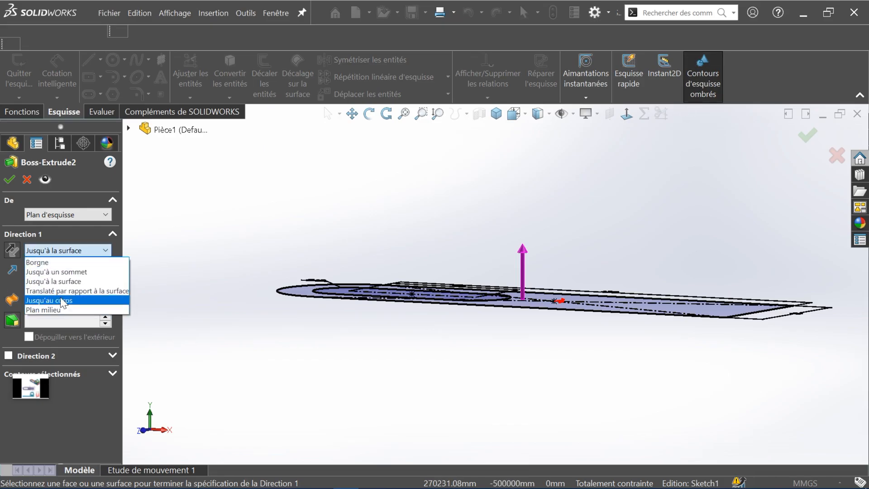
click(177, 277)
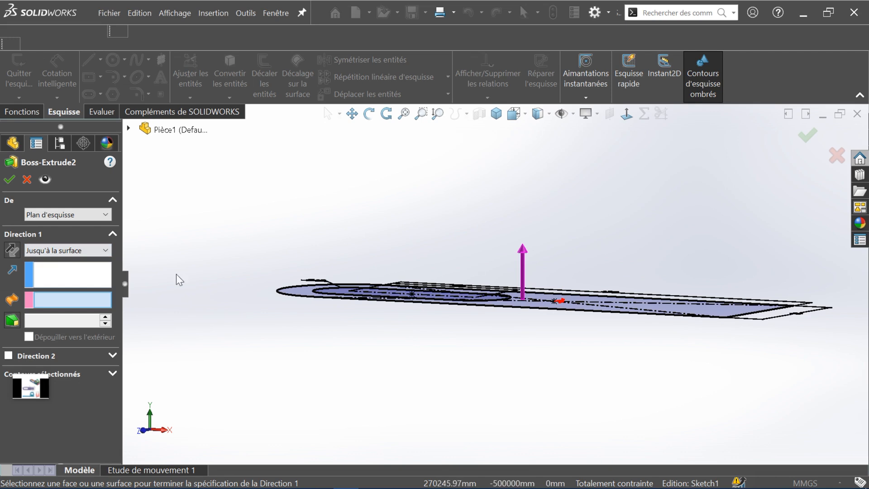
Step: Try a Plan milieu end condition on the base extrusion, increasing its total depth to 51 mm
click(90, 251)
click(64, 312)
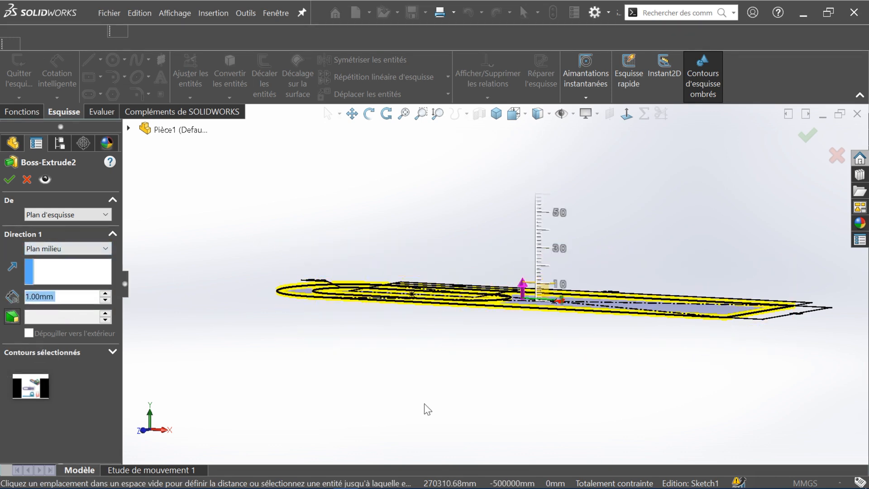
drag(296, 240, 308, 240)
middle_drag(324, 366, 287, 369)
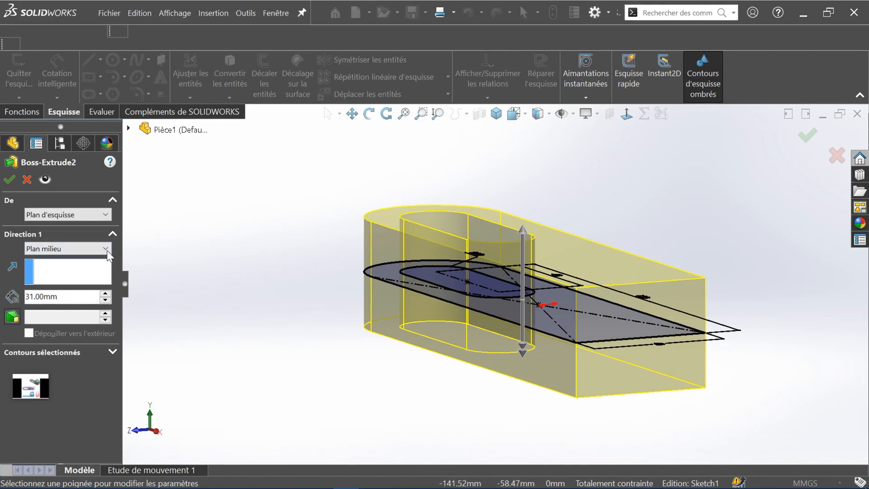
click(105, 295)
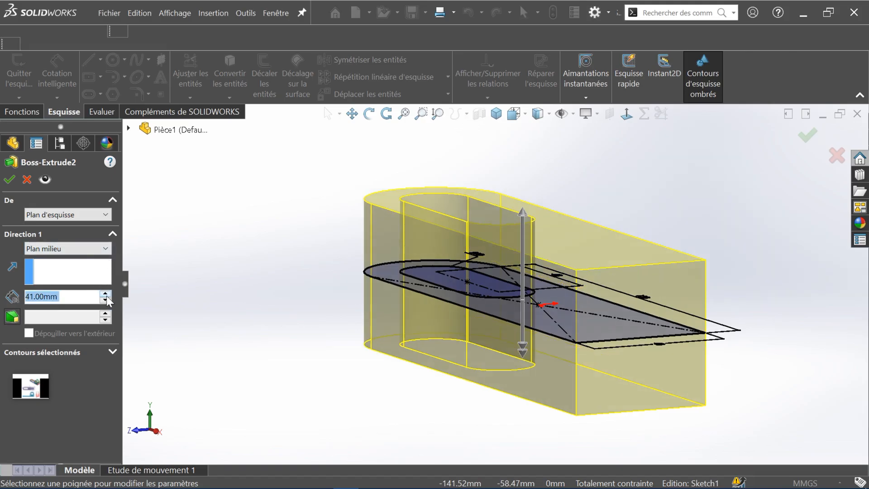
click(106, 295)
mouse_move(331, 327)
middle_down()
mouse_move(343, 300)
mouse_move(348, 336)
mouse_move(320, 378)
mouse_move(361, 369)
mouse_move(374, 322)
mouse_move(355, 351)
mouse_move(324, 365)
mouse_move(340, 344)
middle_up()
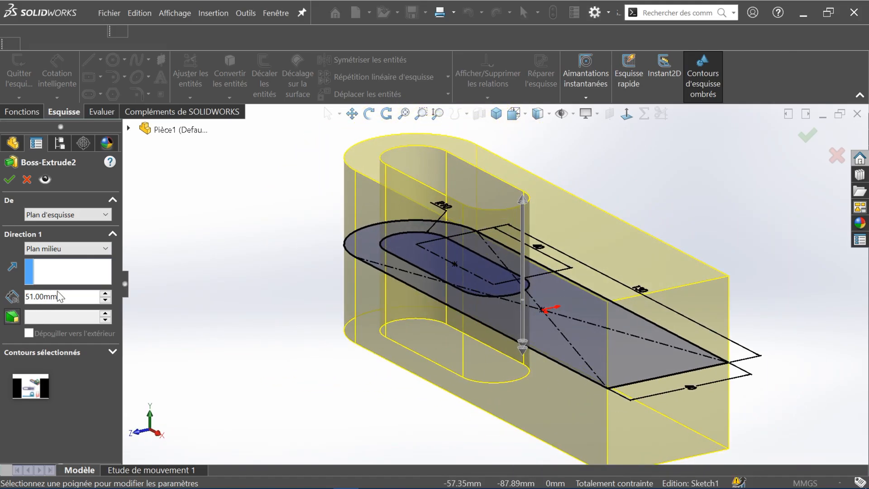
middle_drag(606, 276, 655, 253)
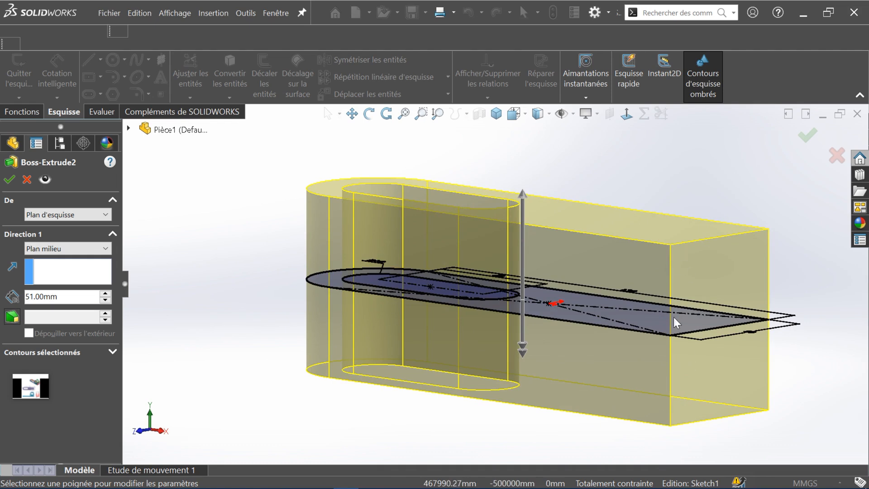
Step: Set the base extrusion back to a Borgne end condition with a depth of 10 mm and apply it
click(105, 248)
click(58, 257)
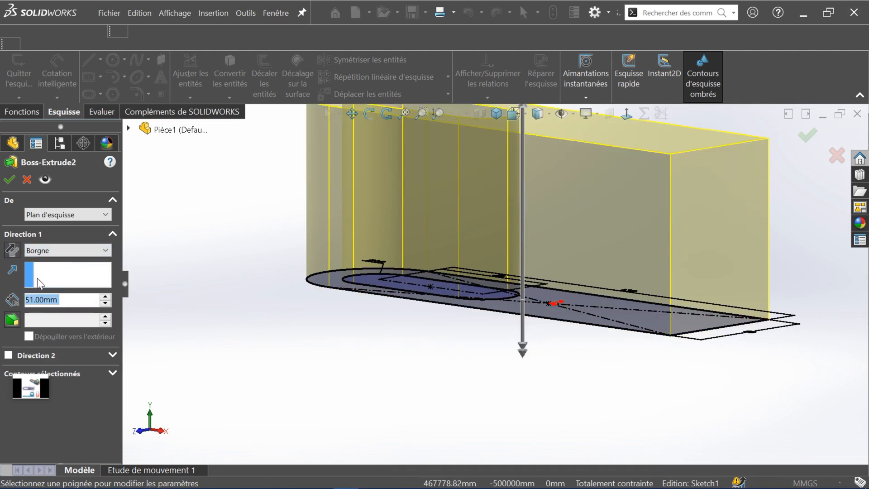
click(31, 393)
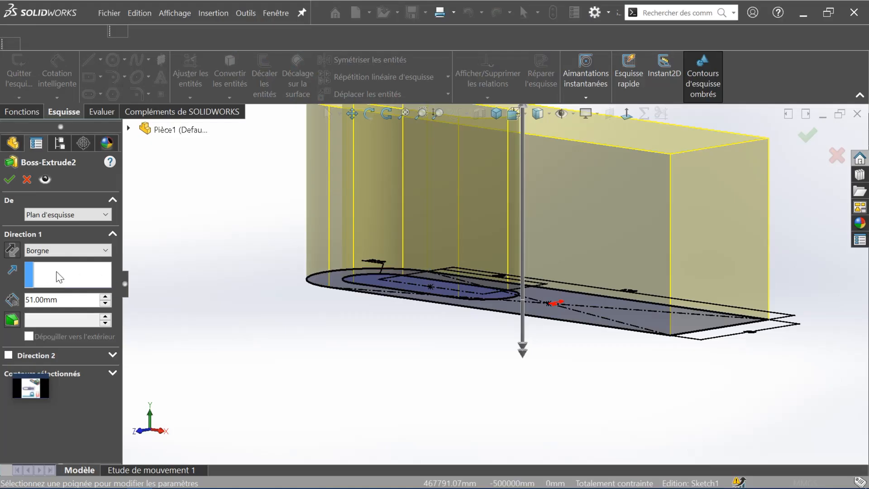
click(61, 300)
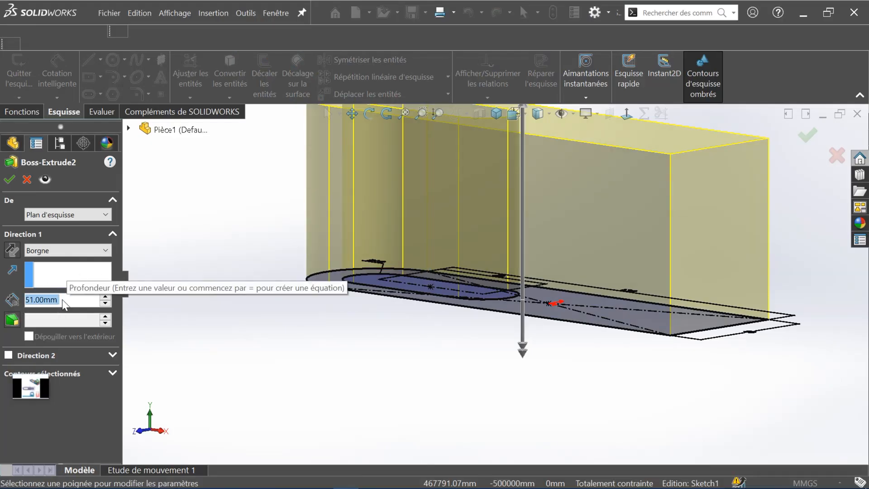
text(10)
click(86, 316)
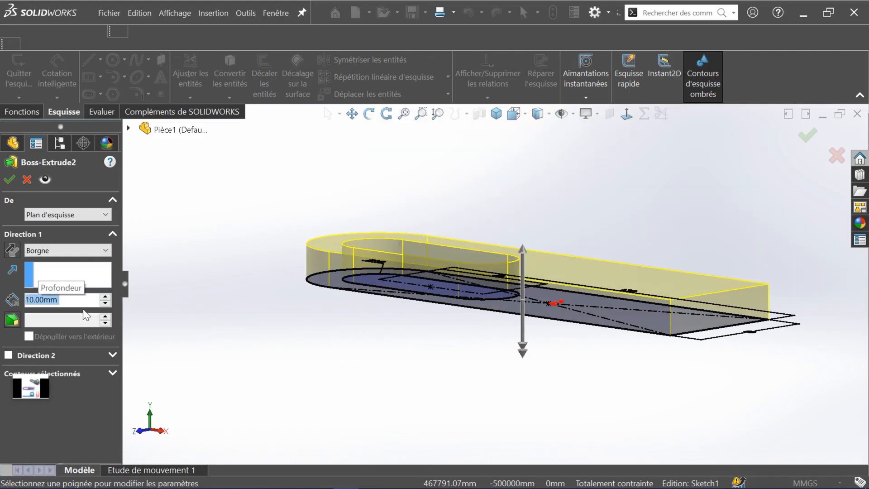
click(9, 179)
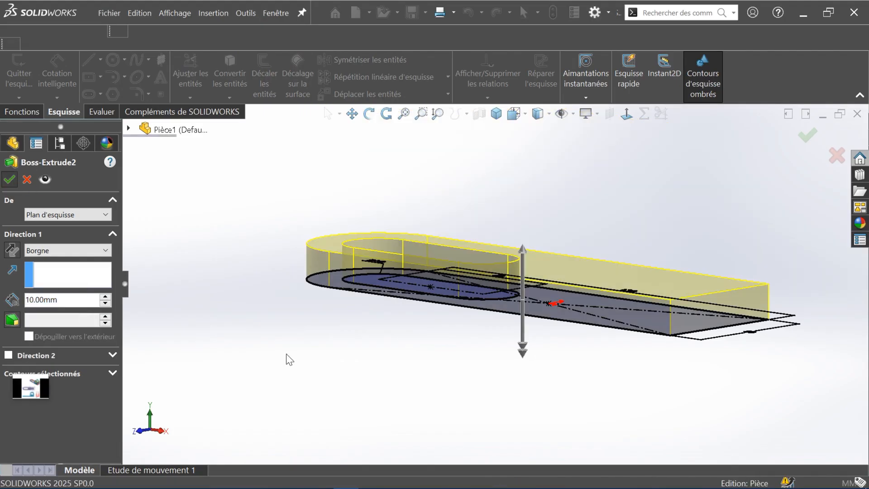
Step: Open the base extrusion's definition from the solid's upper face, review its settings, and exit without changes
middle_drag(415, 450, 396, 363)
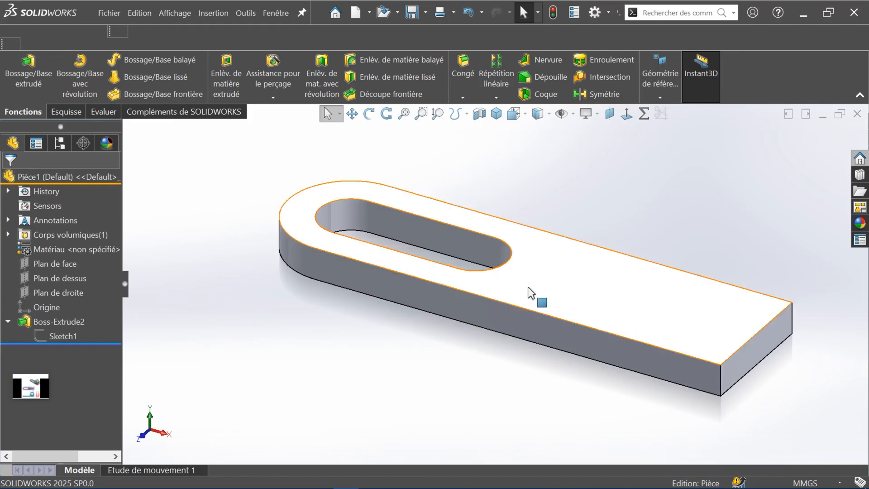
click(556, 271)
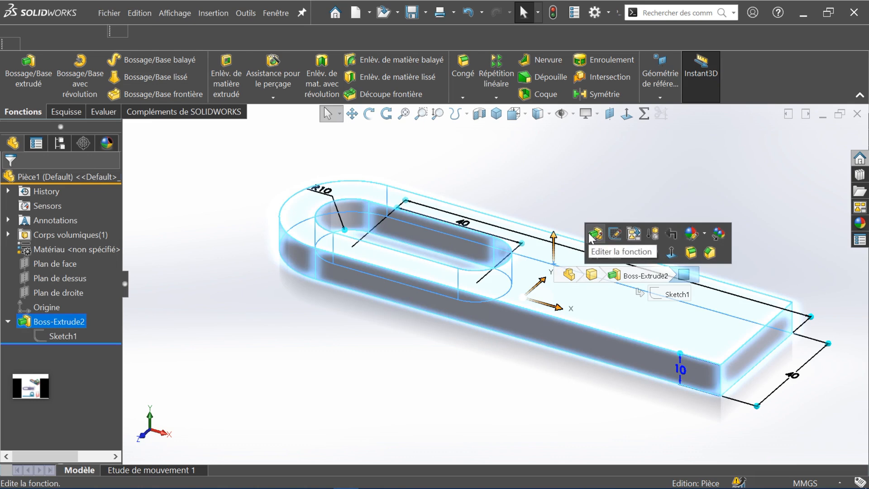
click(594, 235)
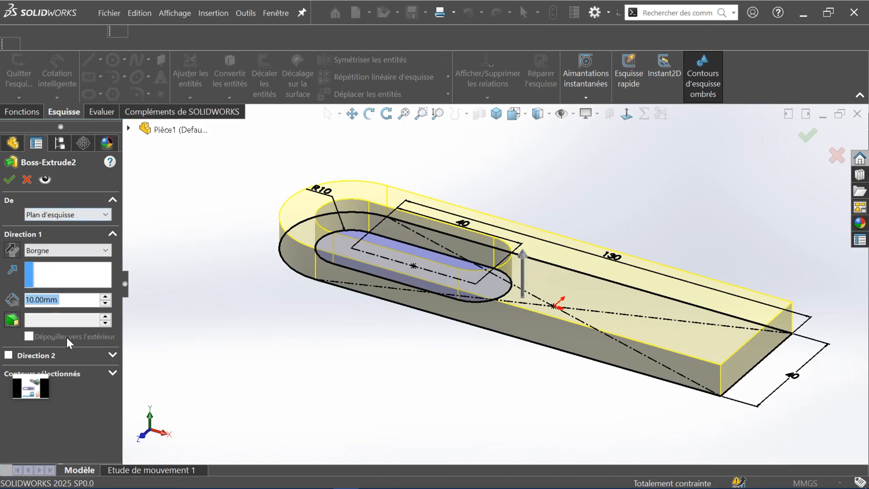
click(26, 180)
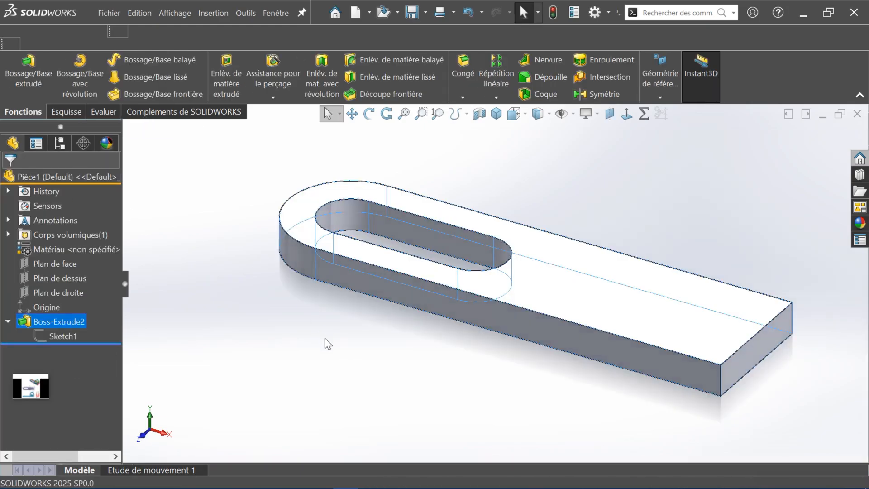
Step: Edit the base sketch and move its 130, 40 and R10 dimensions farther from the profile, then exit the sketch
click(560, 271)
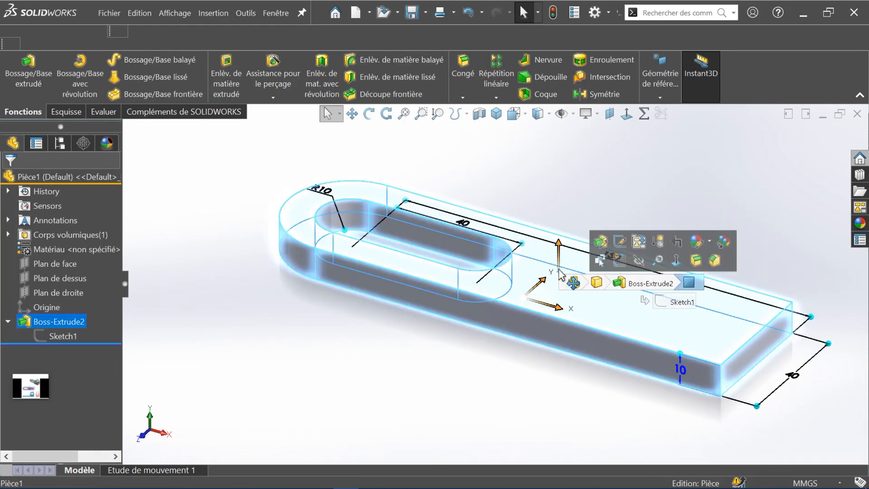
click(619, 243)
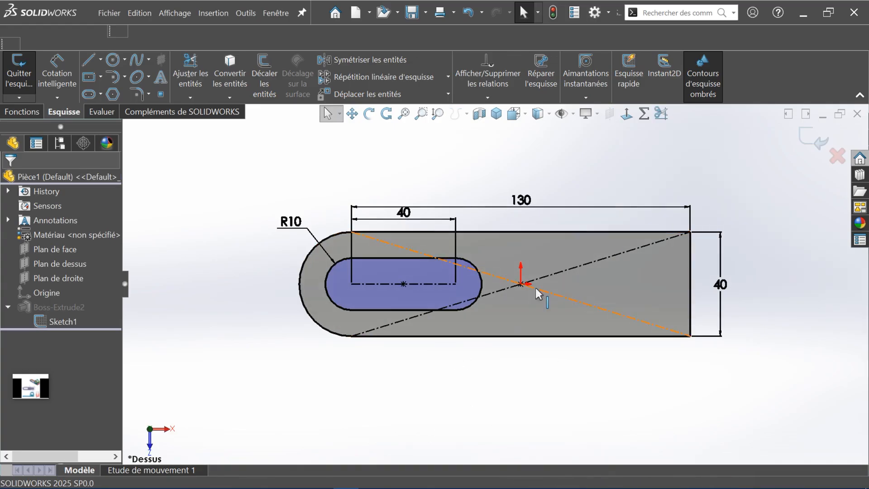
drag(537, 207, 536, 180)
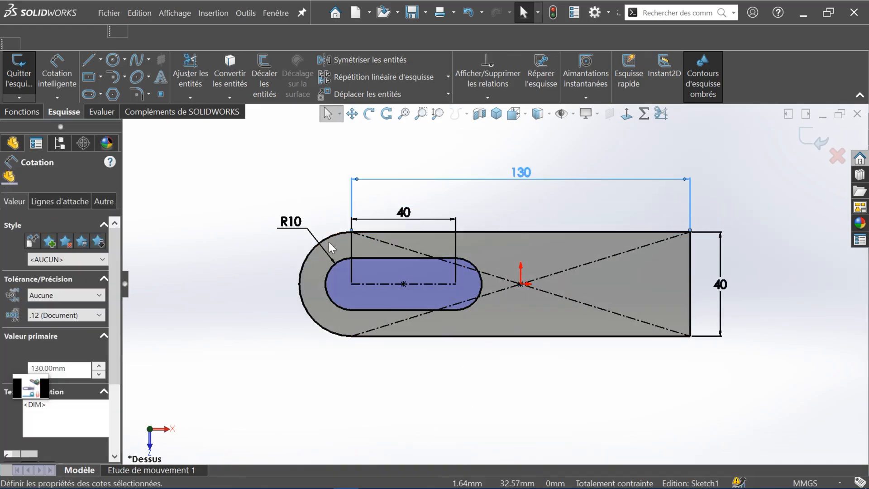
drag(404, 213, 404, 202)
click(296, 280)
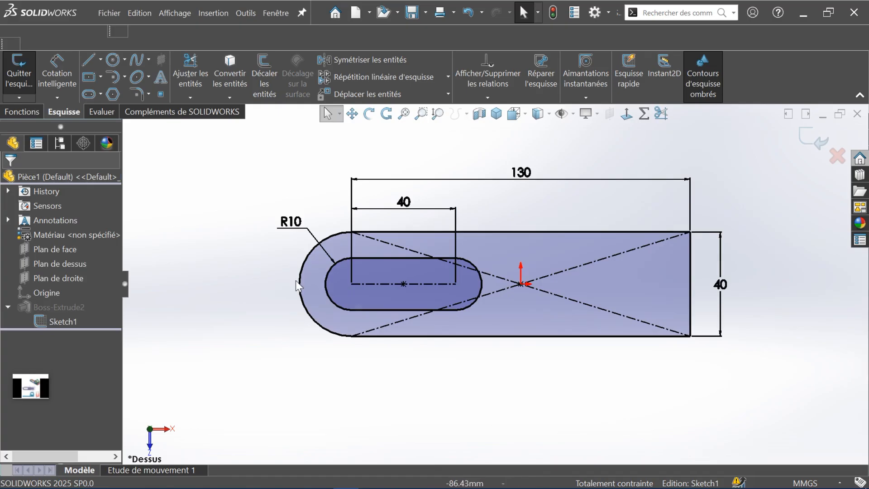
drag(290, 221, 248, 368)
click(441, 396)
click(814, 140)
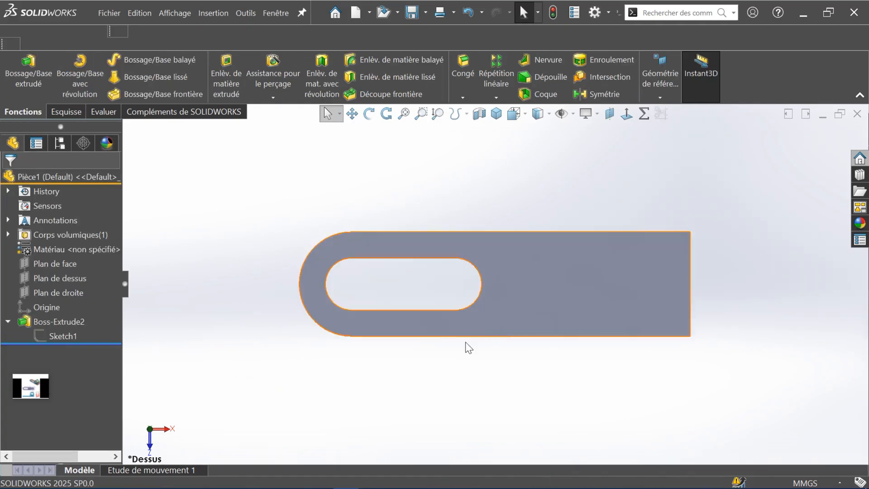
Step: Reopen the base extrusion and examine its extrusion direction setting against the sketch, then leave without changes
middle_drag(552, 353, 500, 252)
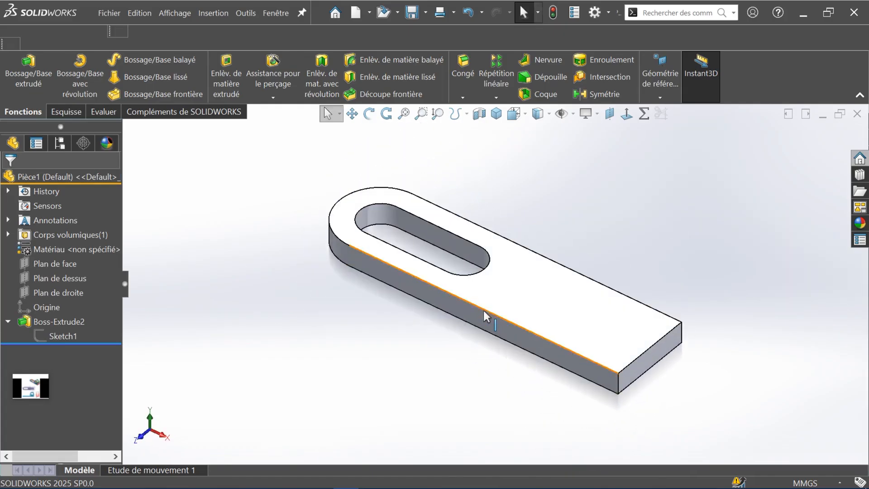
scroll(484, 312, down, 3)
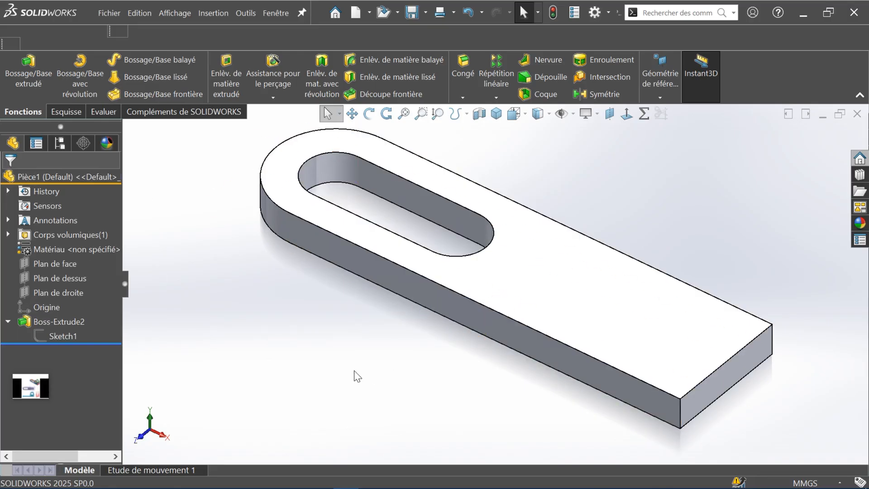
click(70, 321)
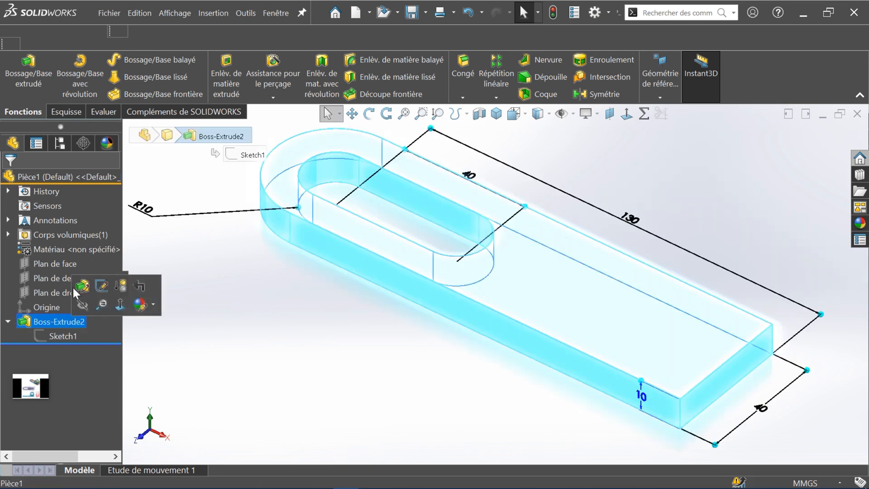
middle_drag(339, 317, 282, 314)
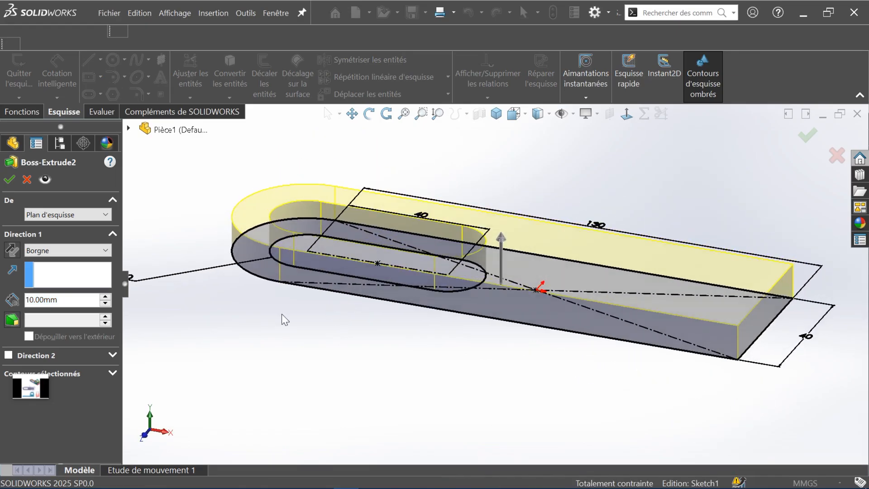
click(54, 278)
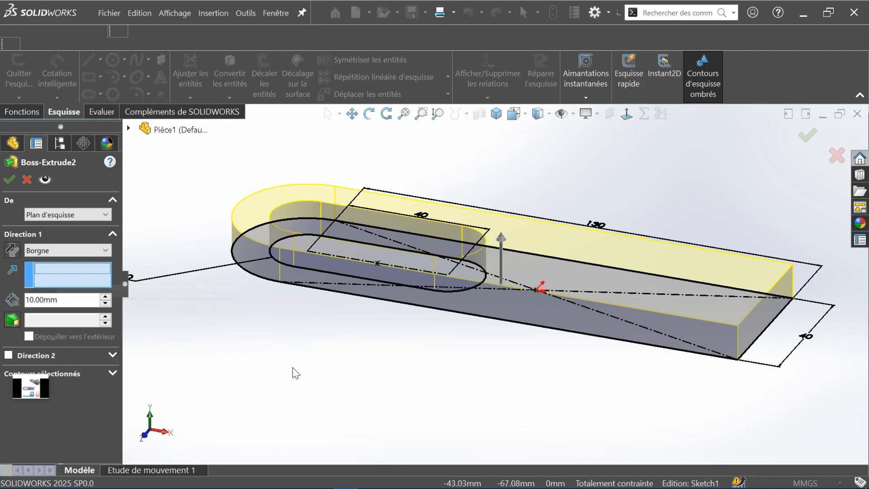
click(34, 179)
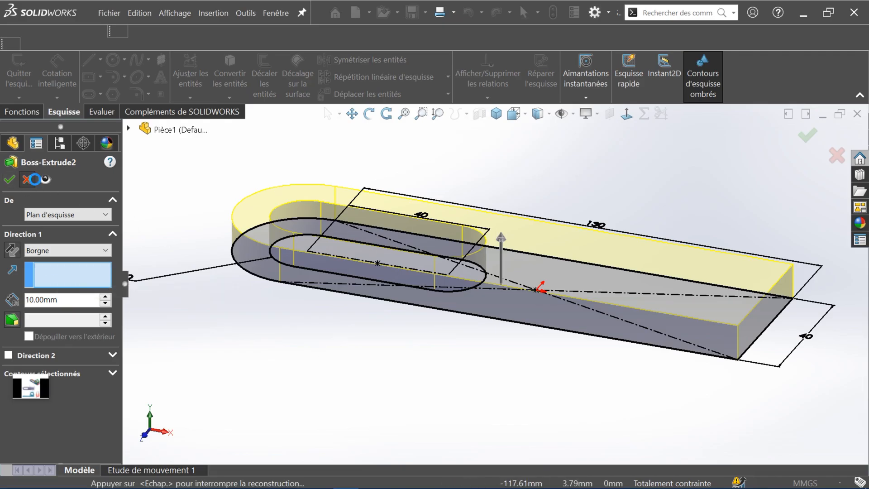
Step: Create a new part document
click(105, 15)
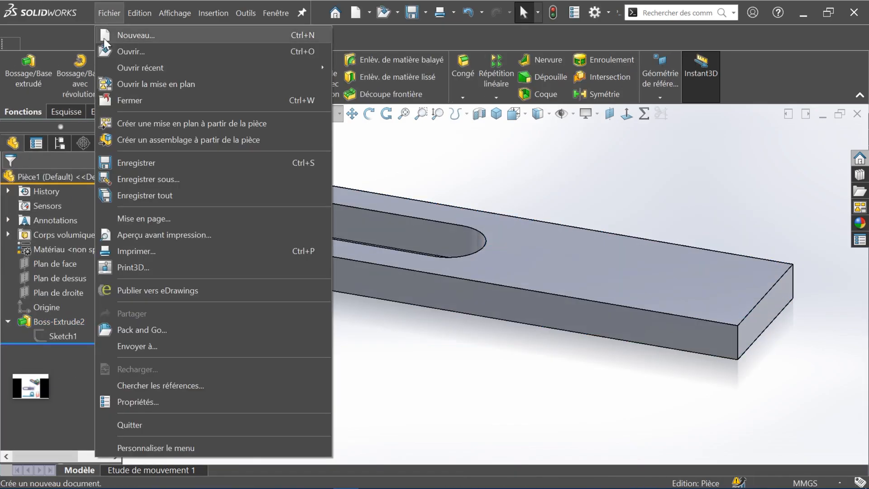
click(123, 36)
click(598, 338)
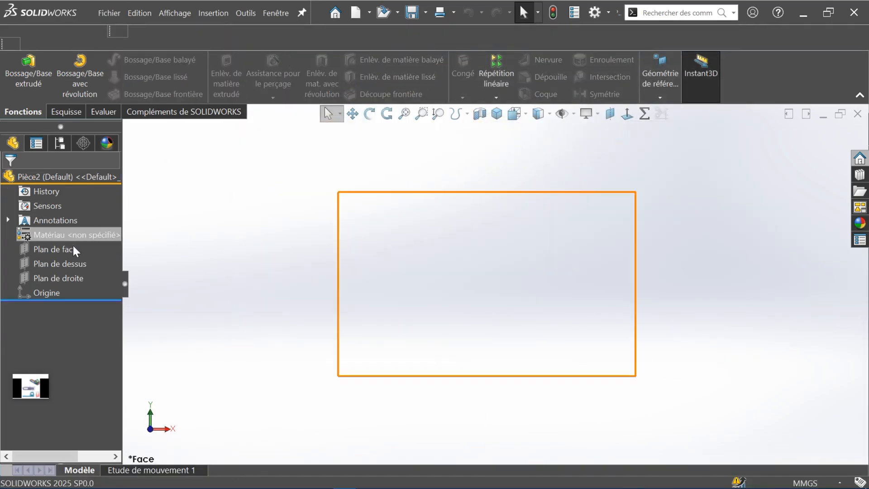
Step: Sketch a centre rectangle about 214 mm long, centred on the origin of the top plane, and exit the sketch
click(67, 262)
click(99, 247)
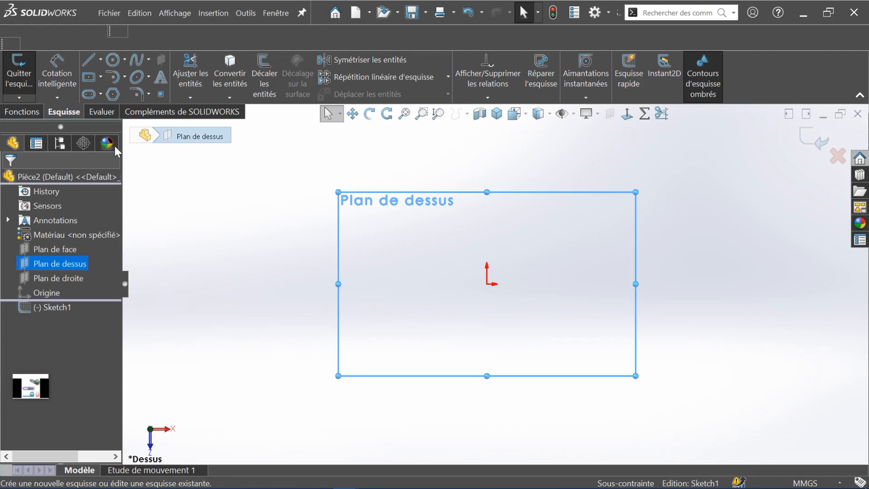
click(100, 77)
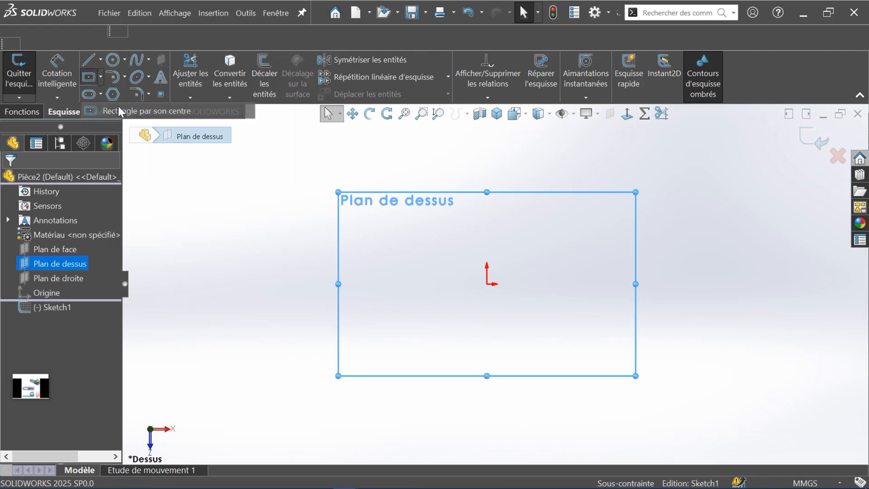
click(119, 109)
click(486, 283)
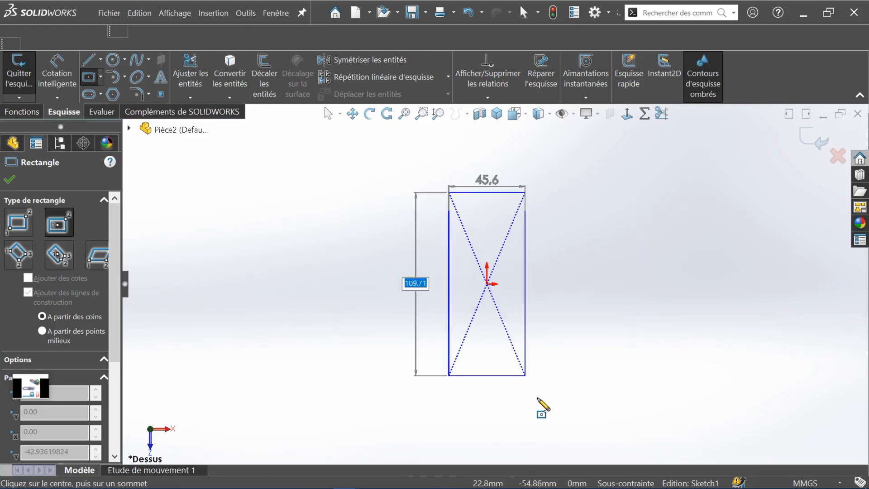
click(666, 386)
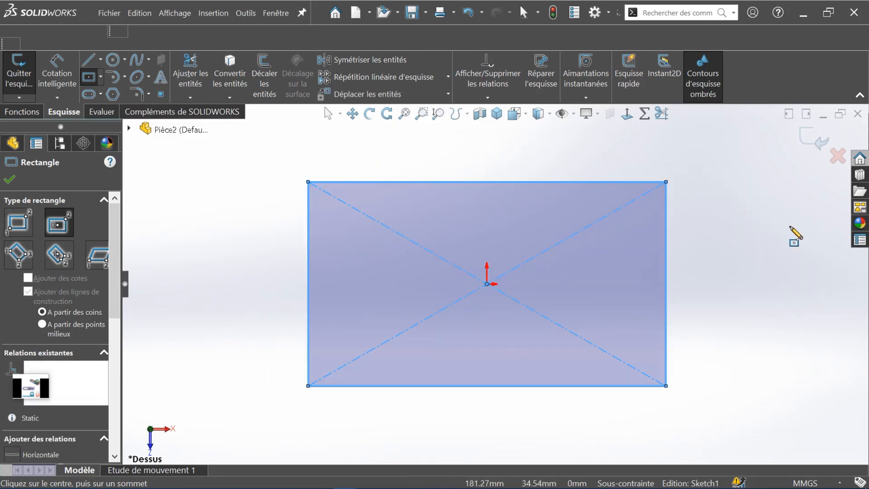
click(10, 179)
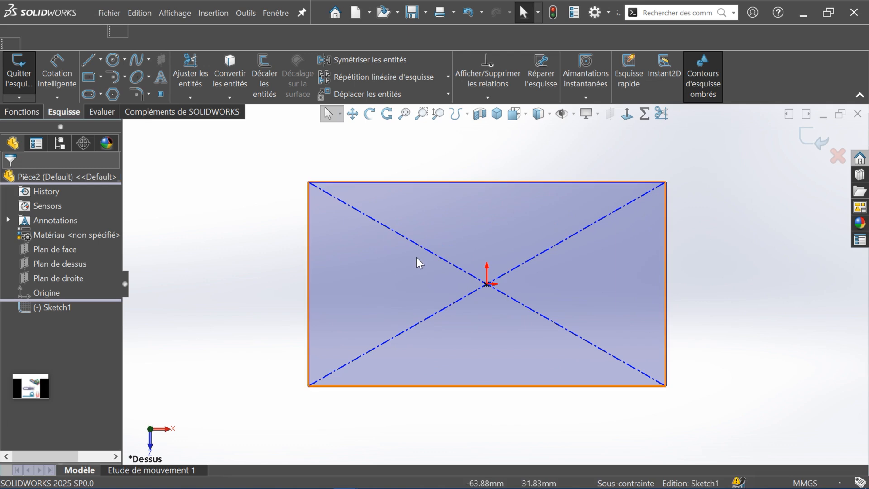
click(823, 142)
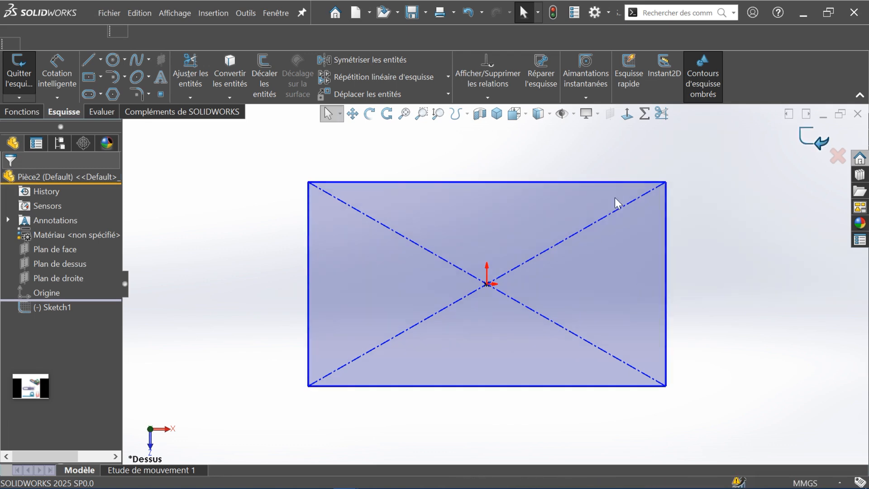
mouse_move(719, 316)
middle_down()
mouse_move(731, 168)
mouse_move(732, 186)
middle_up()
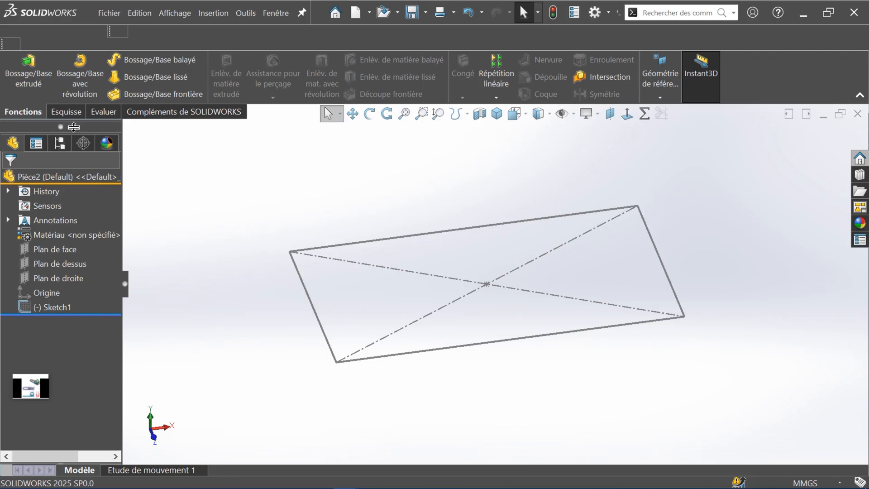
click(39, 88)
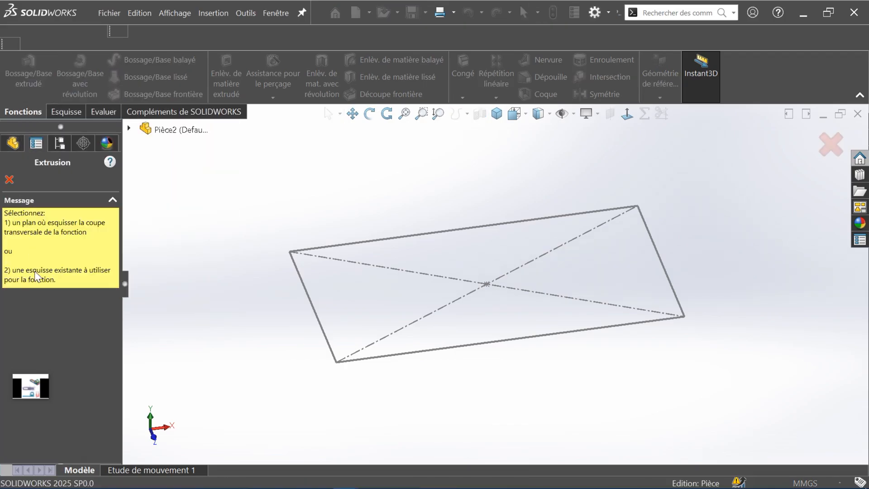
click(479, 226)
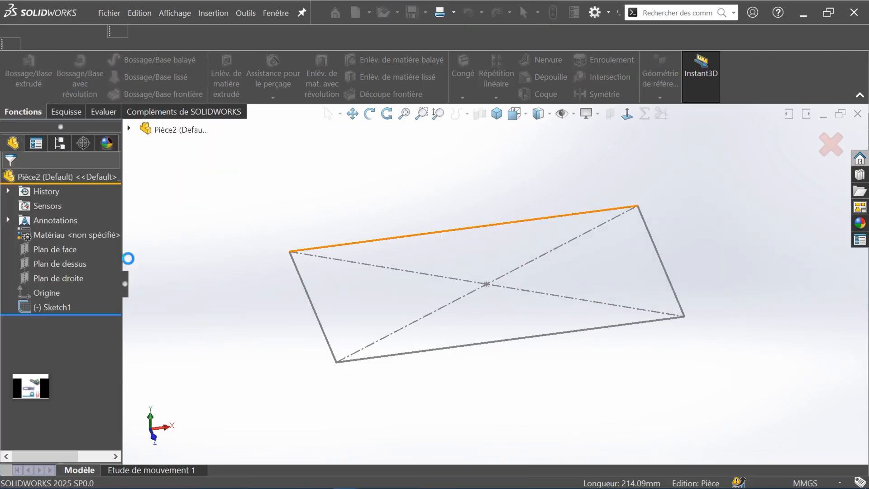
click(49, 266)
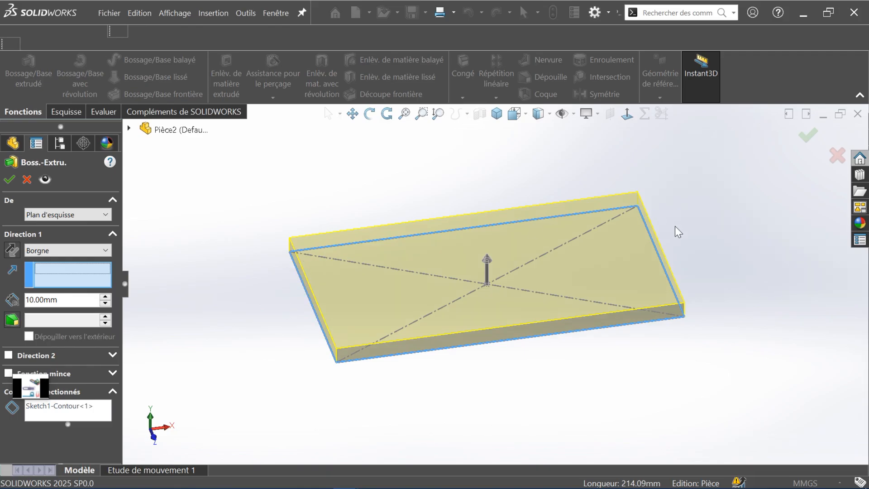
click(27, 179)
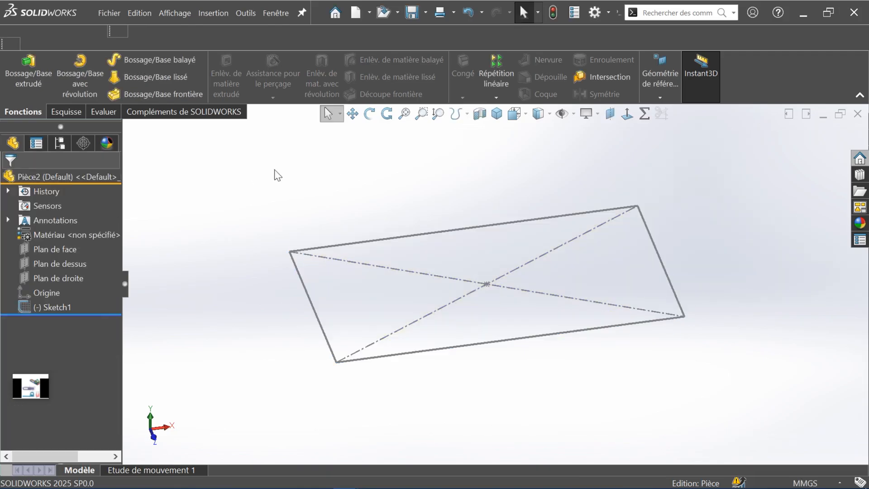
Step: Sketch an oblique line from the origin up to the left on the front plane, and exit the sketch
click(68, 248)
click(78, 232)
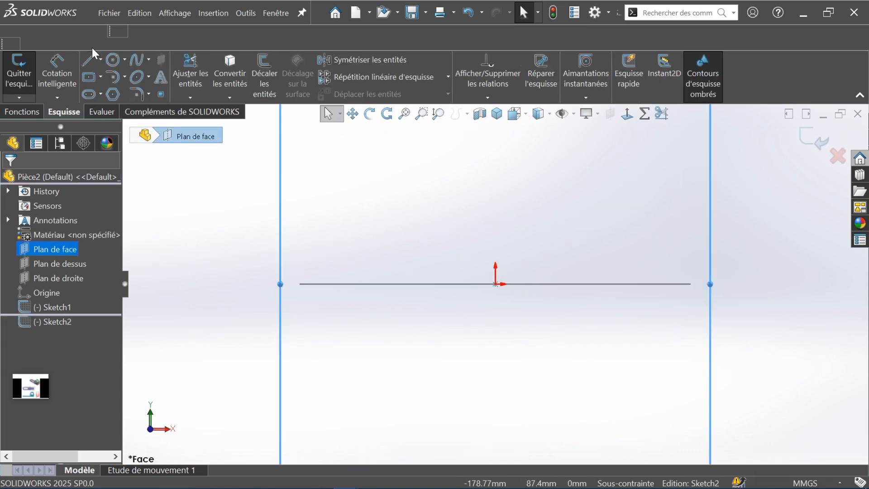
click(88, 58)
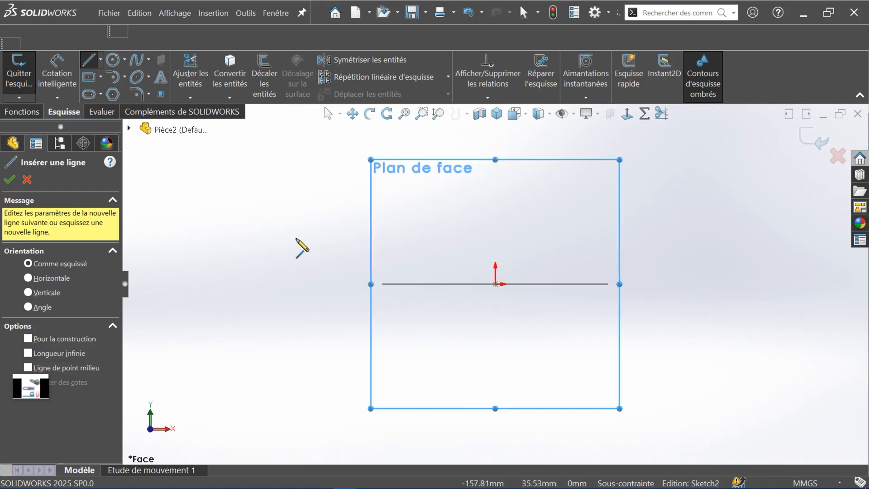
click(495, 284)
click(397, 186)
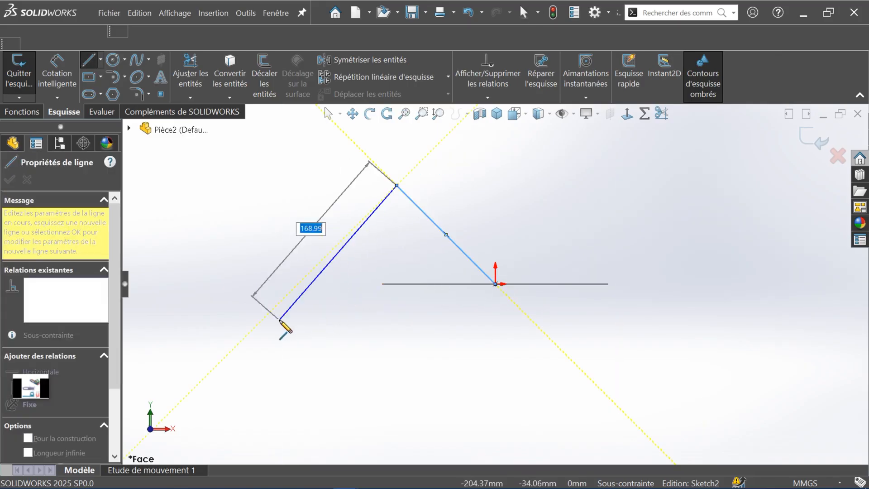
key(Escape)
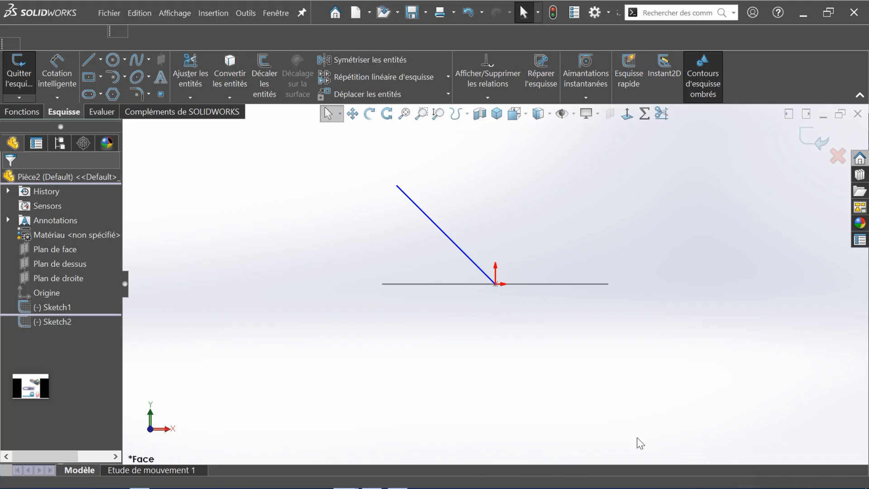
click(805, 140)
Step: Extrude the rectangle upward with a blind depth of 57 mm, using the oblique sketched line as the extrusion direction
click(497, 114)
mouse_move(513, 323)
middle_down()
mouse_move(594, 333)
mouse_move(708, 317)
mouse_move(616, 371)
mouse_move(523, 347)
middle_up()
mouse_move(555, 437)
middle_down()
mouse_move(580, 360)
mouse_move(528, 341)
middle_up()
mouse_move(615, 361)
middle_down()
mouse_move(549, 369)
mouse_move(507, 317)
middle_up()
click(28, 70)
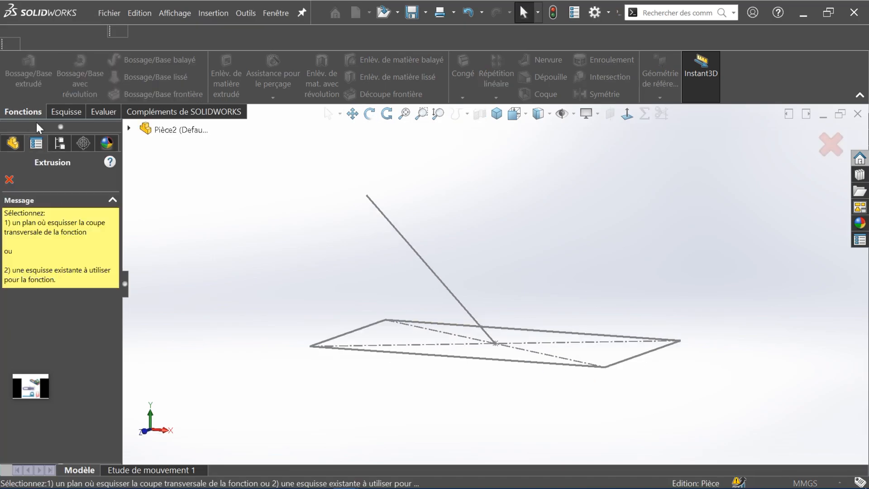
click(392, 356)
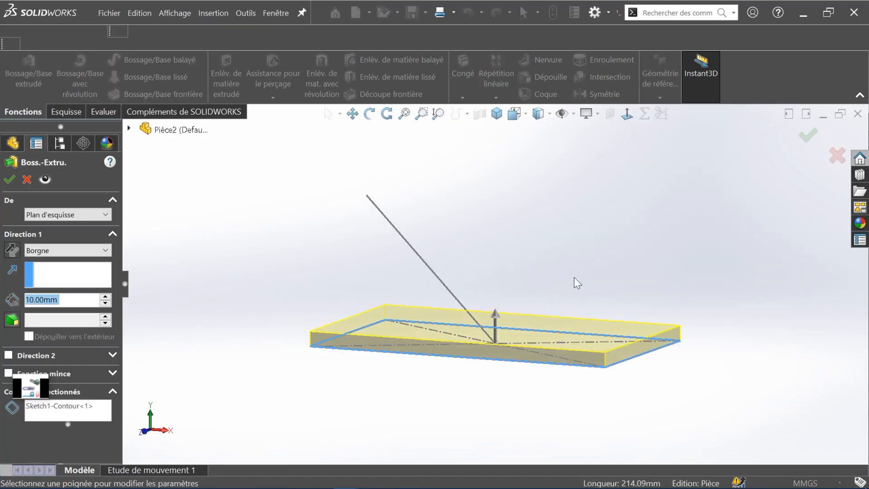
mouse_move(498, 323)
mouse_down()
mouse_move(545, 253)
mouse_move(552, 270)
mouse_move(549, 259)
mouse_up()
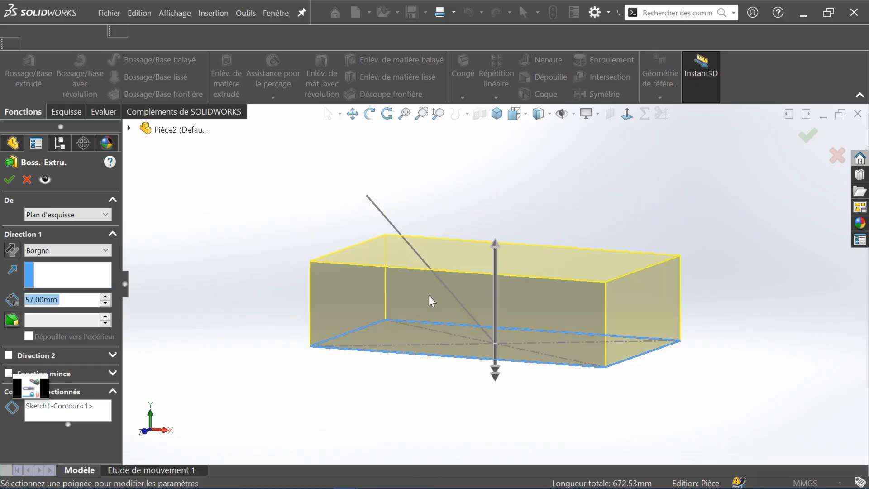
click(54, 281)
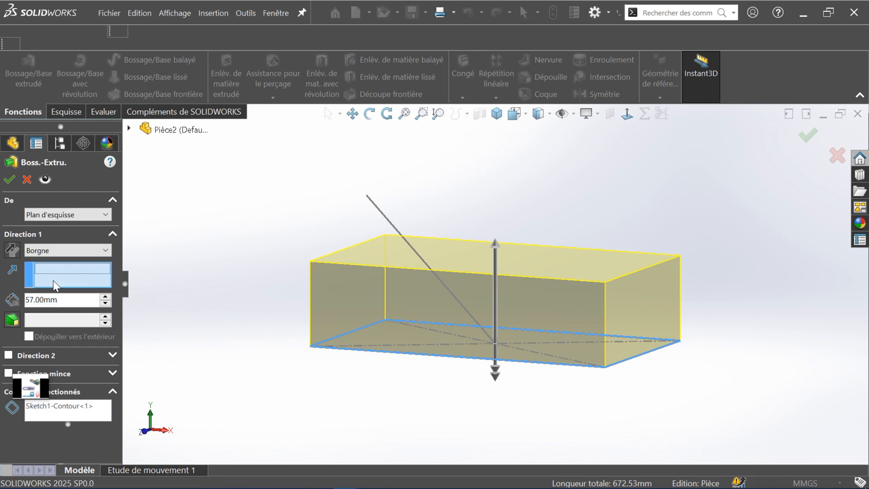
click(396, 229)
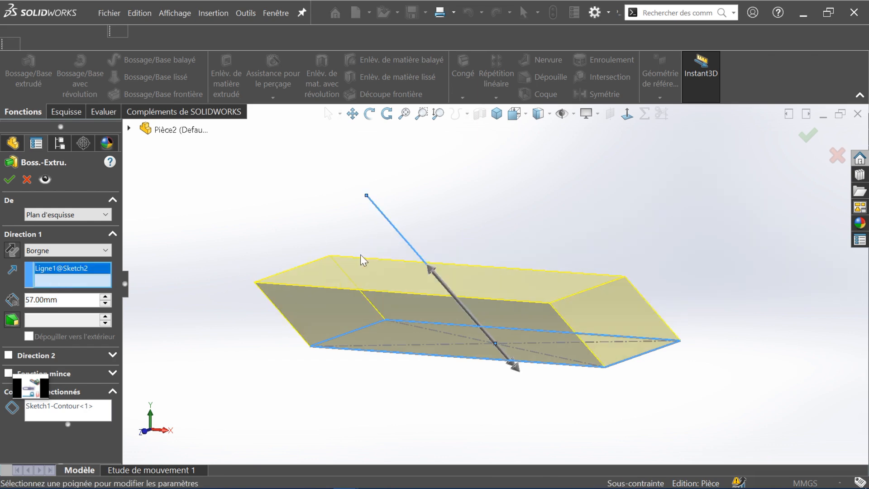
Step: Increase the oblique extrusion's depth to 107 mm and complete the feature
click(105, 297)
click(105, 297)
click(106, 297)
click(106, 297)
click(105, 297)
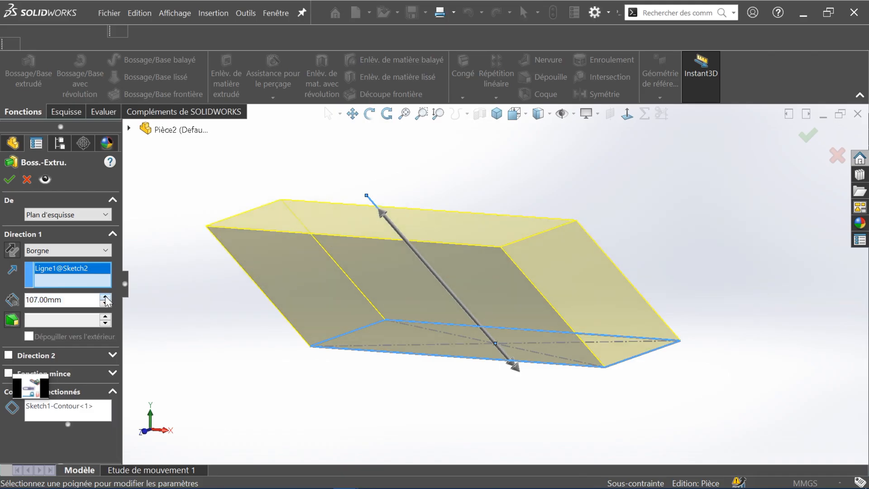
scroll(105, 300, up, 8)
middle_drag(669, 278, 511, 252)
middle_drag(501, 307, 500, 317)
key(Return)
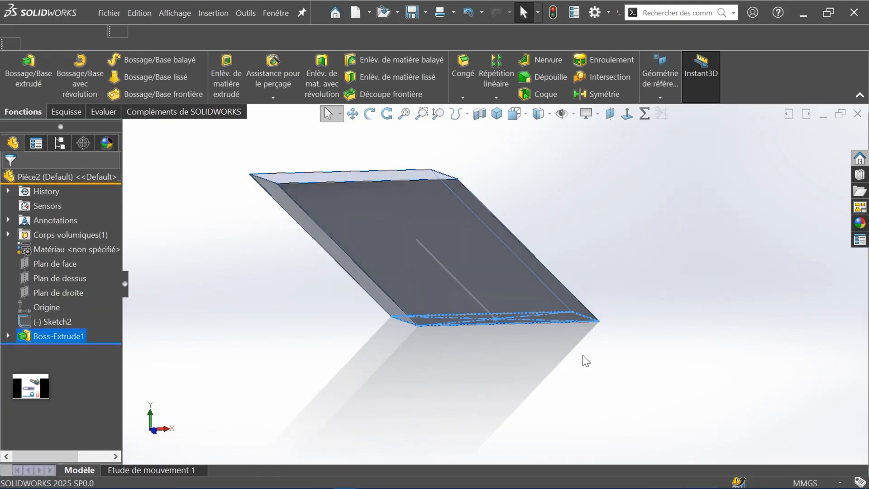
Step: Close the practice part without saving it and return to the slotted bracket part
middle_drag(583, 355, 481, 178)
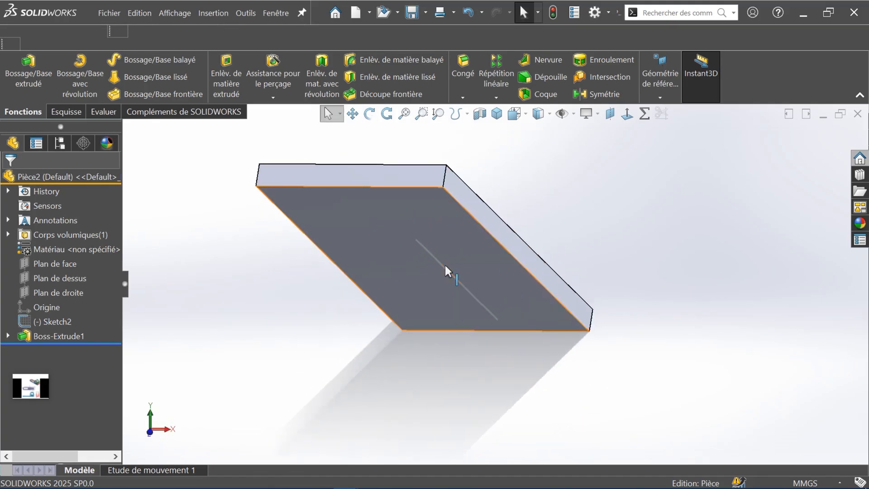
click(858, 114)
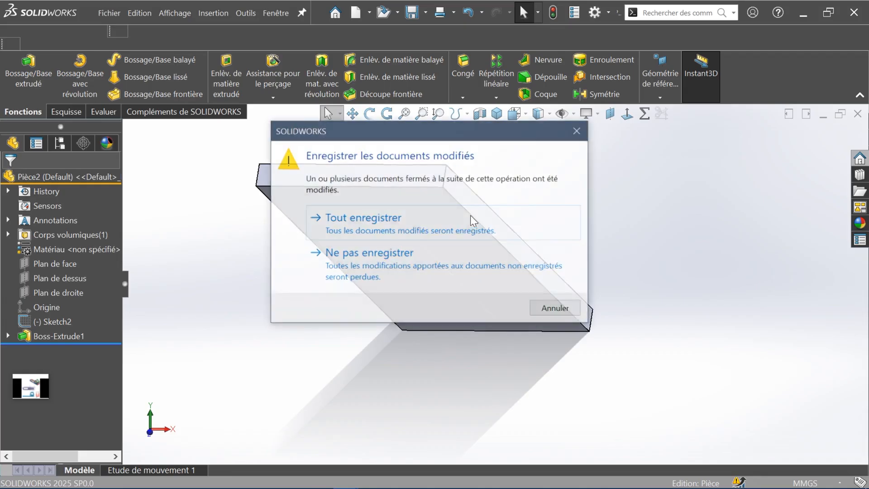
click(389, 205)
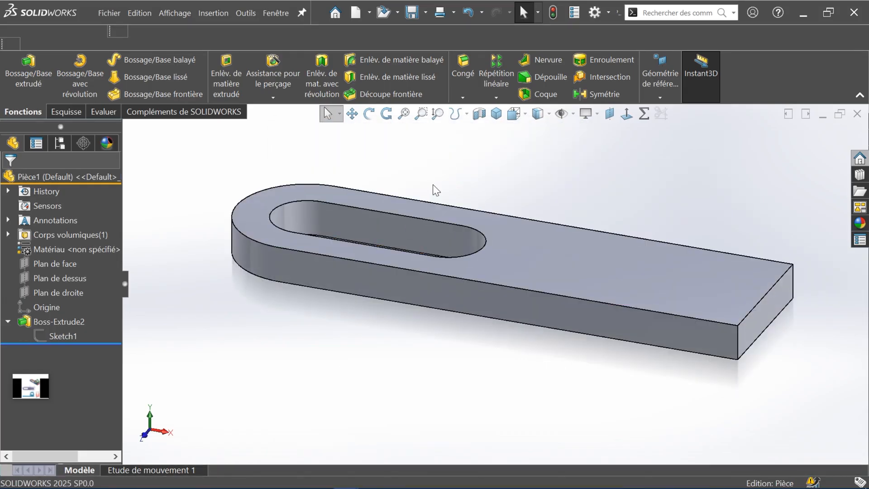
Step: Reopen the base extrusion's definition, try the Plan milieu end condition, and restore Borgne
scroll(425, 179, down, 1)
scroll(292, 267, up, 1)
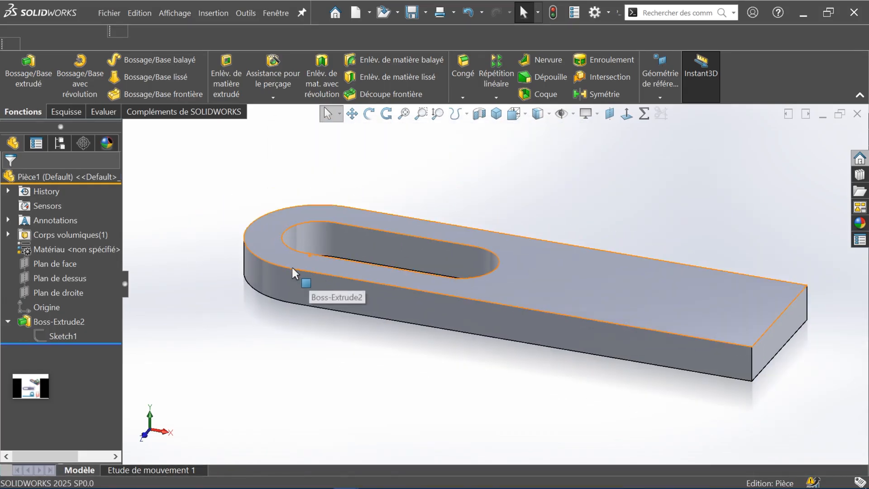
click(73, 318)
click(96, 280)
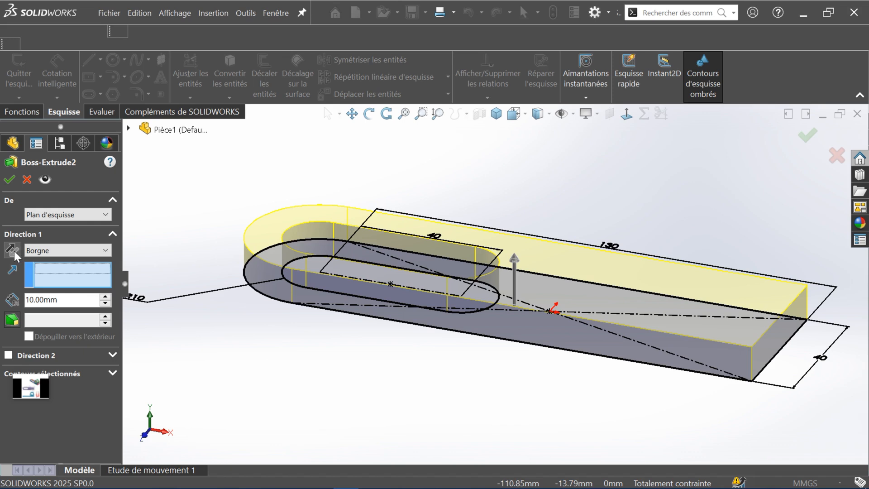
click(60, 249)
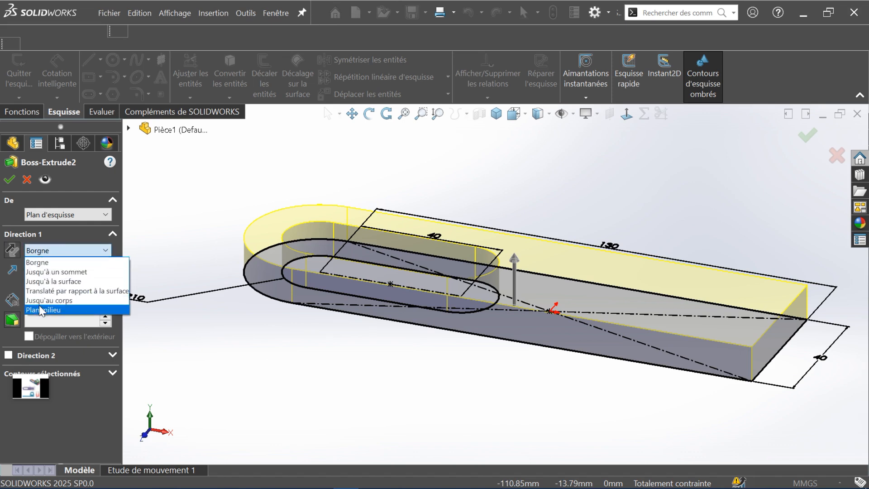
click(40, 309)
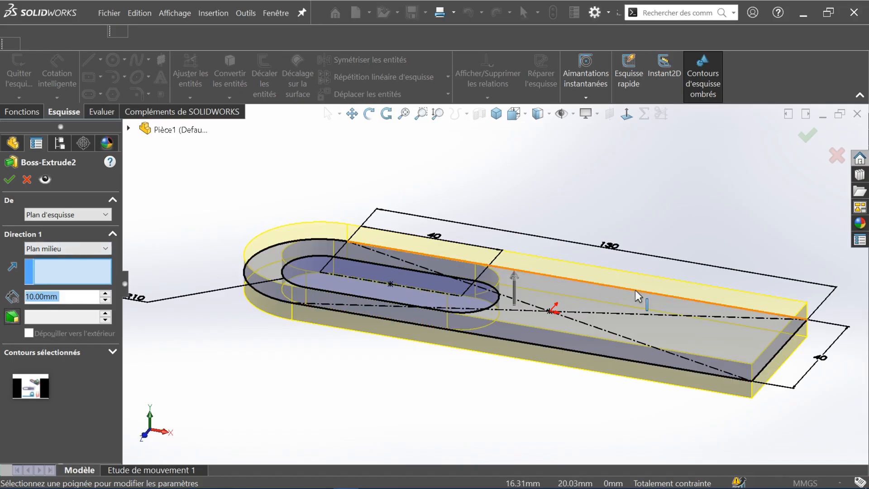
click(101, 250)
click(67, 261)
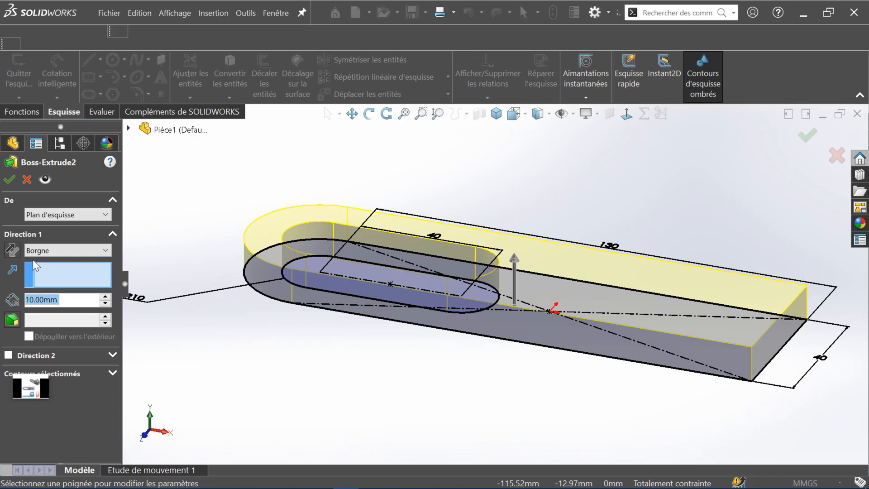
Step: Try reversing the base extrusion to the other side of its sketch plane, and restore the upward direction
click(15, 249)
click(15, 249)
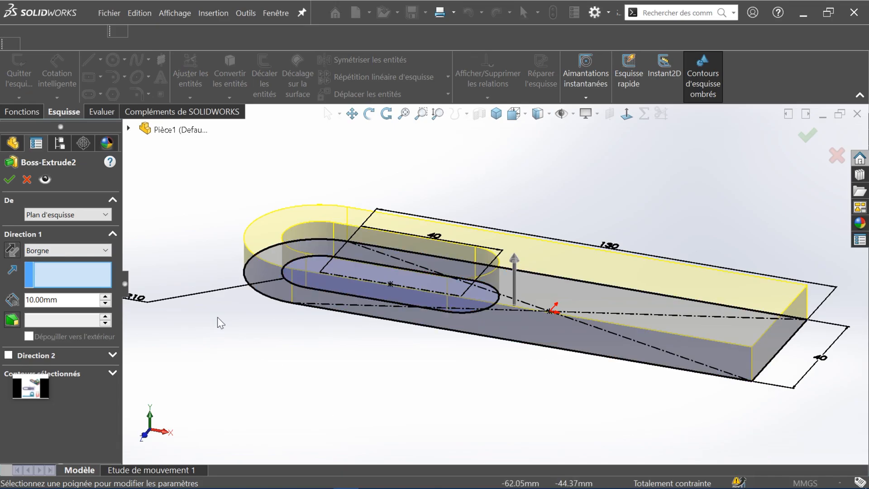
click(15, 249)
middle_drag(384, 388, 407, 326)
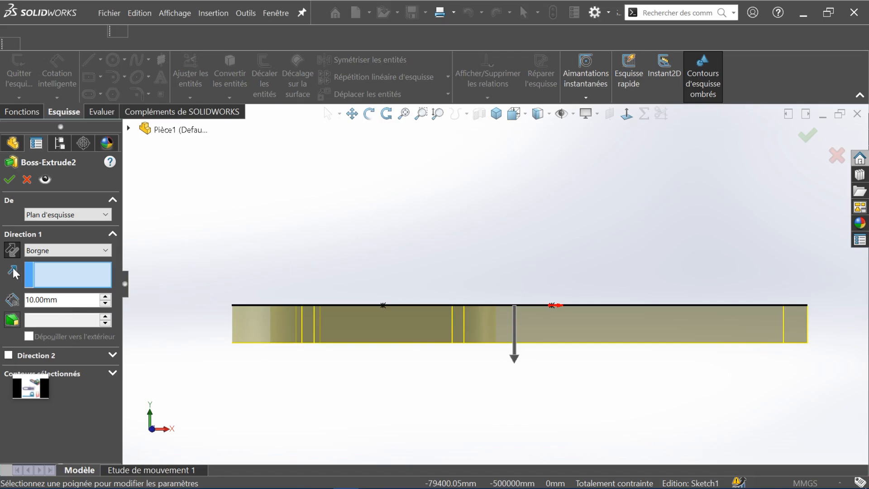
click(12, 249)
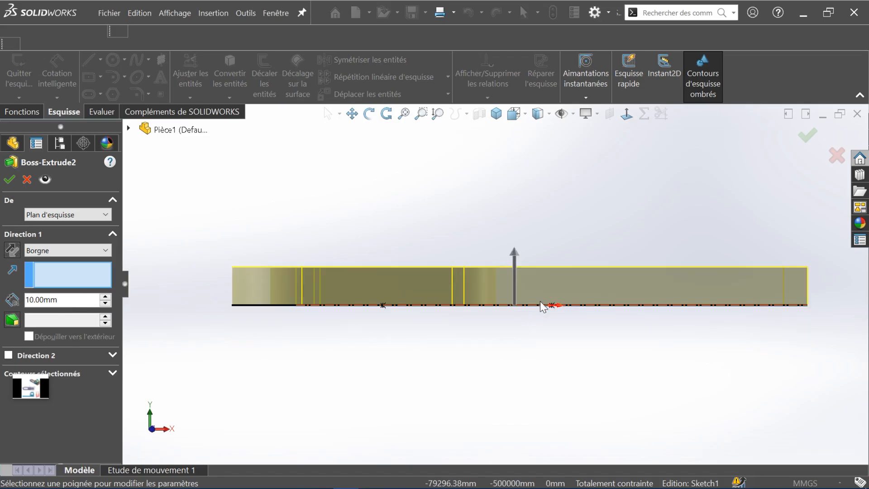
mouse_move(361, 339)
middle_down()
mouse_move(303, 390)
mouse_move(334, 411)
mouse_move(321, 409)
middle_up()
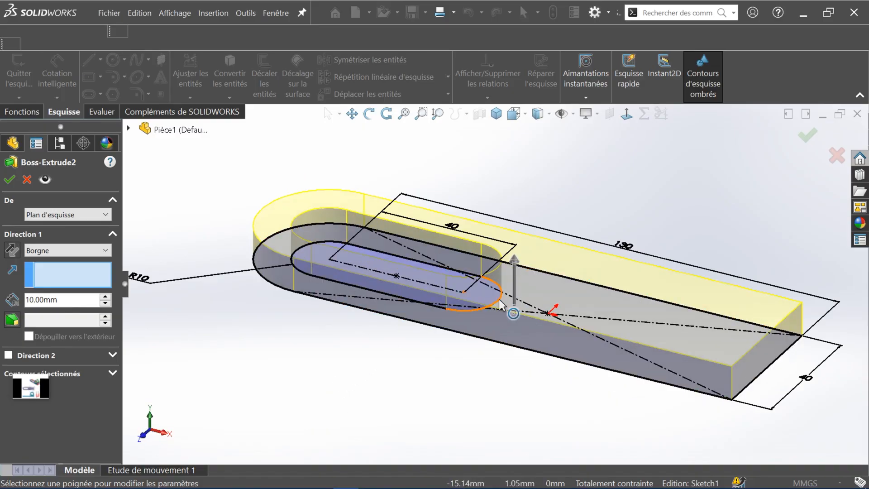
Step: Try stepping the base extrusion's depth up and down, returning it to 10 mm
click(104, 297)
click(105, 303)
click(107, 296)
click(107, 302)
click(108, 297)
click(108, 302)
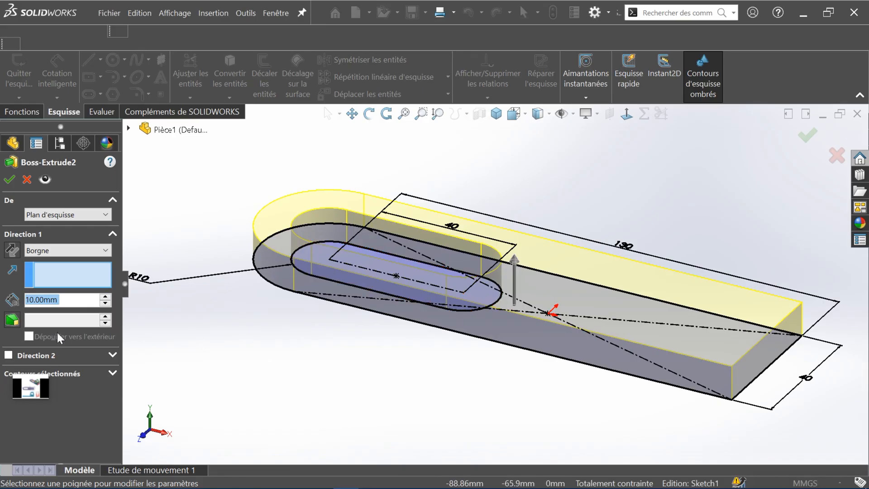
Step: Try an inward draft of 21° on the base extrusion, accept it, and examine the tapered outer and slot faces
middle_drag(441, 314, 382, 257)
click(11, 322)
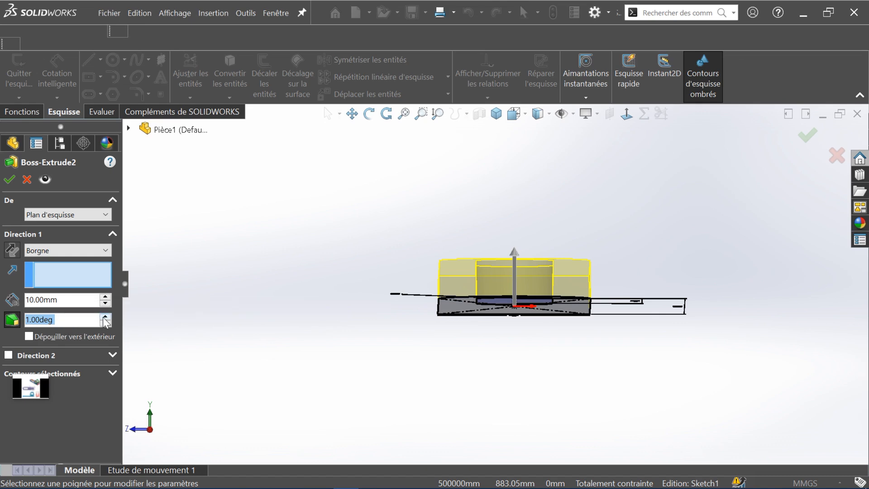
drag(105, 319, 105, 318)
middle_drag(553, 345, 757, 143)
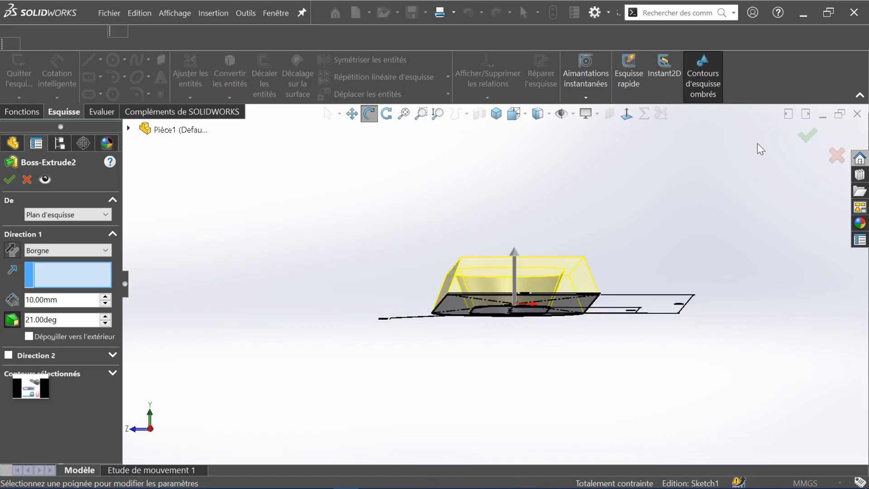
click(808, 136)
middle_drag(646, 277, 548, 313)
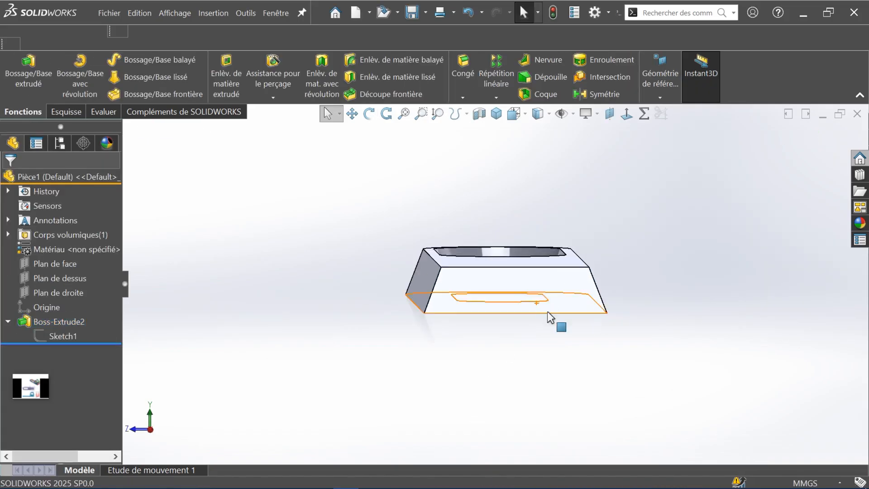
scroll(548, 313, down, 4)
middle_drag(588, 334, 667, 311)
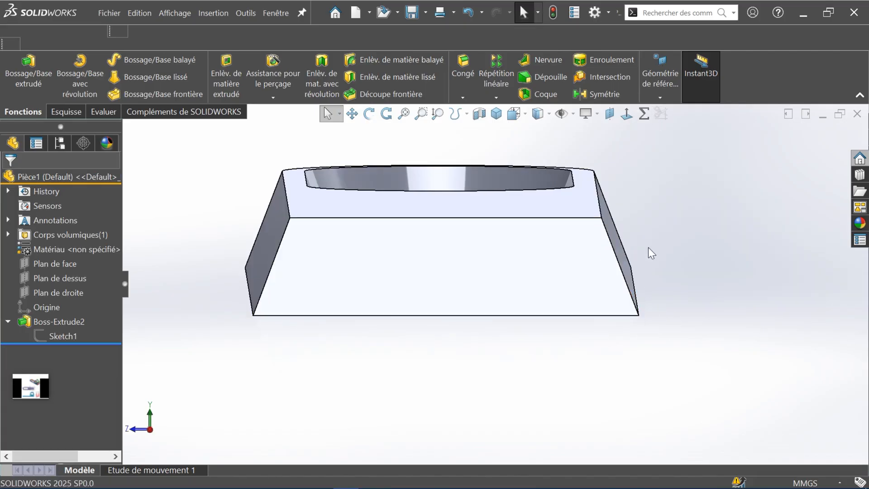
middle_drag(409, 390, 351, 426)
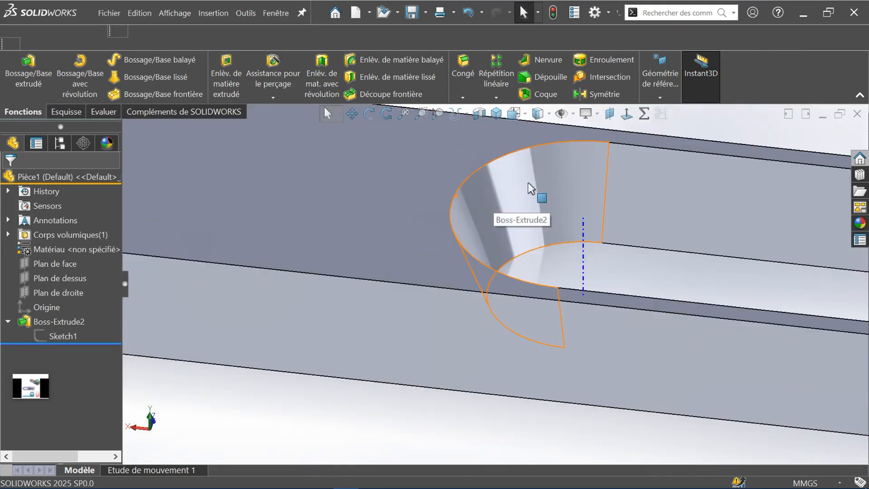
scroll(650, 226, up, 5)
middle_drag(647, 233, 681, 264)
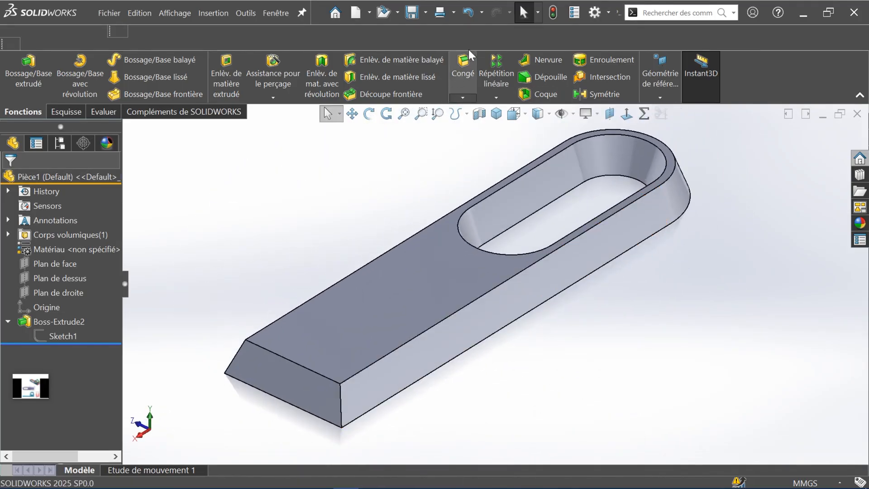
Step: Undo the draft on the base extrusion and reopen the feature's definition
click(462, 9)
middle_drag(307, 207, 362, 202)
click(75, 320)
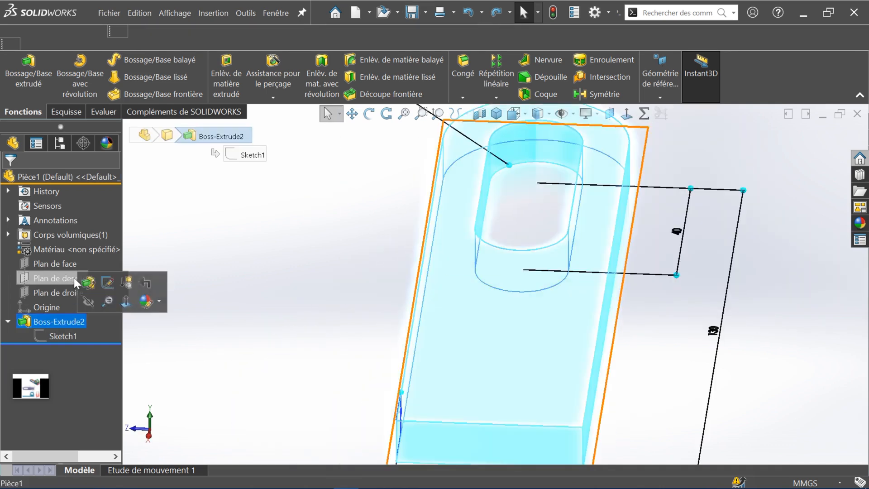
click(83, 278)
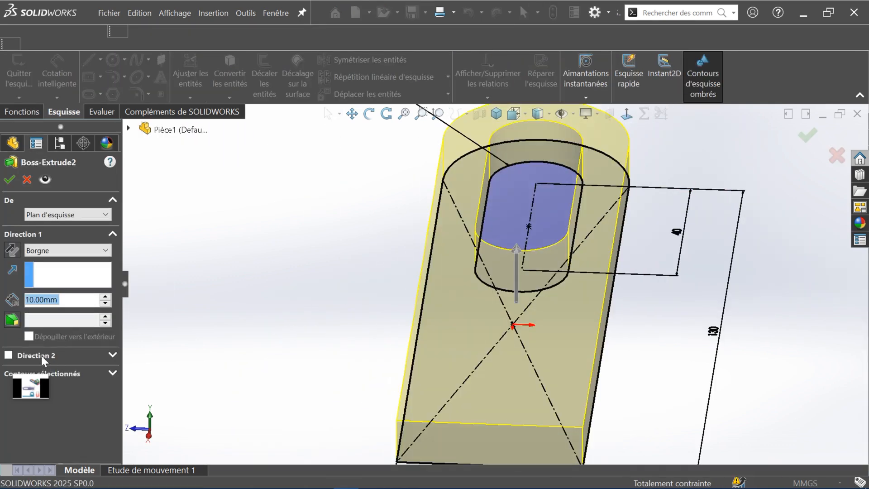
Step: Try a 29° outward draft on the base extrusion, and switch the draft off again
click(18, 318)
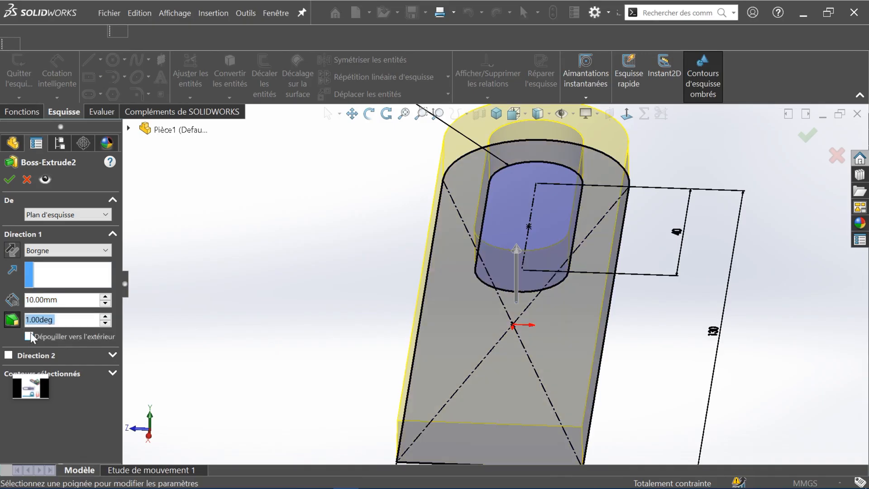
click(29, 336)
middle_drag(262, 392, 286, 355)
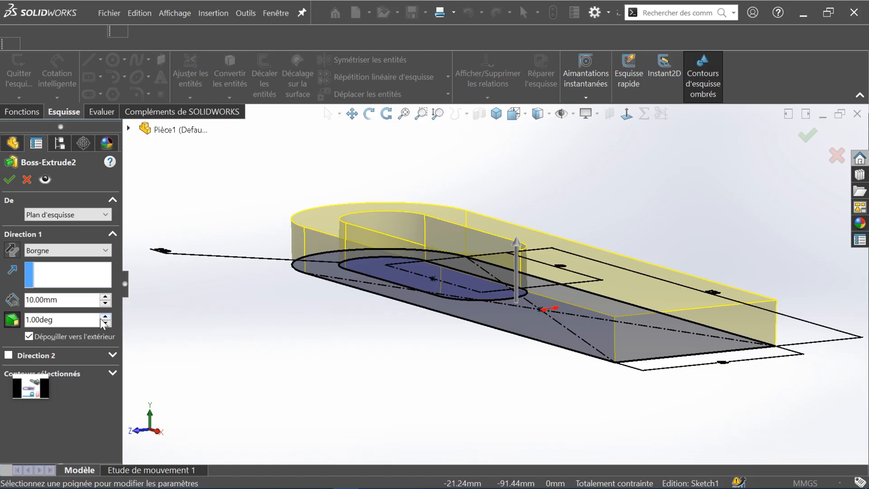
drag(107, 318, 107, 317)
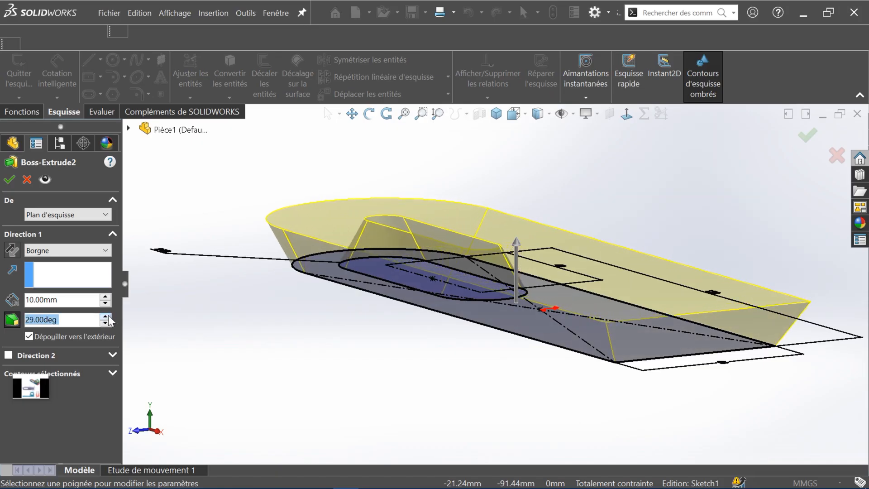
middle_drag(278, 353, 288, 374)
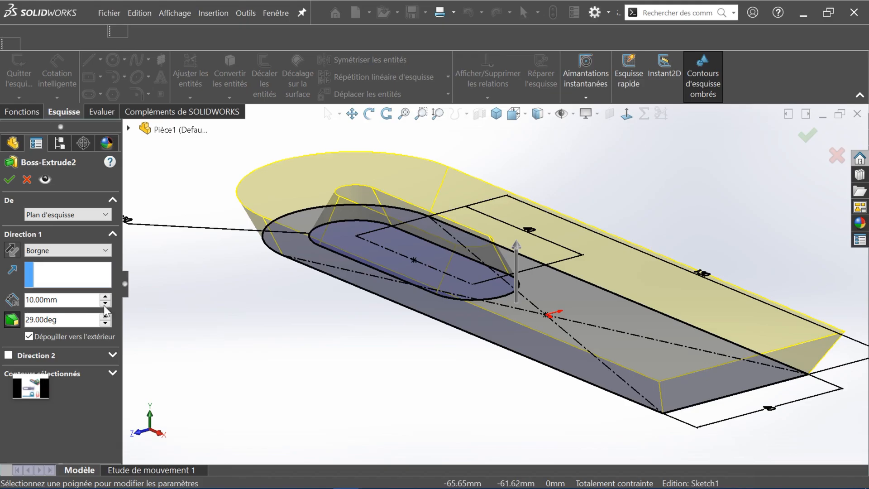
click(12, 319)
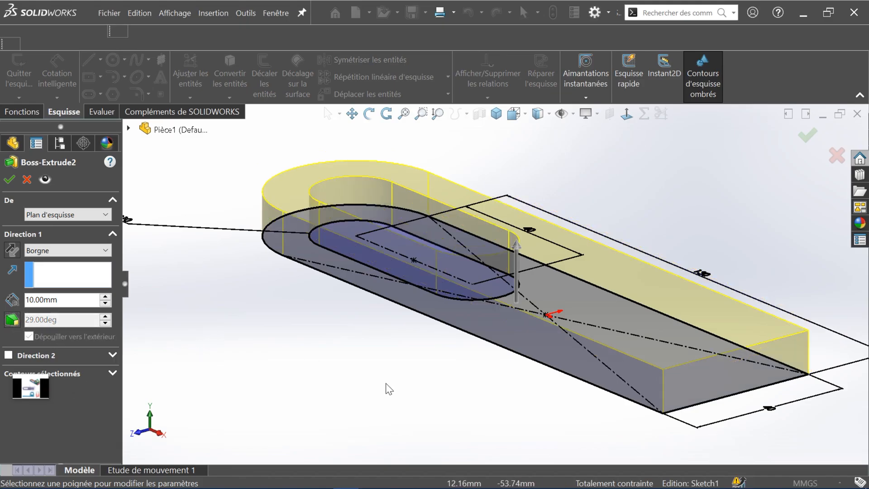
Step: Enable Direction 2 for the base extrusion, keeping its Borgne end condition, and move the floating reference thumbnail clear of its settings
scroll(387, 374, up, 1)
middle_drag(435, 344, 448, 312)
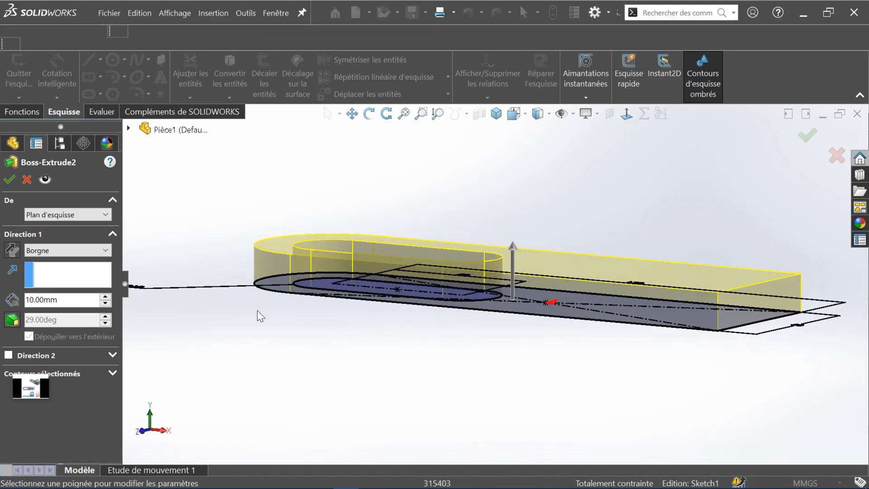
click(9, 355)
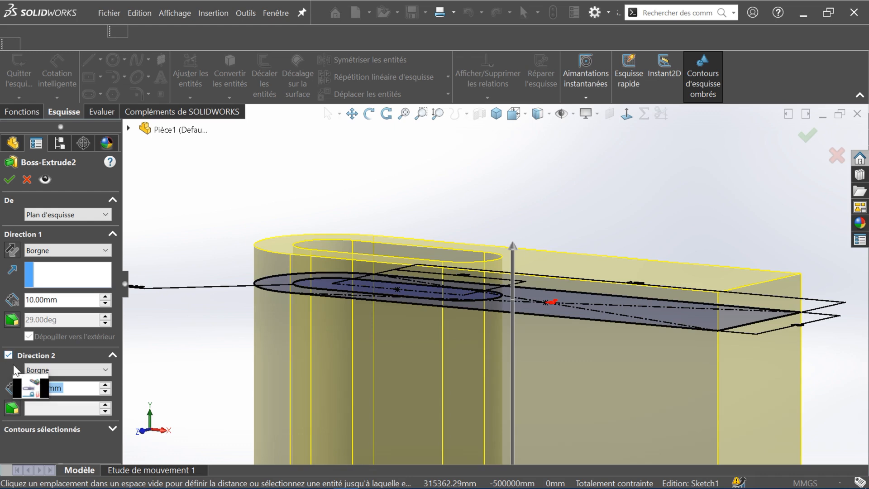
drag(37, 388, 205, 159)
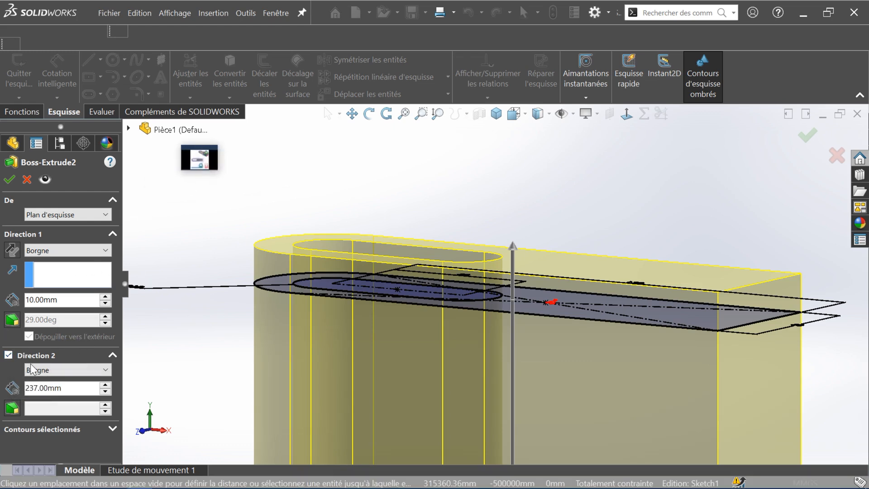
scroll(580, 349, up, 2)
middle_drag(581, 349, 583, 336)
scroll(582, 337, up, 5)
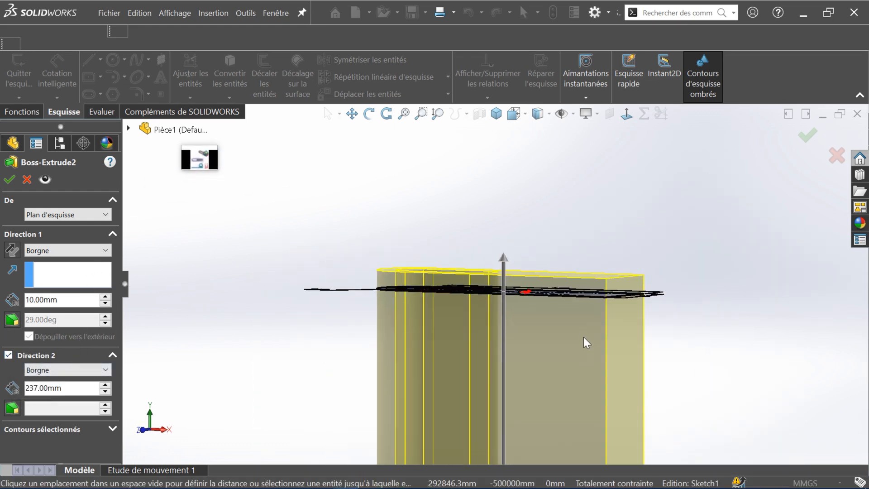
scroll(583, 344, down, 5)
scroll(489, 348, up, 3)
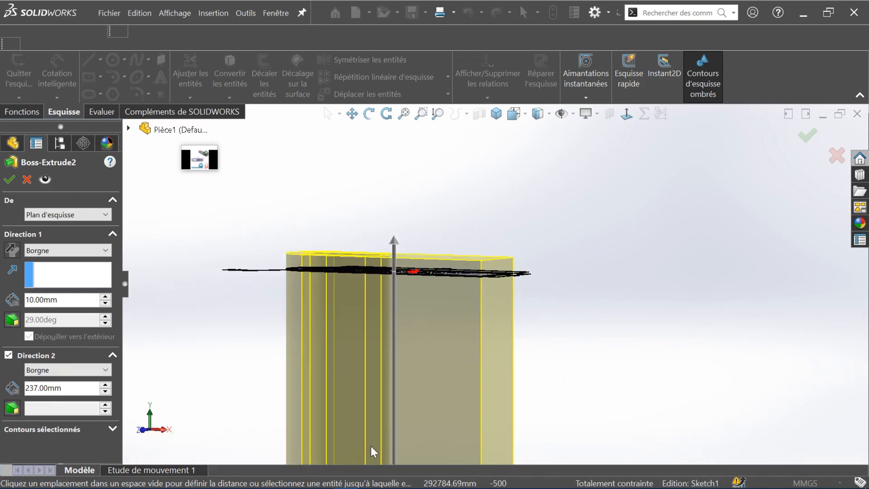
scroll(411, 384, up, 3)
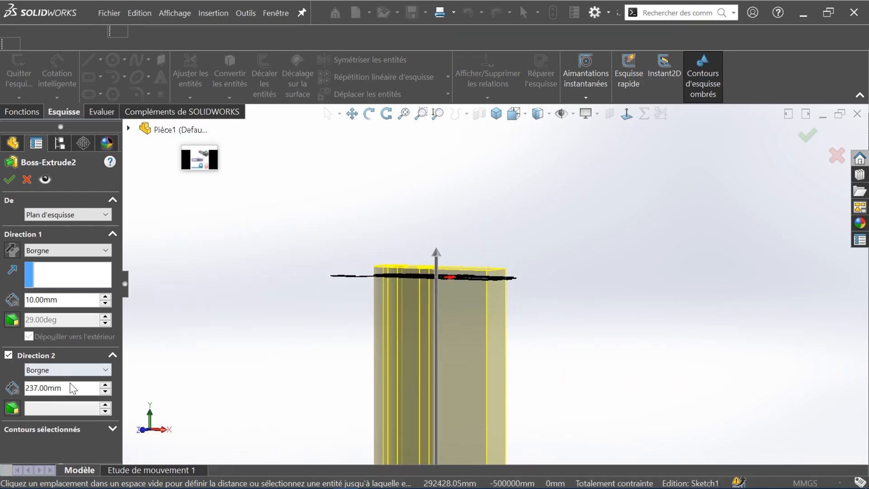
Step: Set the depth of the base extrusion's second direction to 50 mm
click(105, 392)
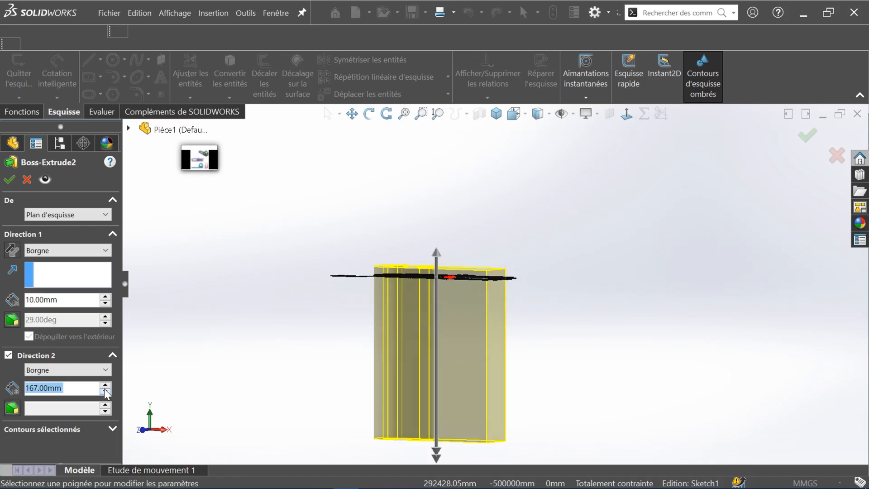
scroll(105, 392, down, 2)
scroll(106, 393, up, 2)
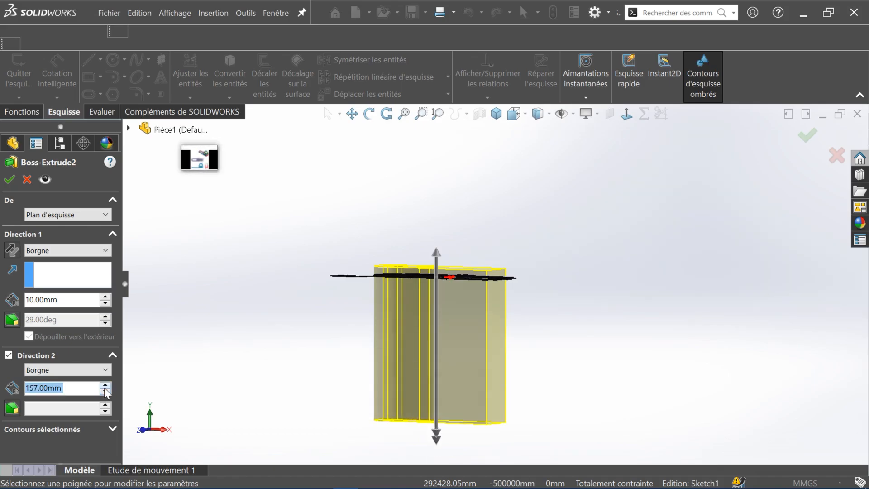
scroll(105, 391, up, 3)
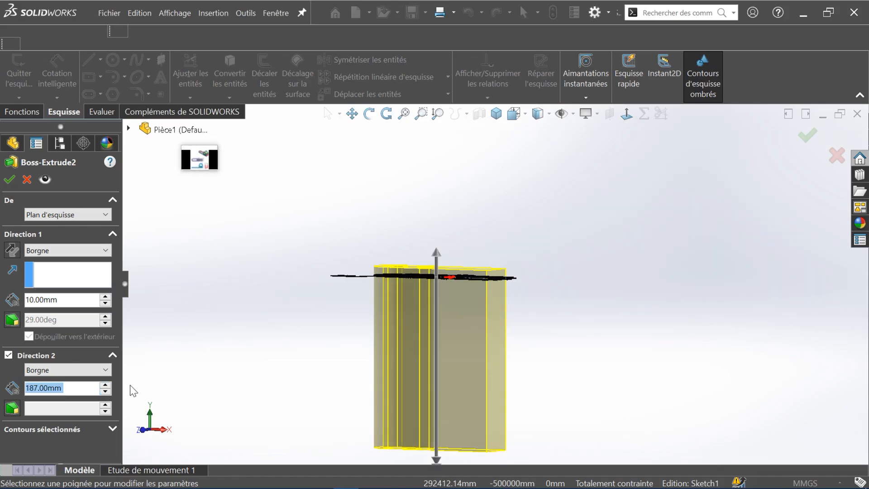
text(50)
key(Return)
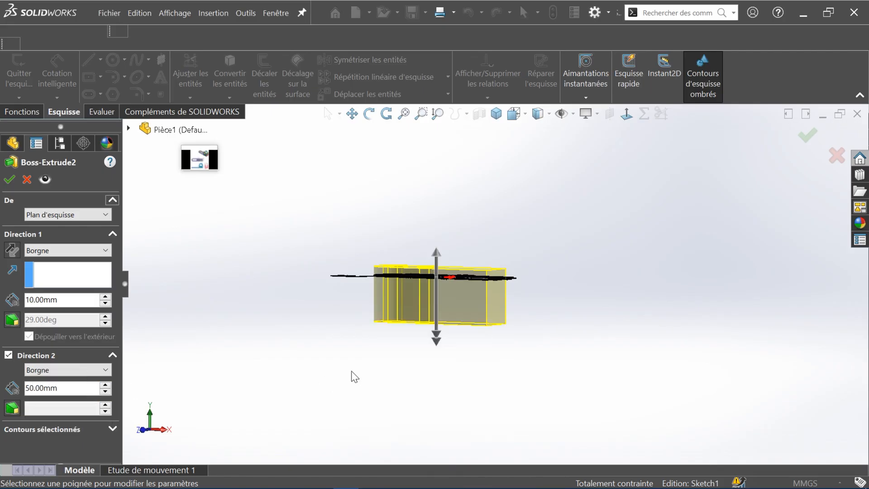
middle_drag(480, 280, 454, 286)
scroll(456, 284, down, 3)
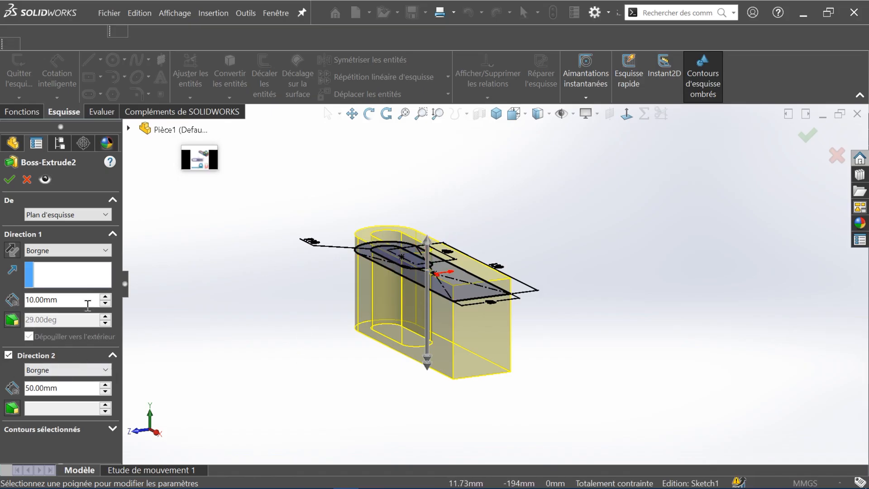
Step: Review the second direction's end conditions, keep Borgne, and try its draft option on and off
click(65, 371)
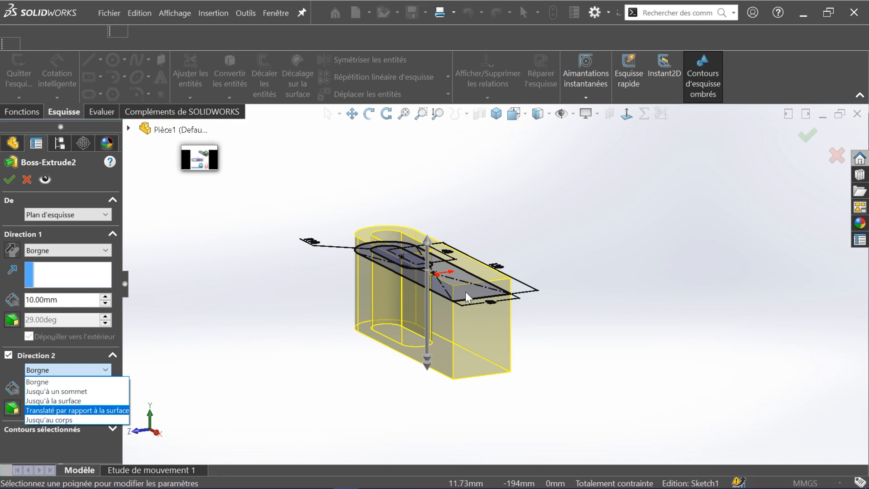
click(225, 345)
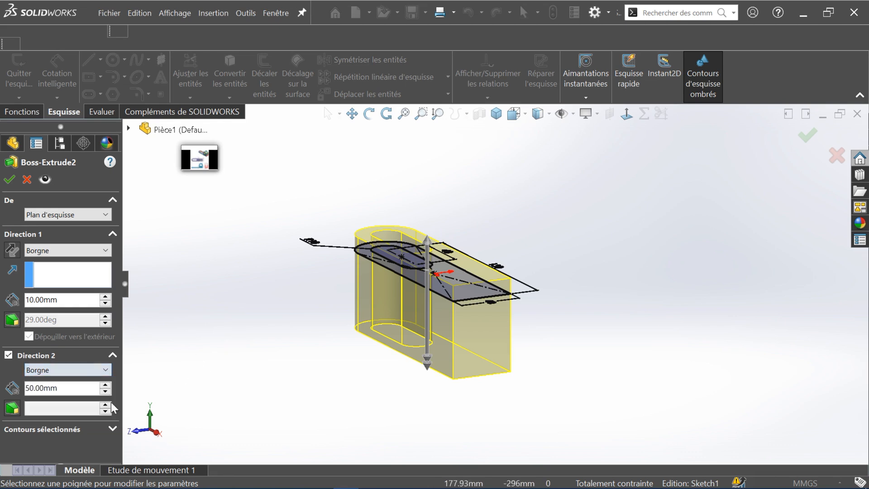
click(12, 408)
click(12, 408)
click(12, 408)
click(12, 409)
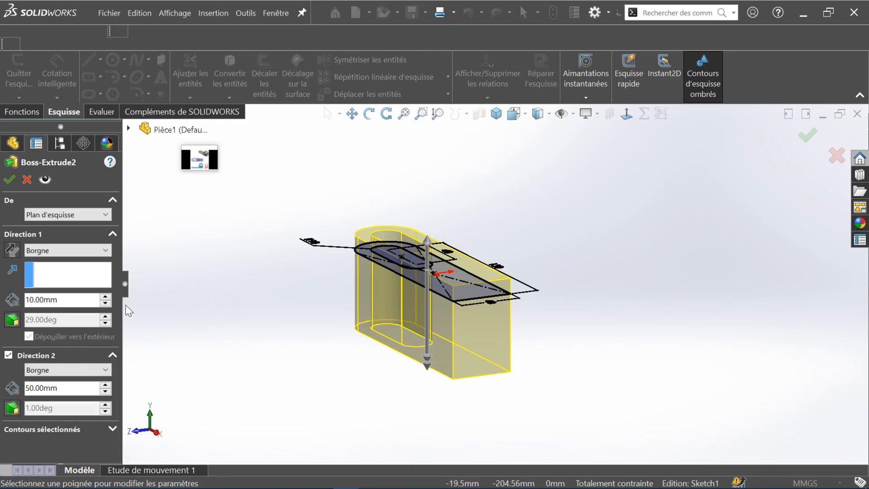
Step: Widen the extrusion settings and select the slot's interior region and the surrounding plate region as contours to extrude
drag(125, 284, 167, 283)
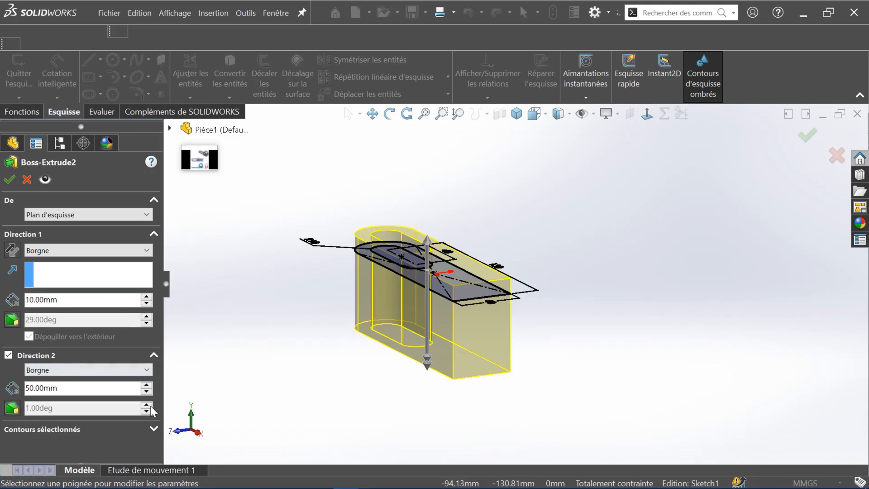
click(154, 429)
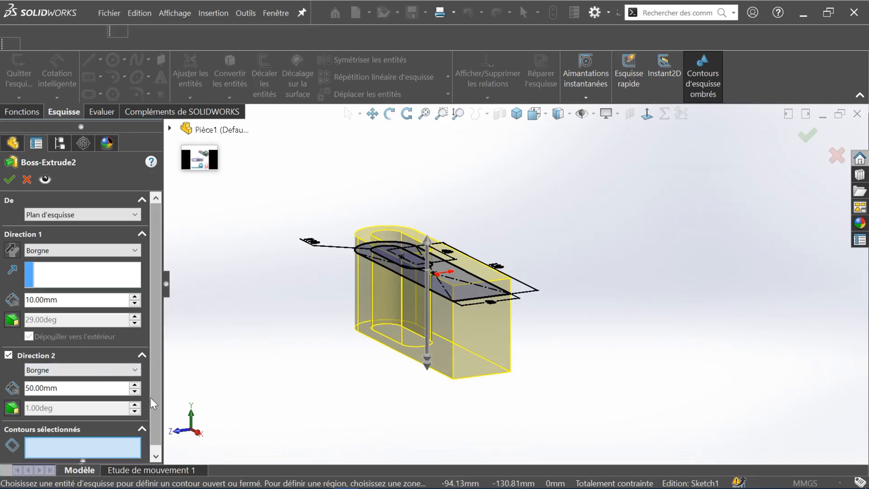
middle_drag(223, 417, 283, 431)
scroll(407, 333, down, 3)
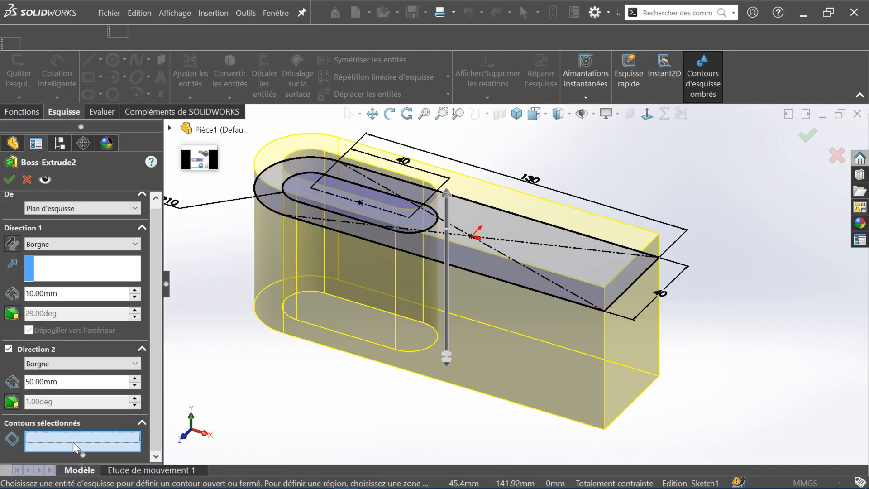
click(398, 204)
mouse_move(304, 459)
middle_down()
mouse_move(227, 446)
mouse_move(235, 414)
mouse_move(339, 368)
mouse_move(344, 398)
mouse_move(329, 434)
mouse_move(310, 442)
middle_up()
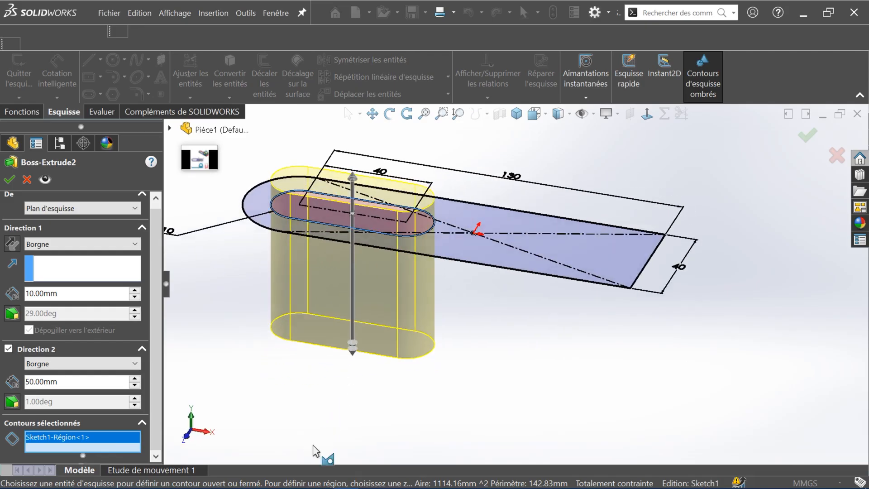
click(538, 243)
mouse_move(444, 362)
middle_down()
mouse_move(312, 390)
mouse_move(337, 366)
middle_up()
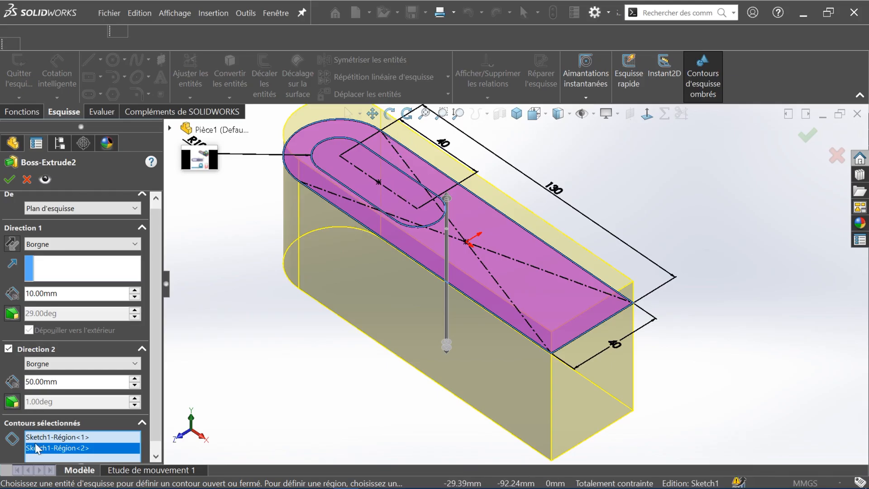
Step: Remove the slot's interior region from the selected contours, keeping only the surrounding plate region
click(51, 437)
right_click(50, 436)
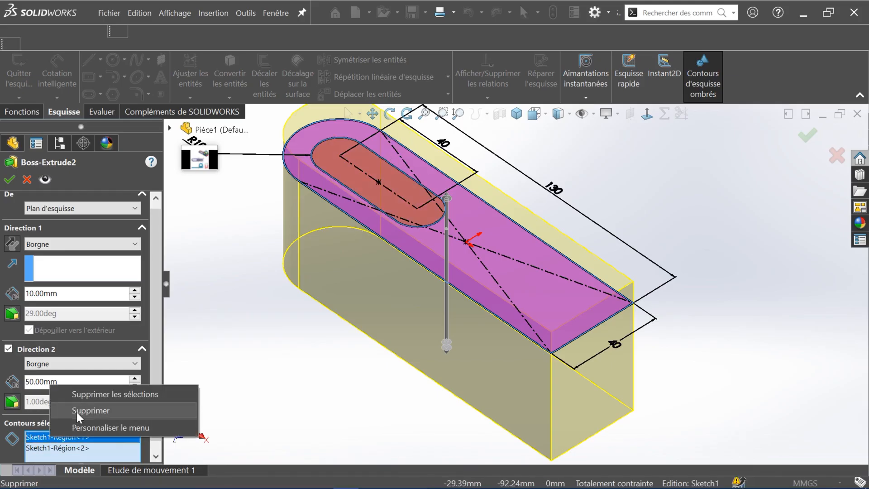
click(77, 412)
mouse_move(349, 402)
middle_down()
mouse_move(438, 364)
mouse_move(421, 389)
mouse_move(392, 403)
mouse_move(334, 360)
middle_up()
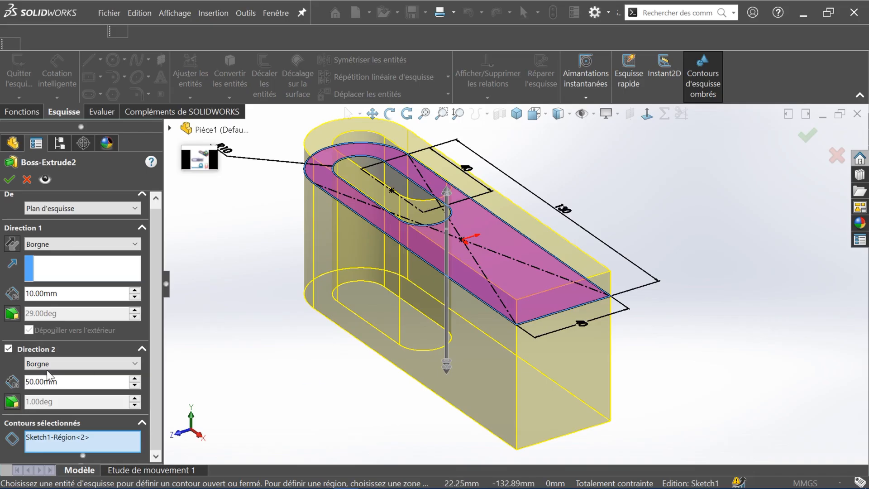
scroll(61, 316, up, 1)
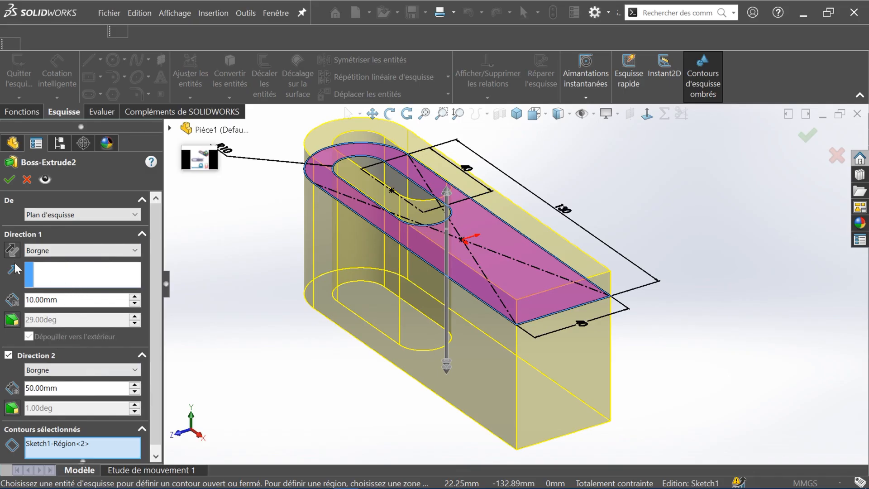
Step: Discard the pending changes to the base extrusion and check the lug dimensions in the reference drawing
click(27, 179)
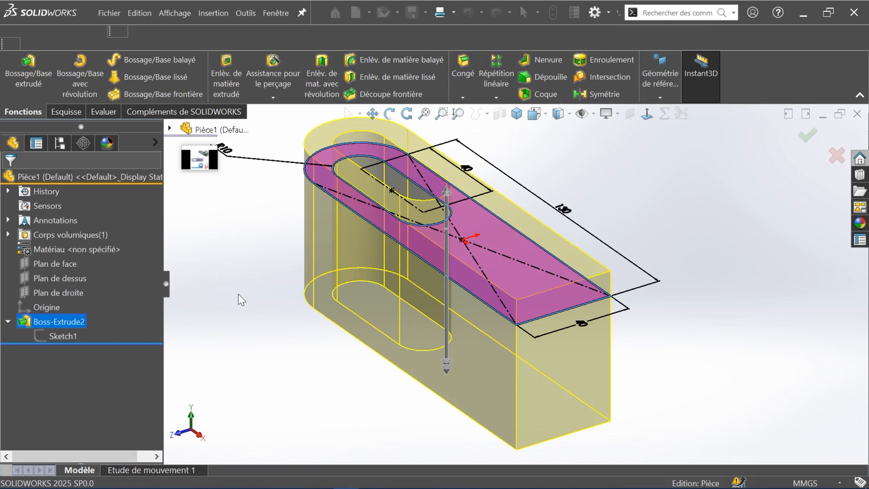
middle_drag(408, 242, 451, 279)
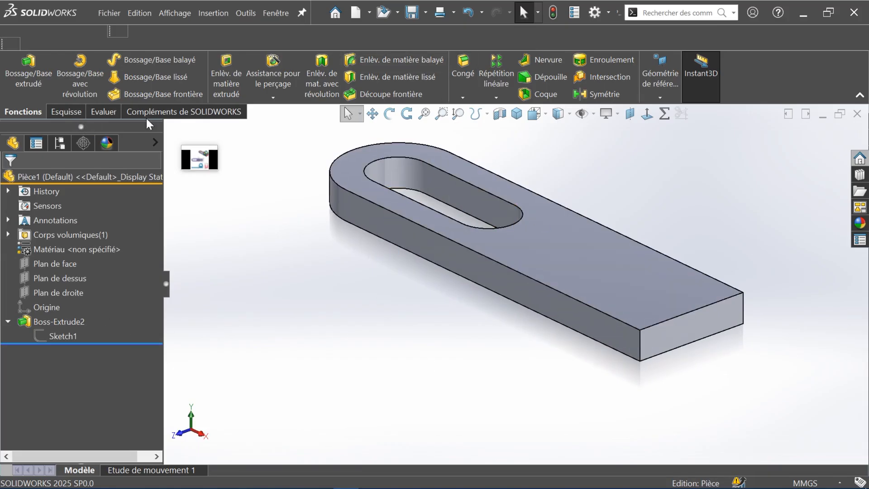
click(210, 156)
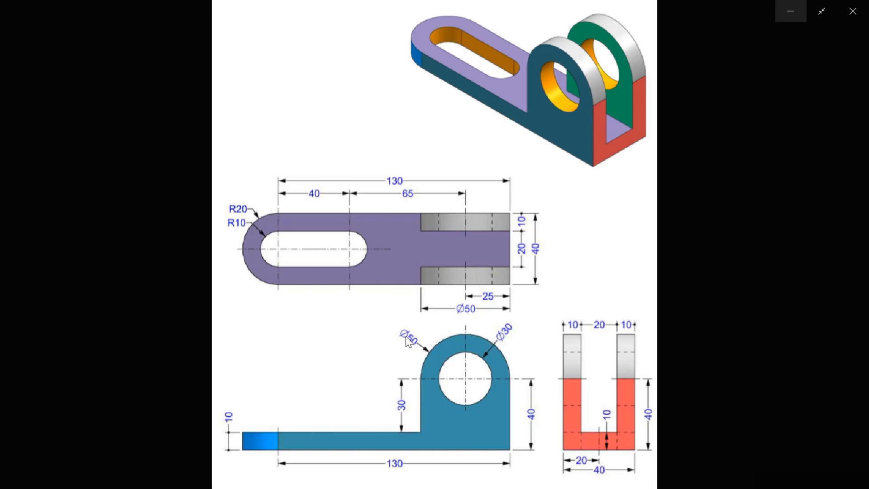
key(alt+Tab)
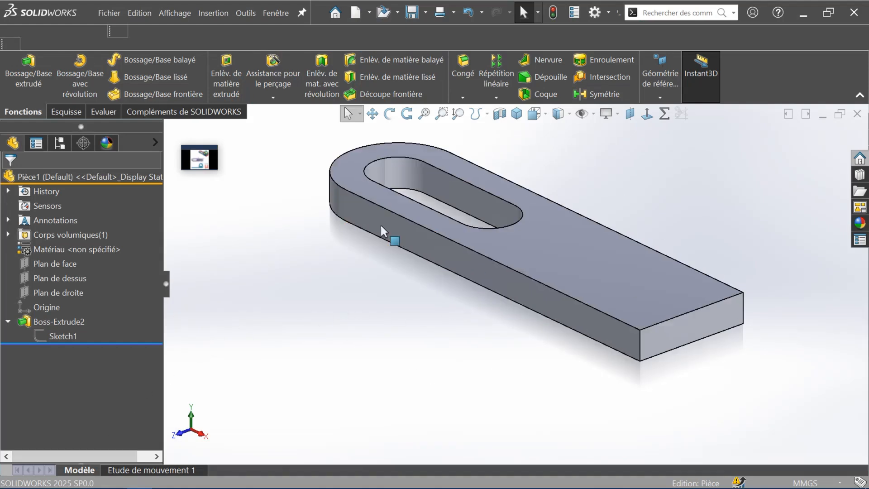
middle_drag(381, 227, 390, 234)
drag(222, 369, 292, 371)
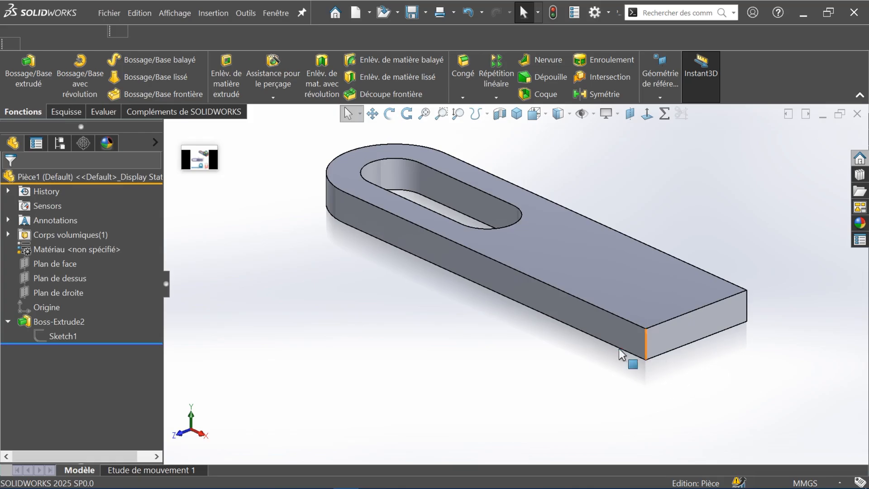
Step: Start a new sketch on the plate's long front side face
double_click(616, 335)
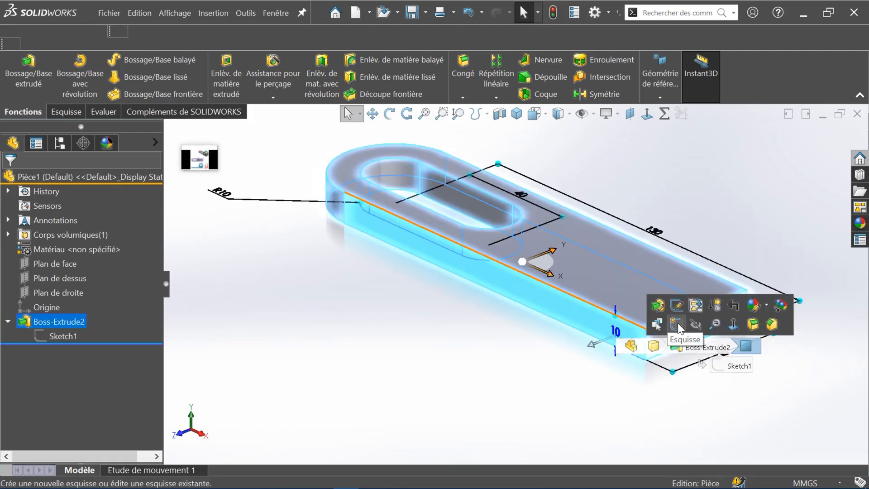
click(334, 394)
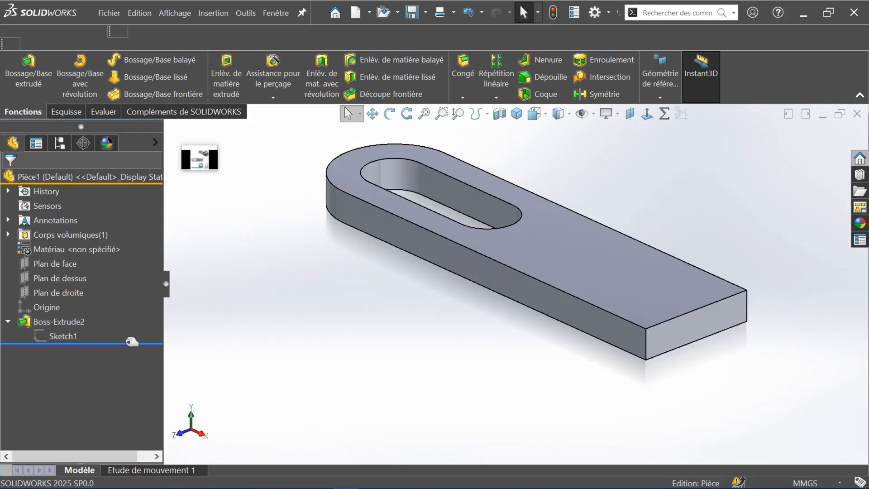
click(69, 266)
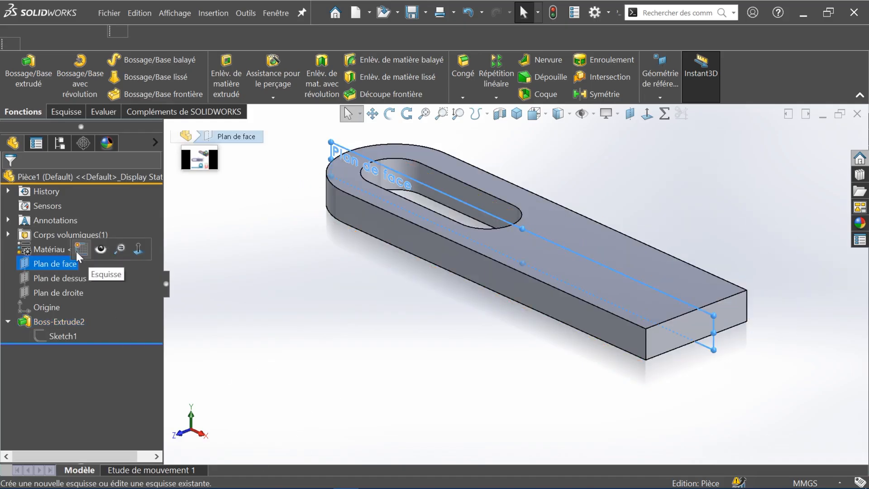
click(230, 309)
click(469, 268)
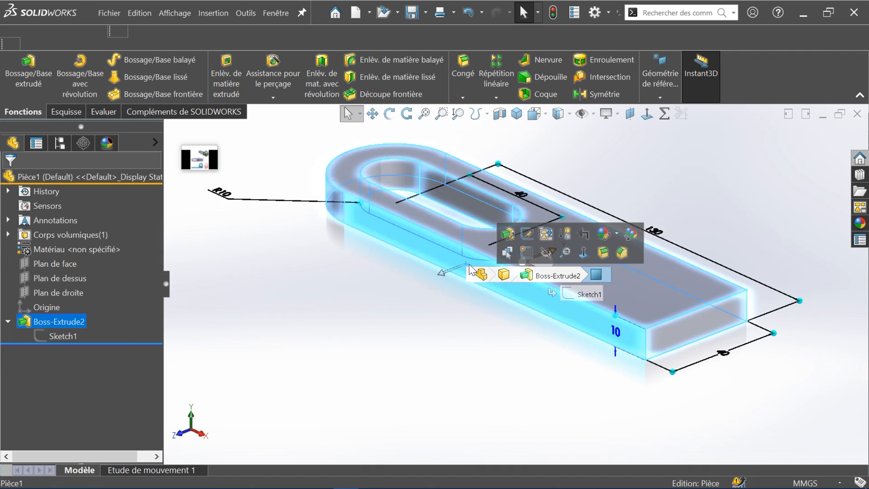
click(527, 251)
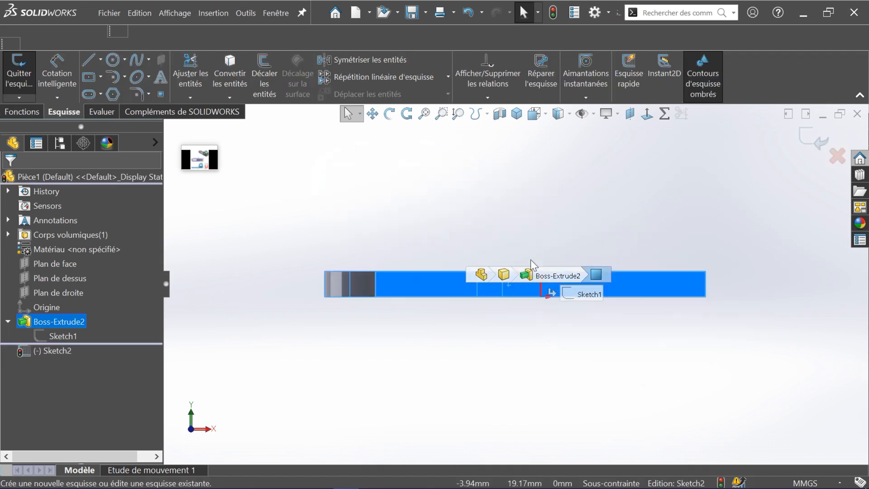
click(484, 360)
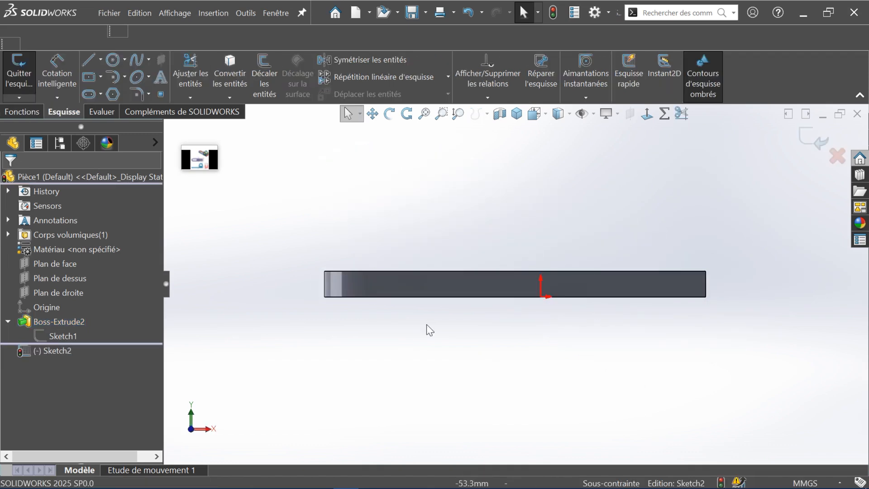
Step: Sketch a corner rectangle about 42 mm wide and 37 mm high, starting from the lower corner at the plate's square end
scroll(595, 277, up, 1)
scroll(593, 274, down, 3)
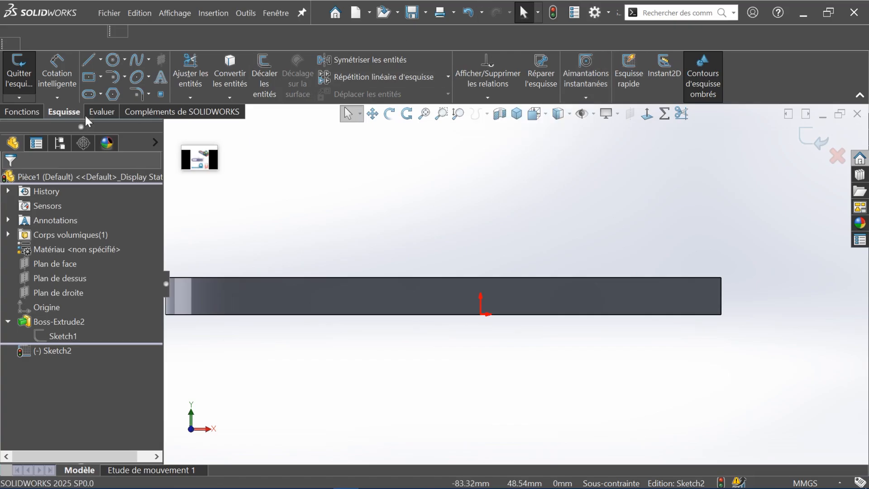
click(100, 77)
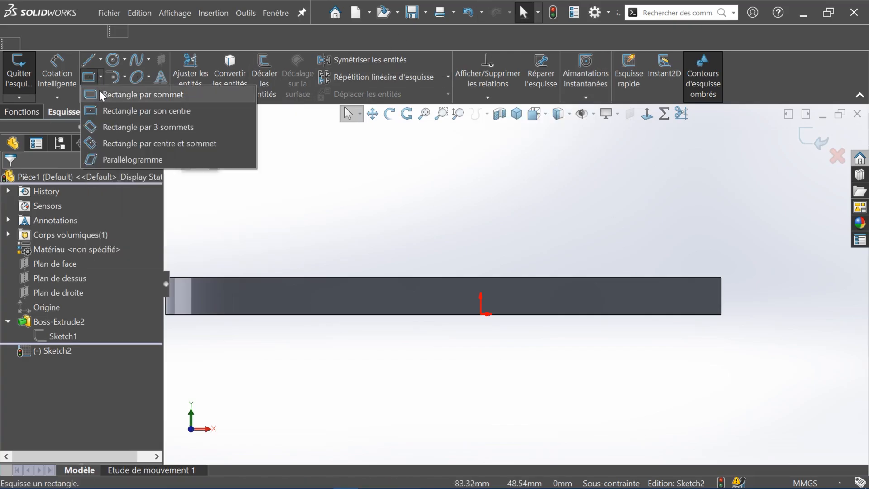
click(101, 91)
click(721, 313)
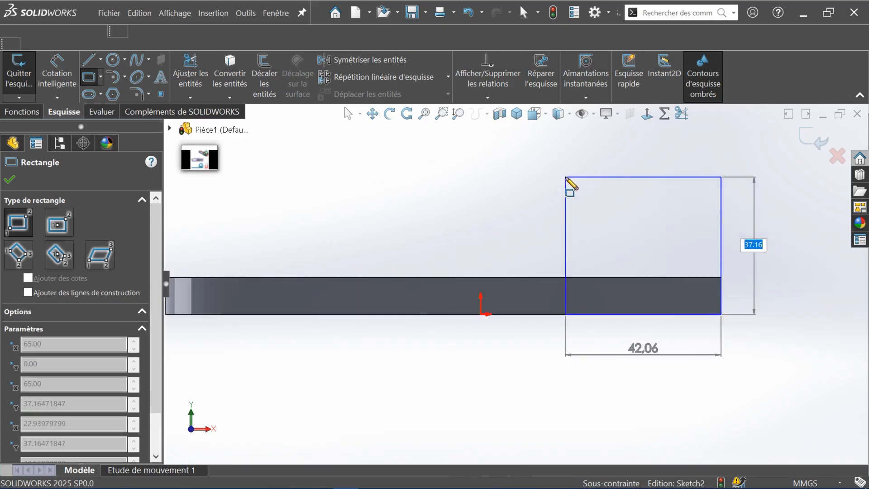
click(565, 177)
click(57, 75)
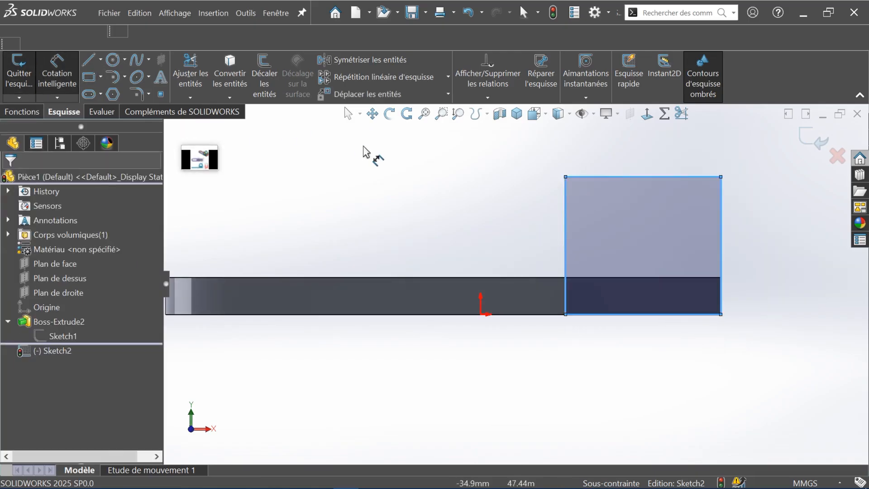
click(519, 278)
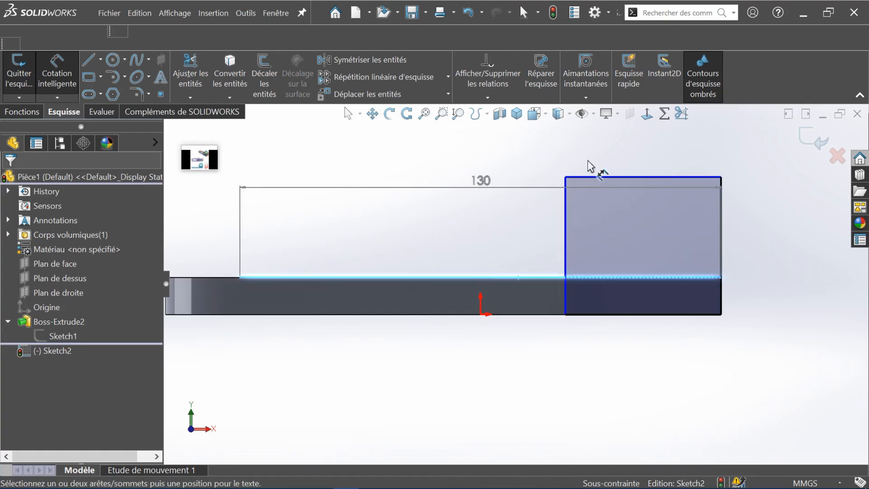
click(566, 178)
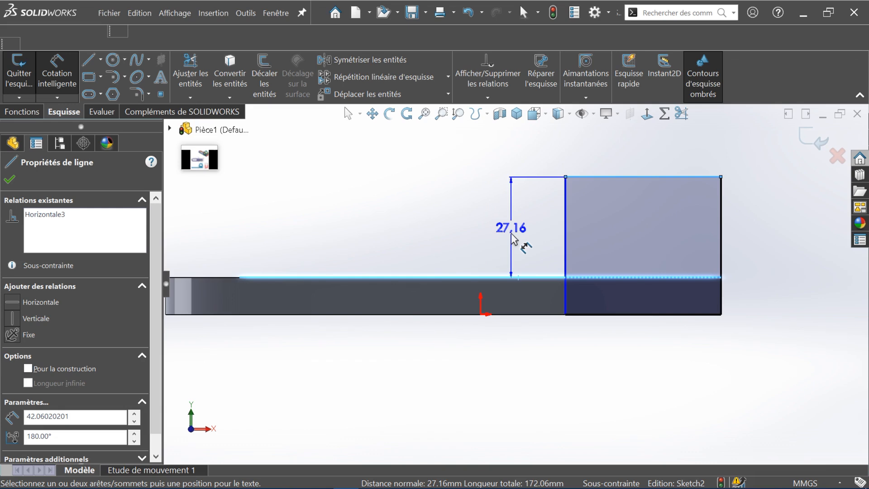
key(Escape)
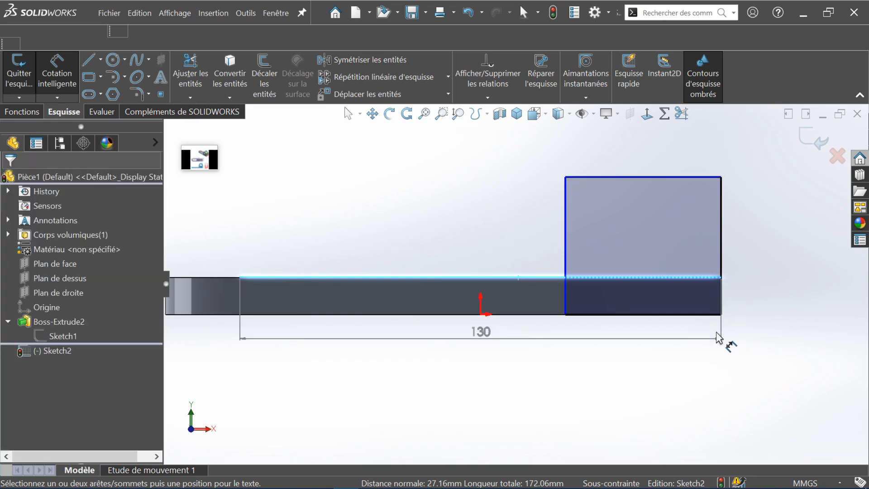
key(Escape)
Step: Dimension the rectangle's height between its bottom and top edges as 40 mm
click(704, 316)
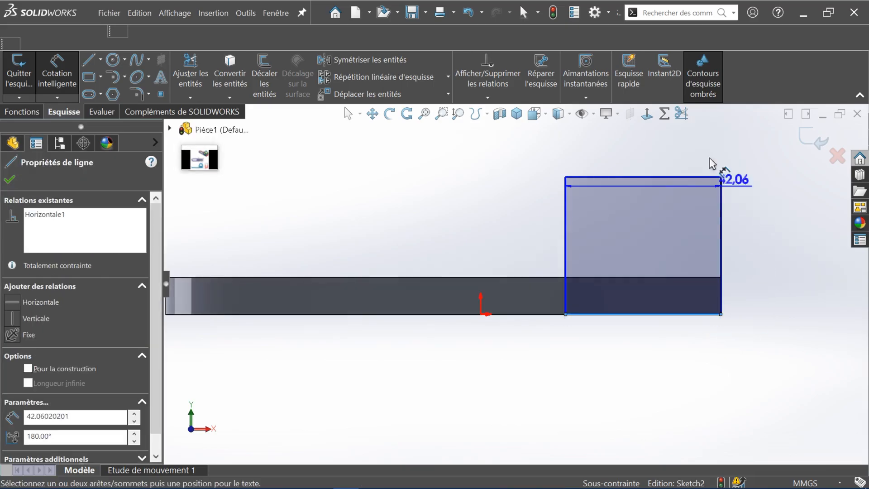
click(682, 177)
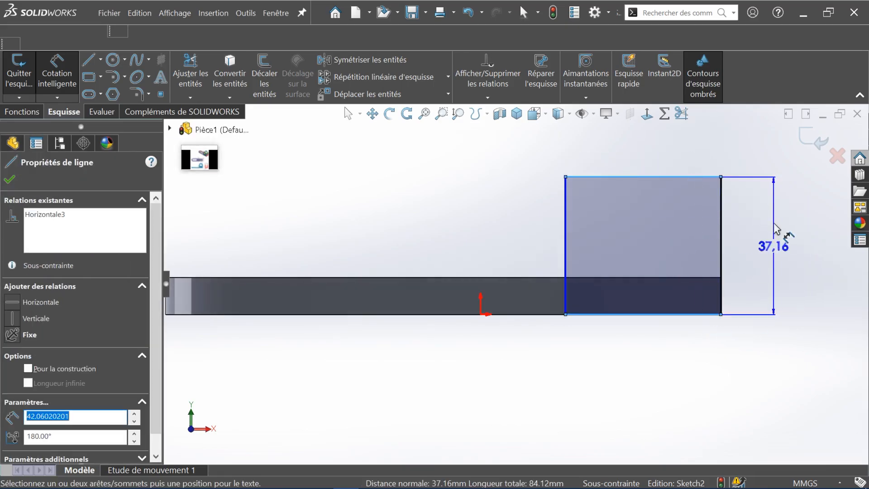
click(783, 232)
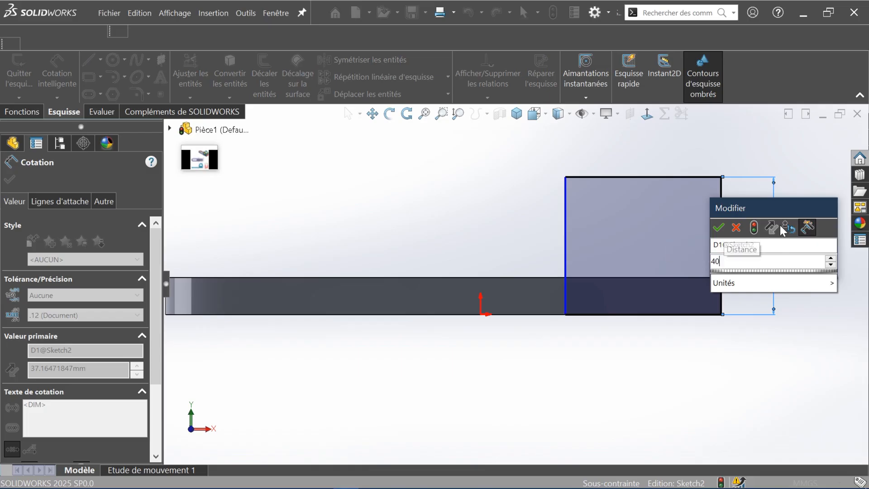
key(Return)
text(40)
key(Return)
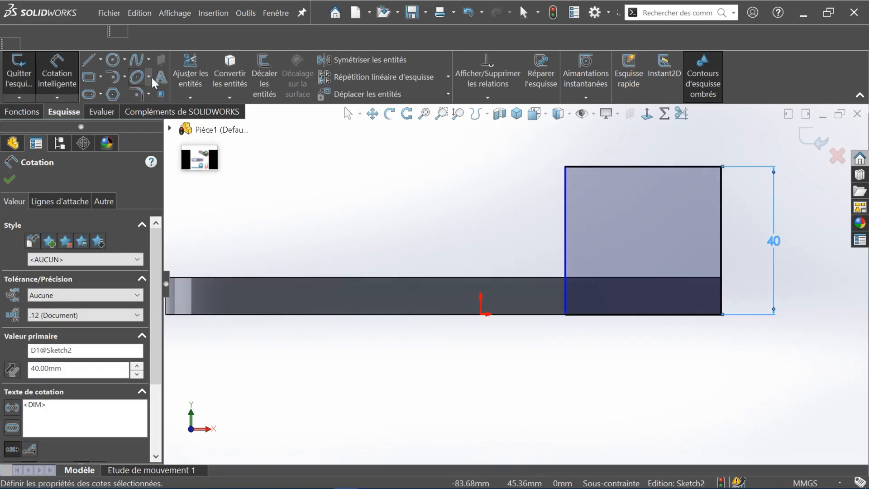
Step: Cap the rectangle with a tangent arc joining its two upper corners
click(113, 78)
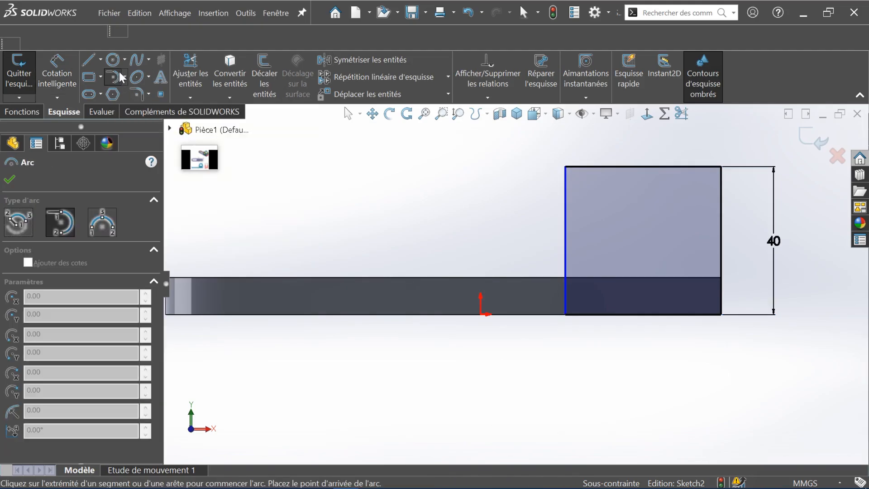
click(124, 77)
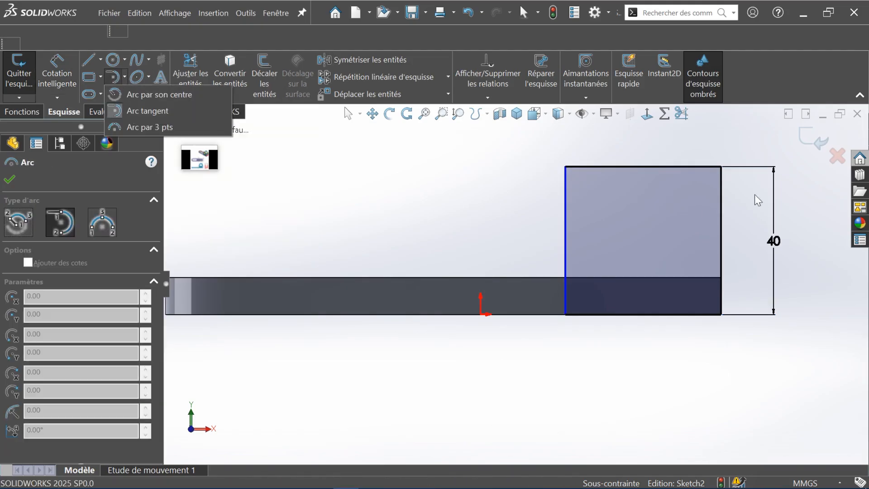
click(568, 171)
click(537, 192)
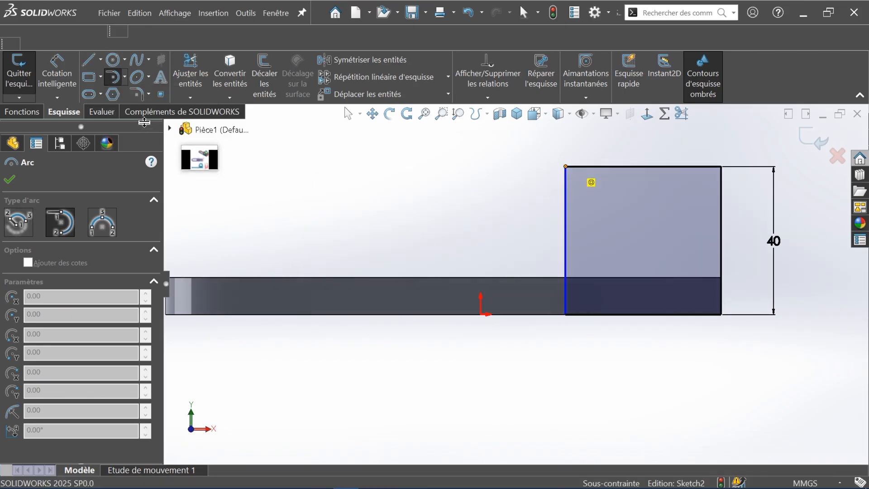
click(565, 167)
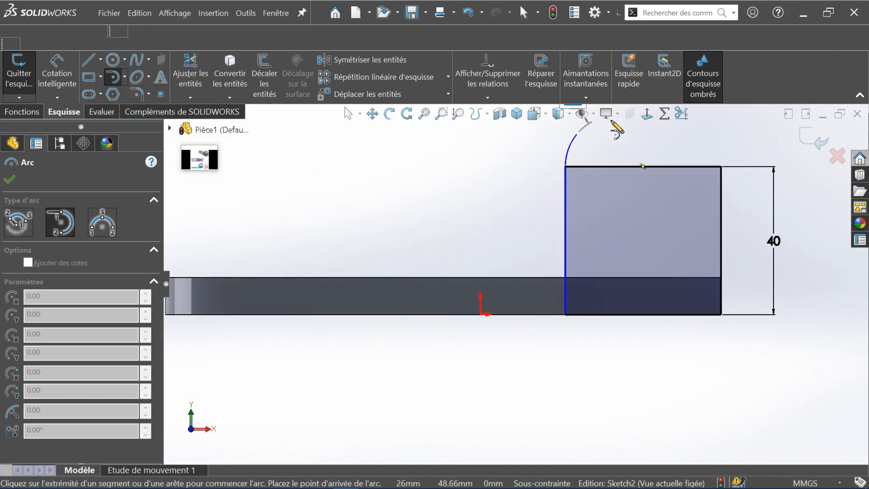
click(721, 166)
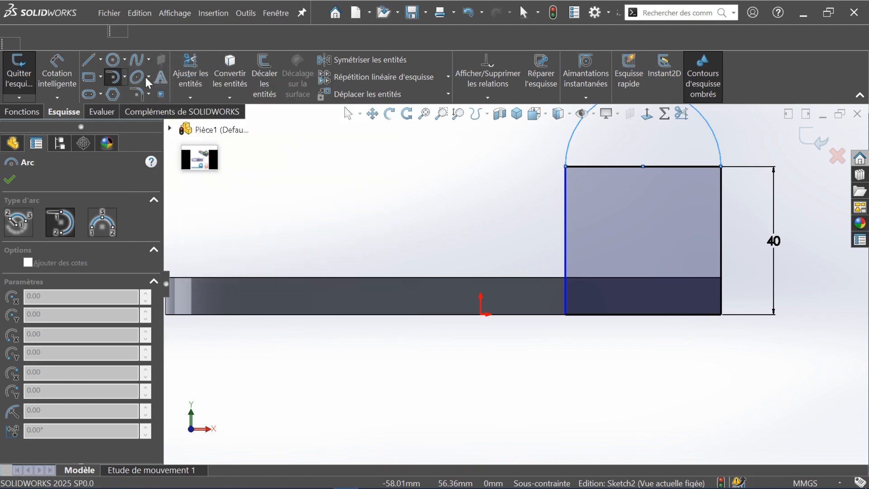
Step: Trim away the rectangle's top edge beneath the arc to leave one rounded lug outline
click(191, 75)
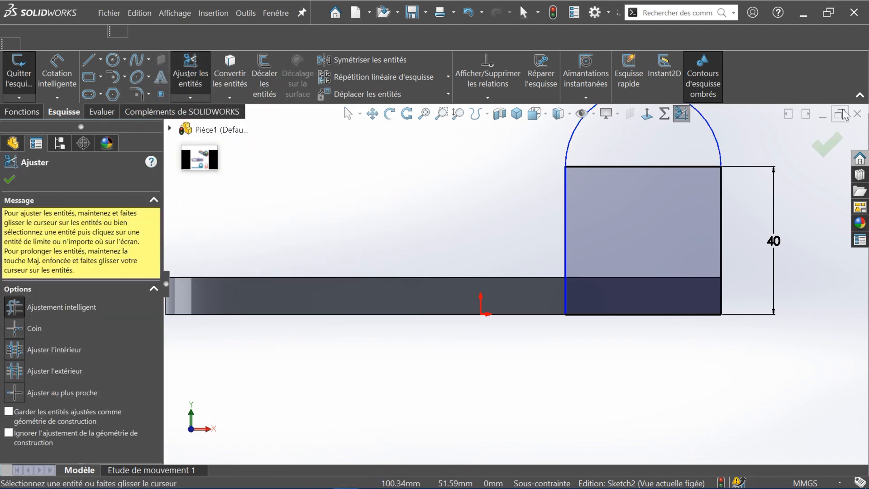
scroll(647, 178, up, 2)
scroll(673, 235, down, 1)
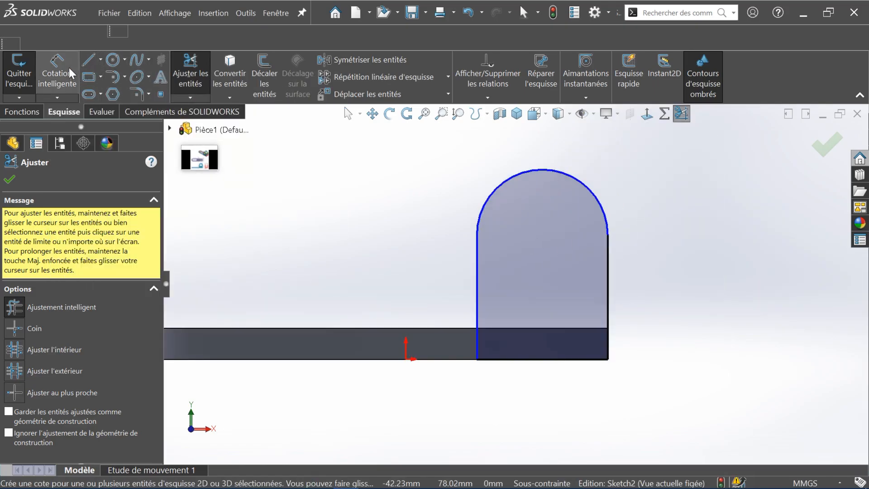
Step: Dimension the radius of the lug profile's upper arc as 25 mm
click(58, 75)
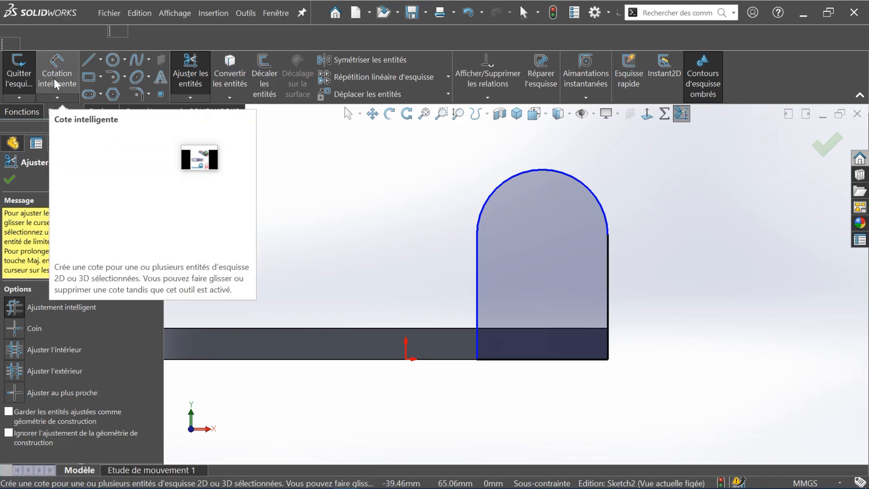
key(Escape)
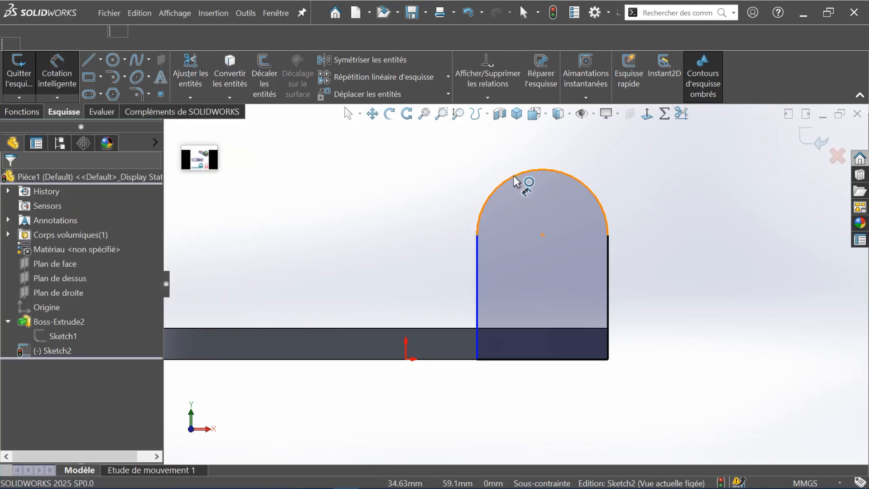
click(517, 178)
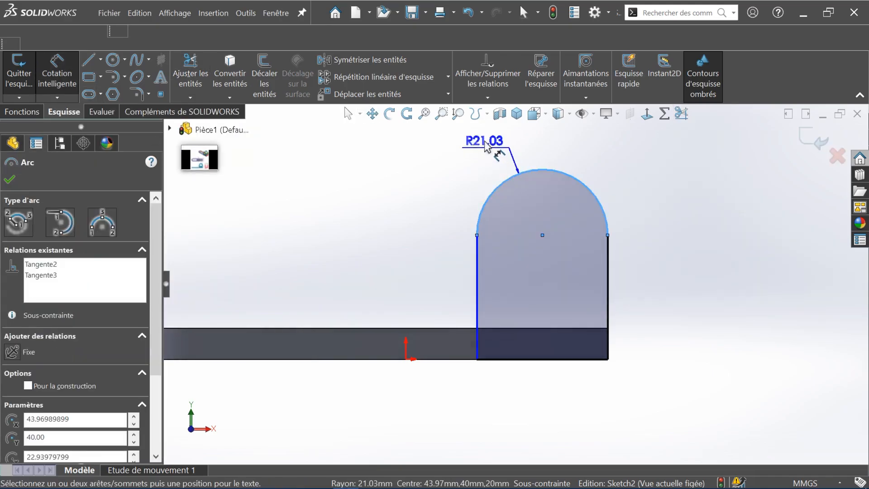
click(484, 145)
text(4)
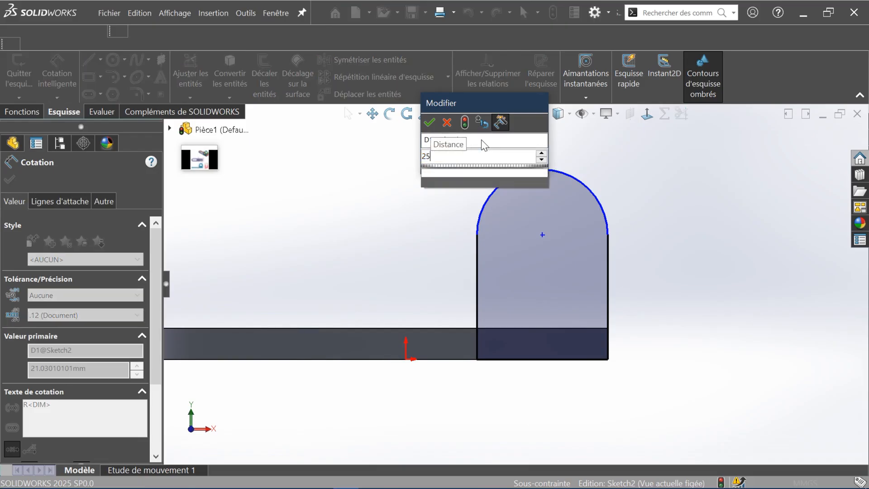
key(Escape)
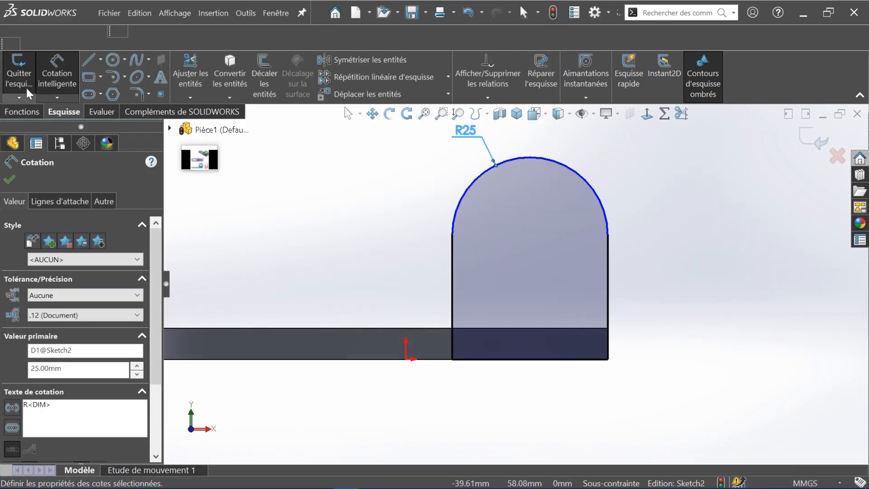
click(148, 59)
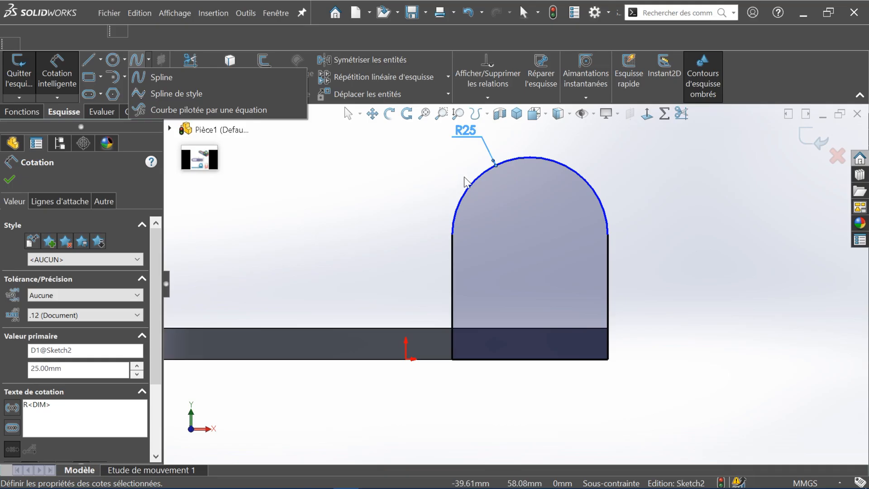
Step: Sketch a circle about 28 mm in diameter centred on the lug profile's arc centre, after checking the reference drawing
click(113, 59)
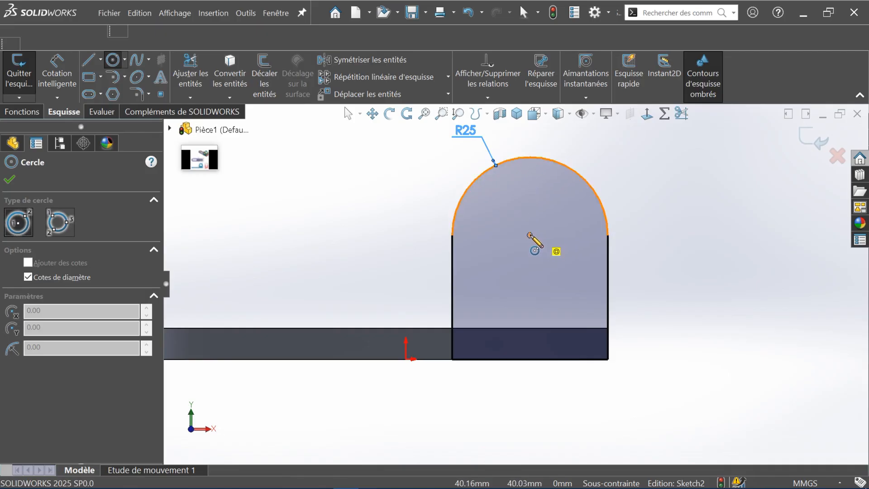
click(529, 234)
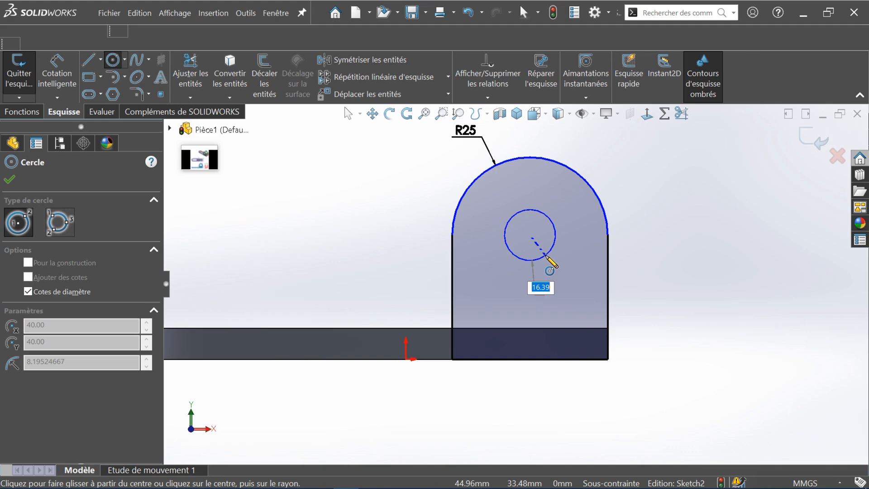
key(alt+Tab)
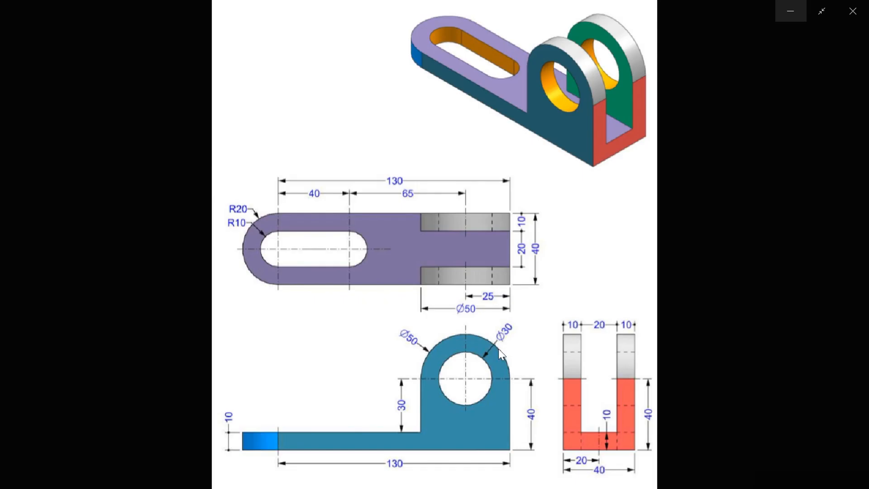
key(alt+Tab)
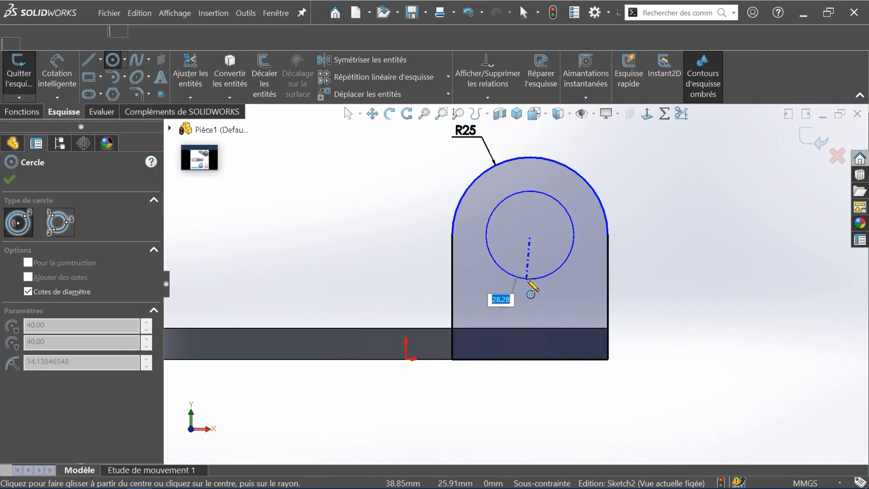
click(531, 280)
Step: Dimension the lug hole circle's diameter as 30 mm
click(54, 65)
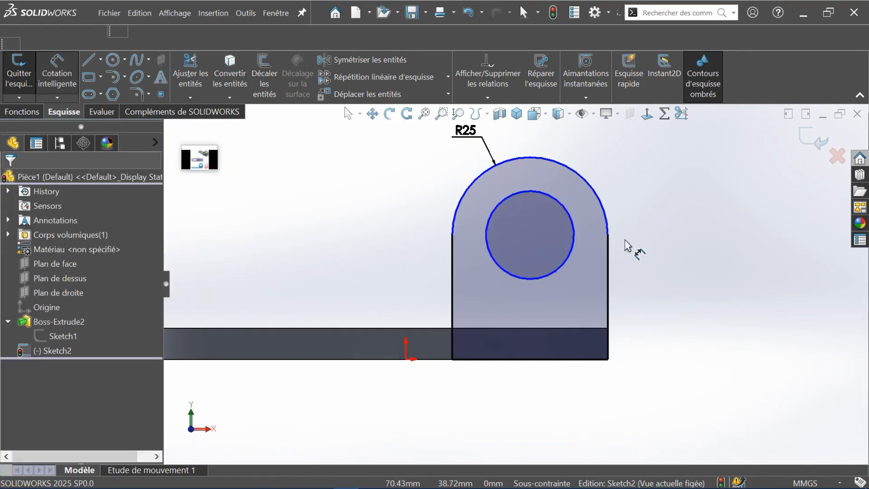
click(553, 273)
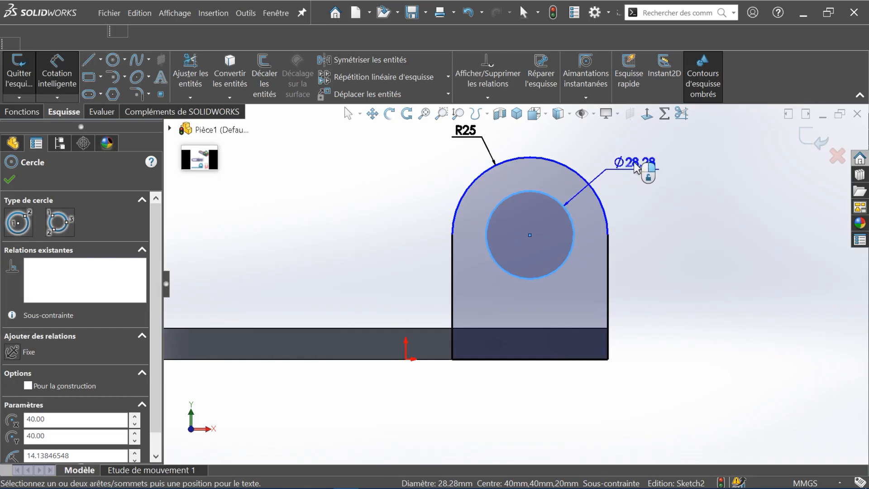
click(623, 172)
text(30)
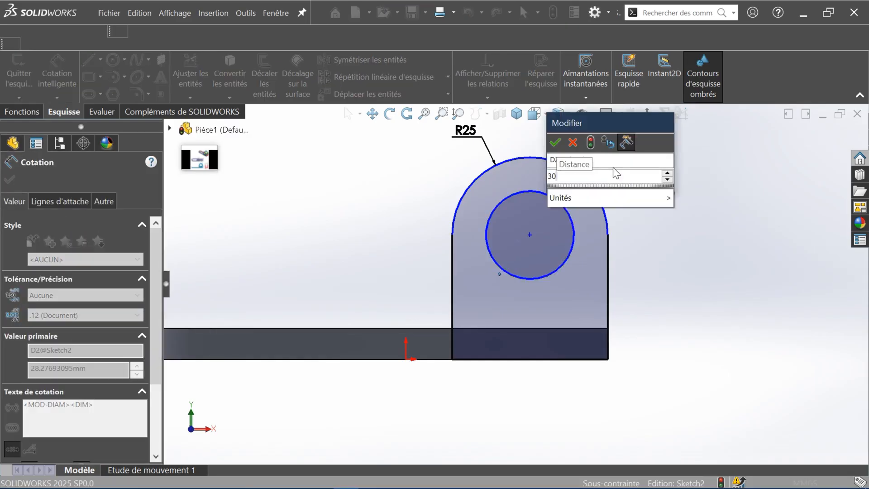
key(Return)
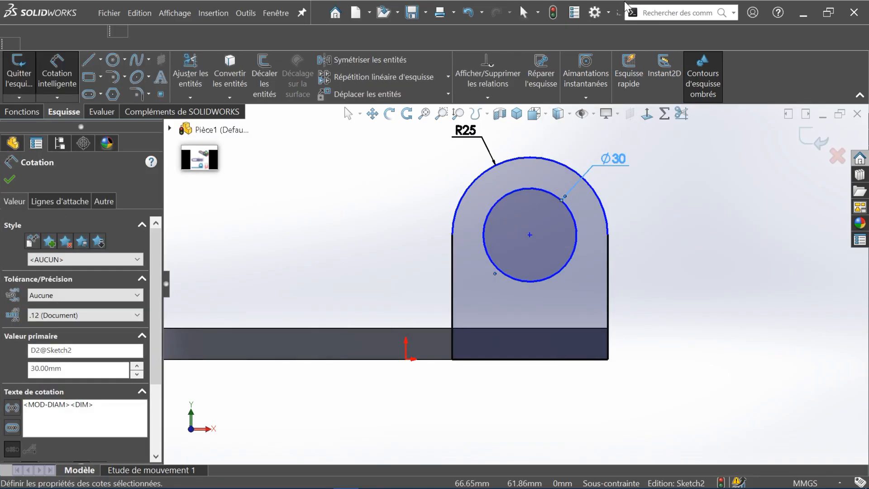
key(Escape)
Step: Display the lug arc's radius dimension as a diameter
click(478, 133)
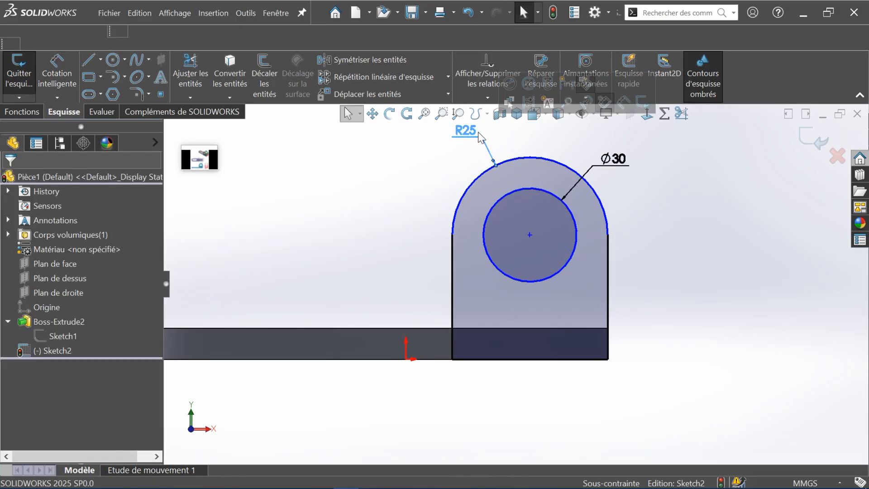
click(528, 83)
key(Escape)
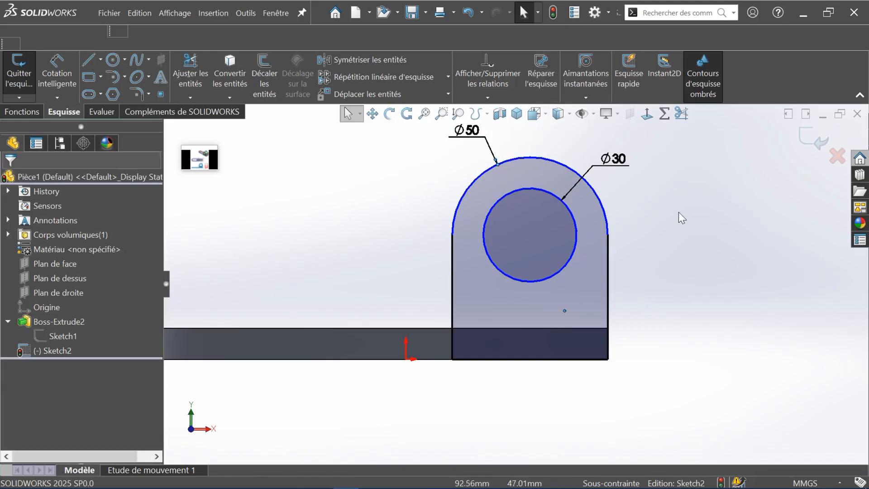
click(622, 165)
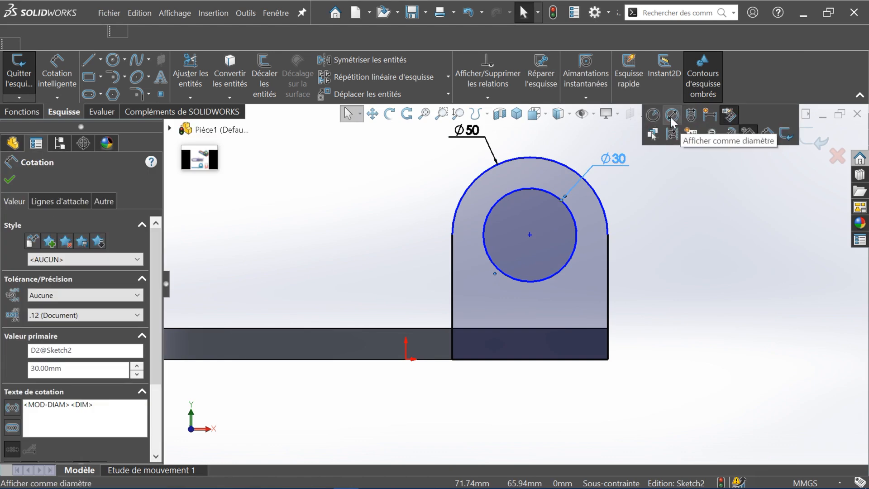
click(657, 279)
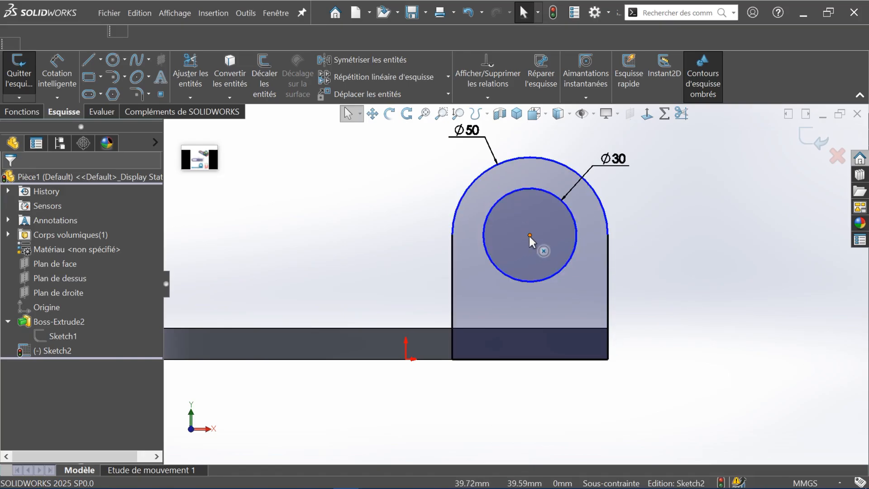
Step: Dimension the height of the hole's centre above the lug profile's bottom edge as 40 mm
click(57, 67)
click(585, 359)
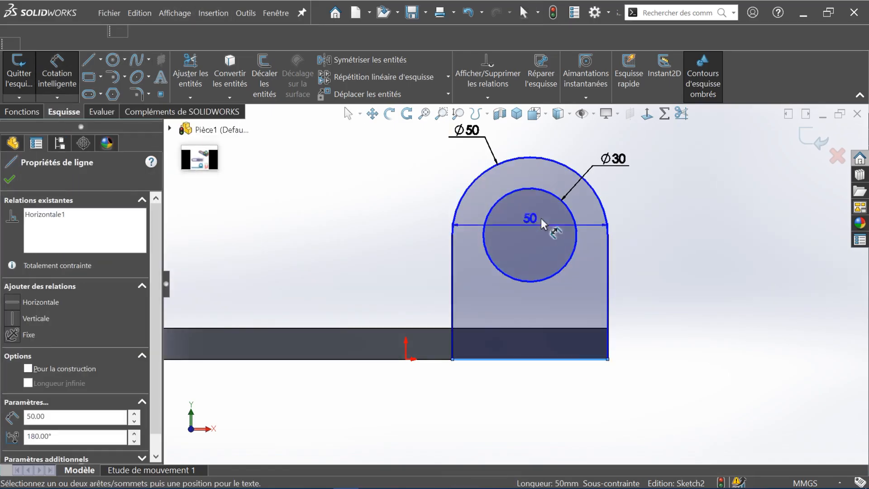
click(530, 235)
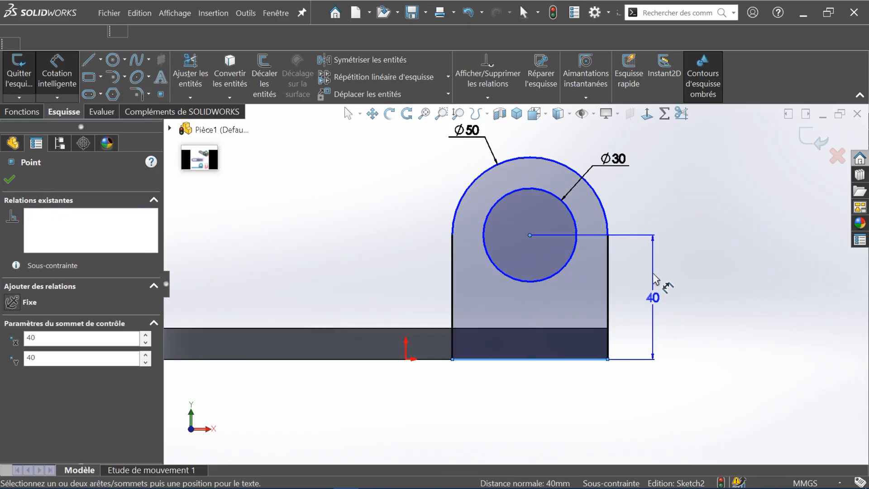
click(656, 279)
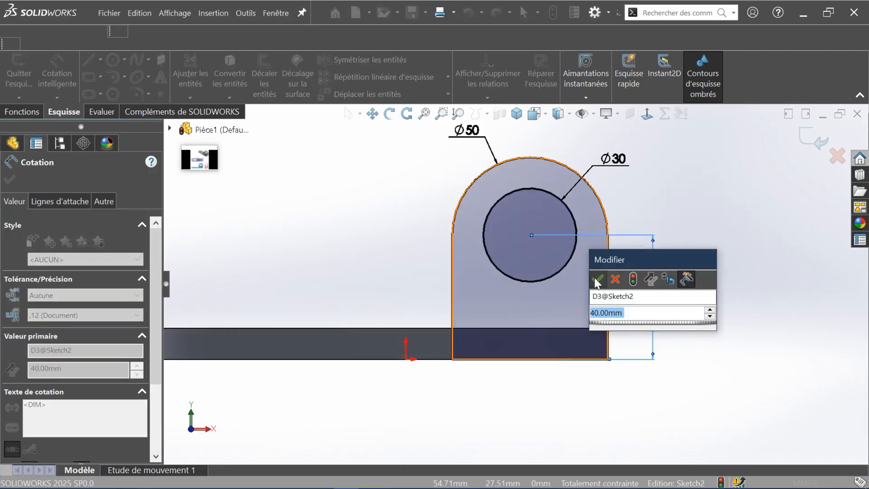
click(598, 280)
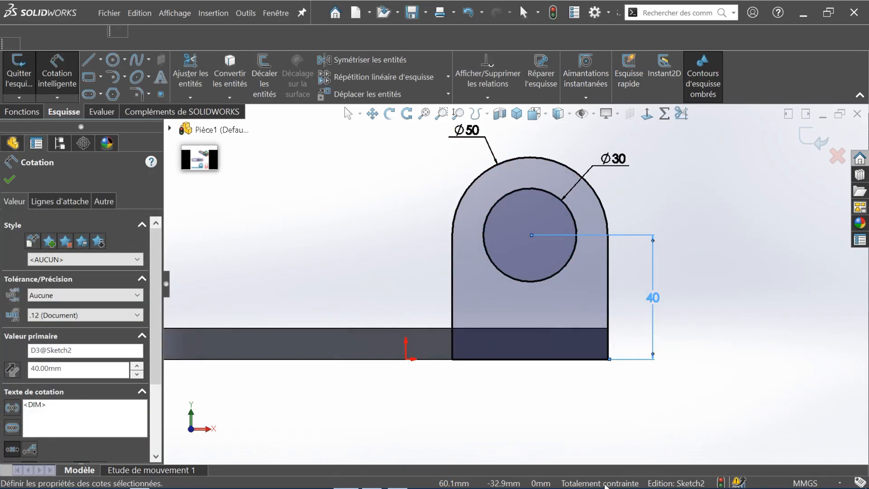
Step: Set up a blind boss extrusion of the lug profile with a depth of 10 mm
middle_drag(547, 390, 480, 414)
click(22, 111)
click(28, 72)
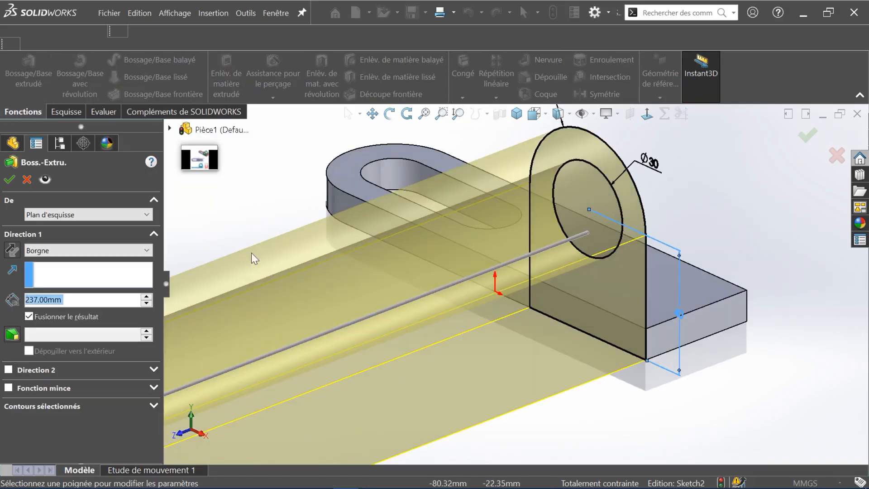
text(10)
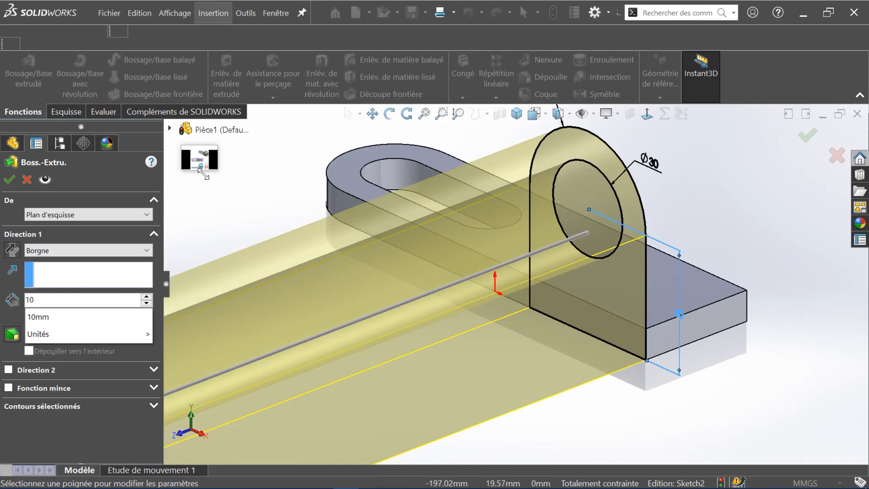
key(Return)
click(202, 158)
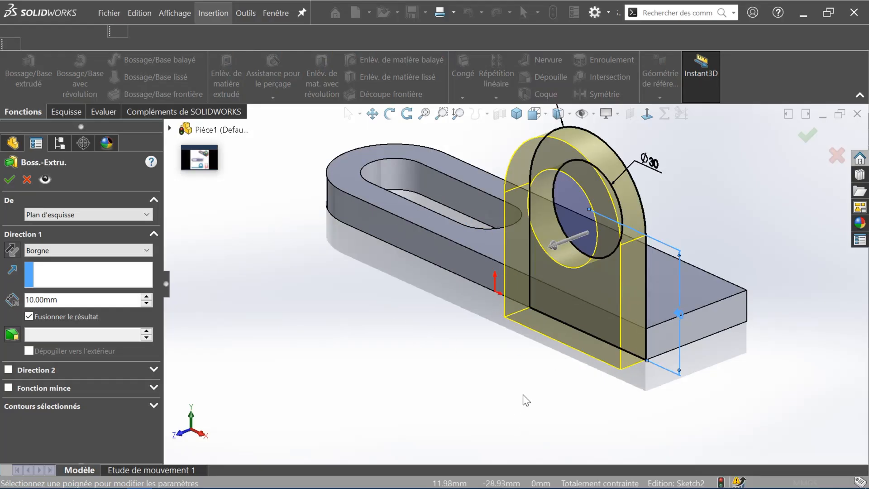
Step: Reverse the extrusion direction so the lug builds inward over the base plate
mouse_move(524, 400)
middle_down()
mouse_move(474, 363)
mouse_move(485, 310)
middle_up()
middle_drag(427, 339, 390, 324)
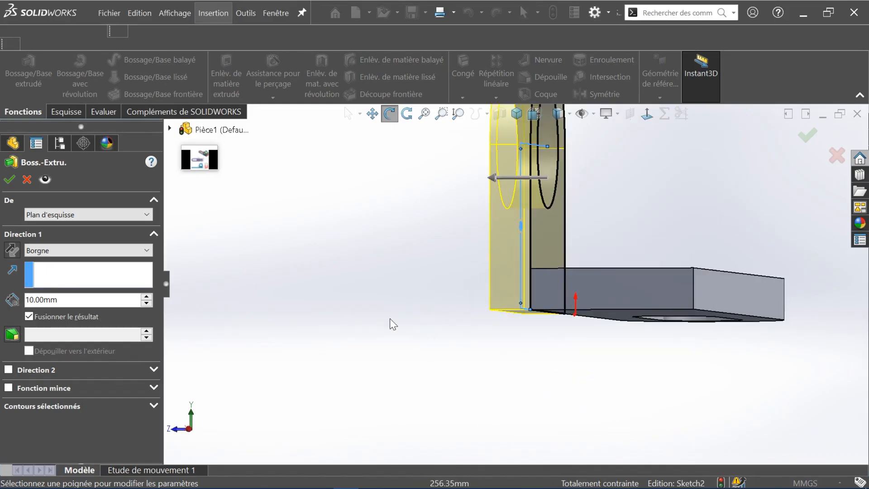
click(14, 256)
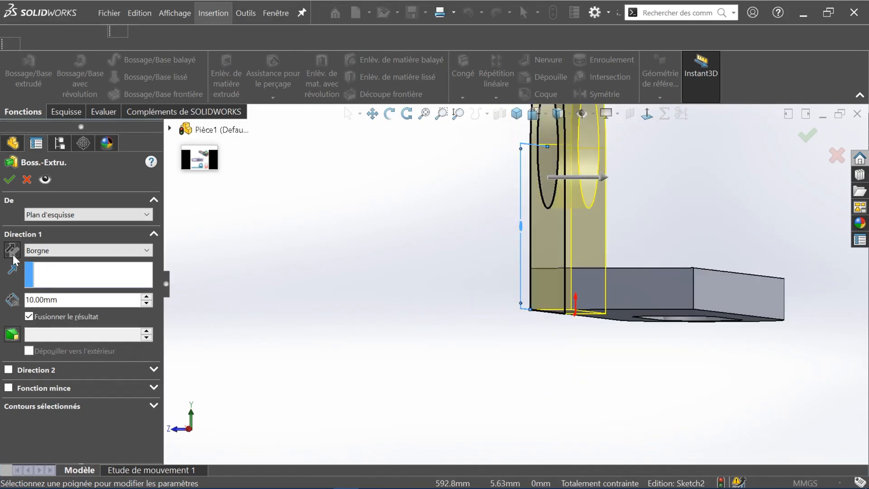
middle_drag(266, 274, 382, 276)
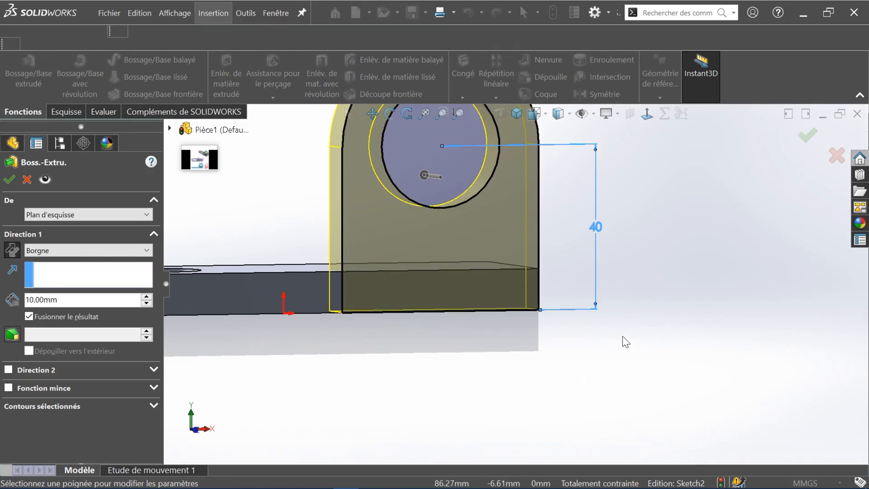
scroll(623, 336, up, 3)
middle_drag(626, 345, 605, 386)
middle_drag(631, 322, 616, 316)
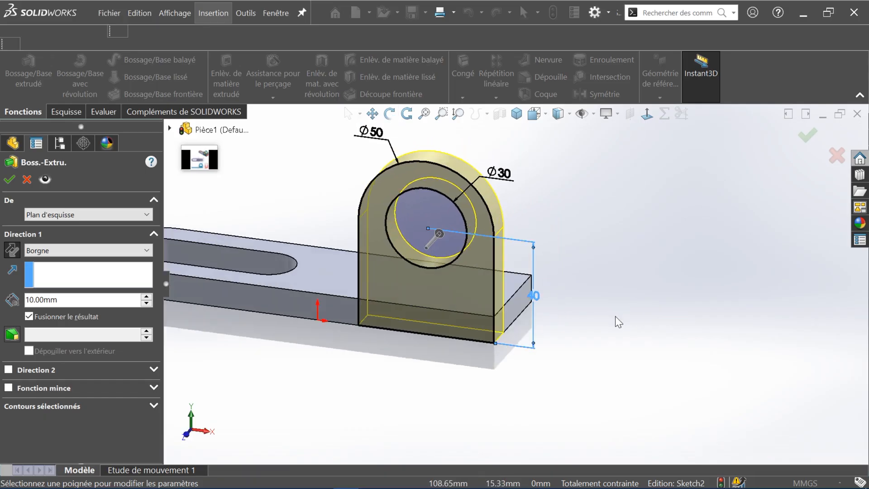
scroll(604, 292, up, 2)
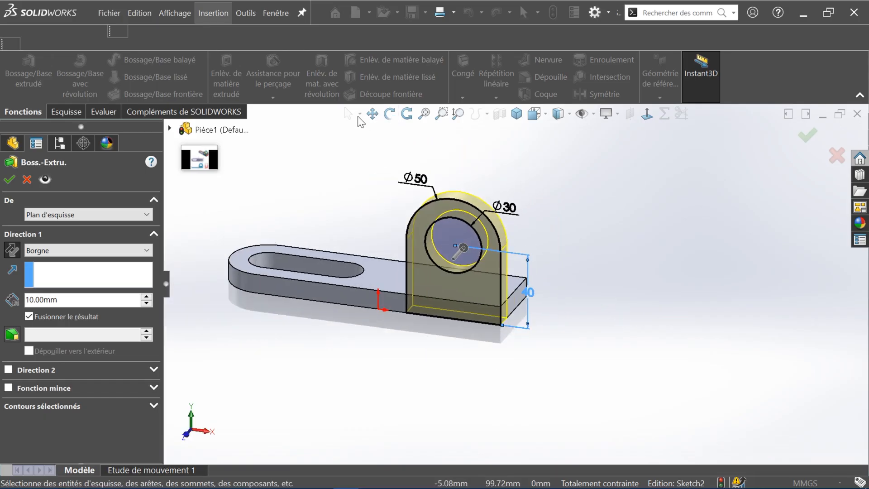
click(373, 113)
drag(389, 231, 438, 200)
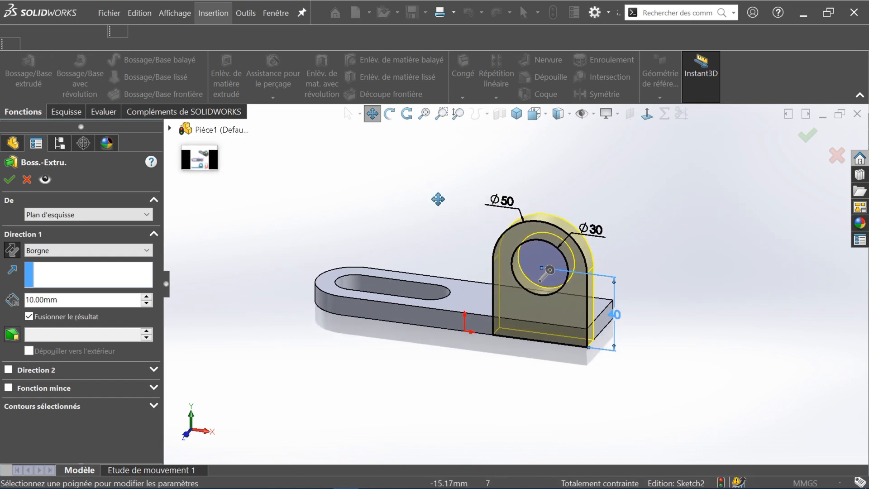
click(373, 113)
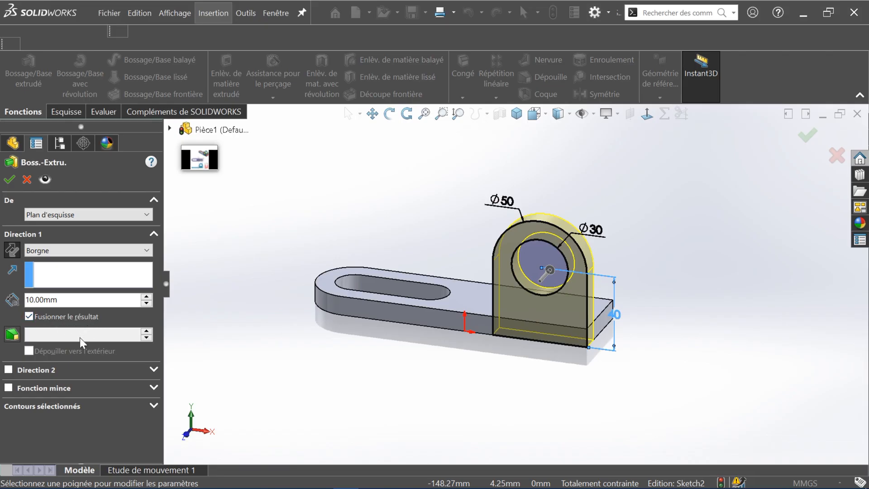
Step: Disable merging of the result and complete the lug extrusion as a body separate from the base plate
click(10, 389)
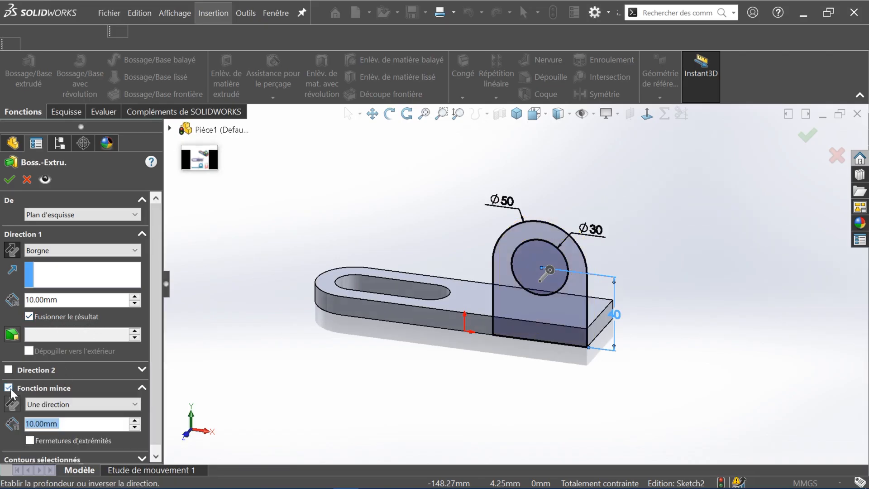
click(10, 389)
click(30, 317)
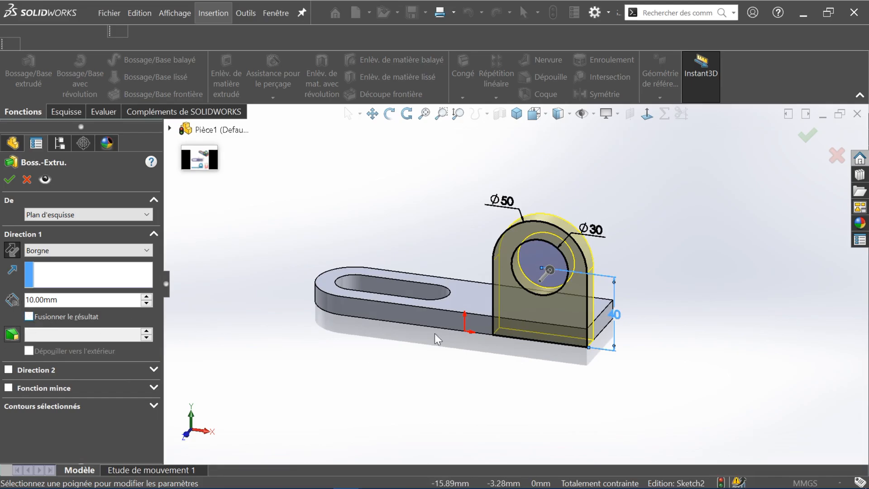
scroll(571, 333, down, 4)
middle_drag(605, 359, 549, 325)
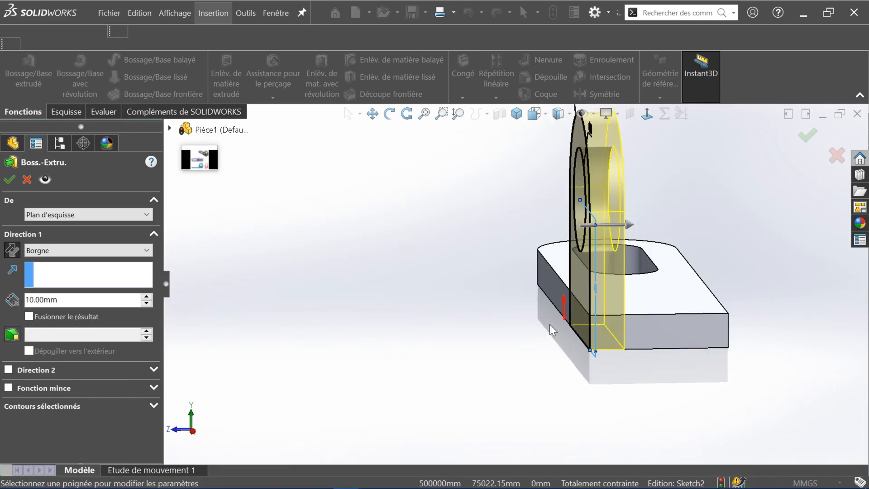
click(808, 135)
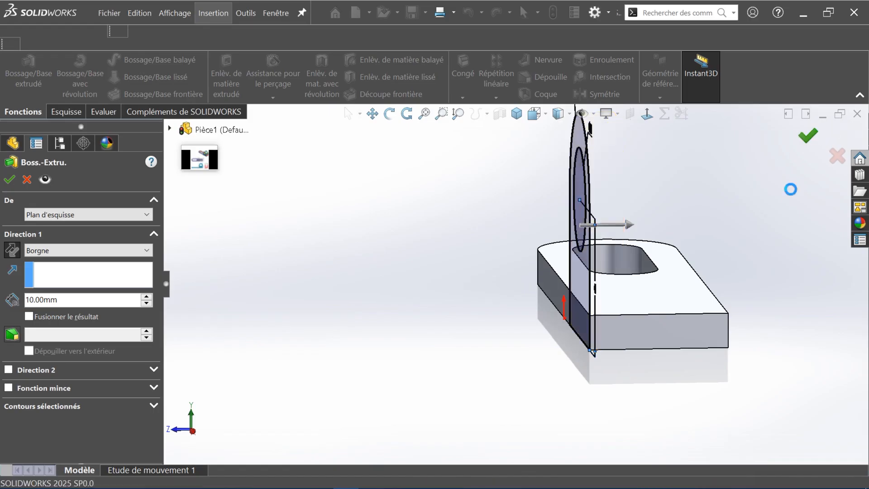
Step: Examine the show/hide settings for tree items in the FeatureManager options, opened from the solid bodies folder, and close the options
mouse_move(569, 351)
middle_down()
mouse_move(729, 316)
mouse_move(766, 382)
mouse_move(557, 408)
mouse_move(536, 356)
mouse_move(561, 343)
middle_up()
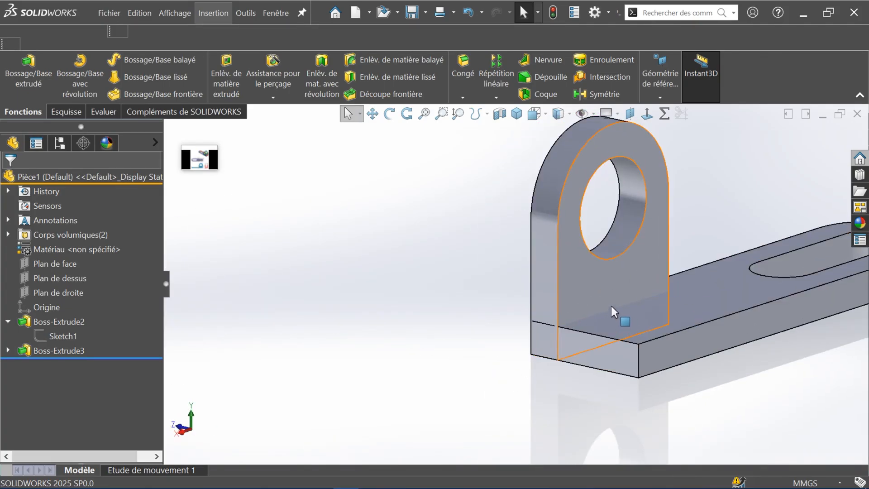
click(590, 346)
click(422, 390)
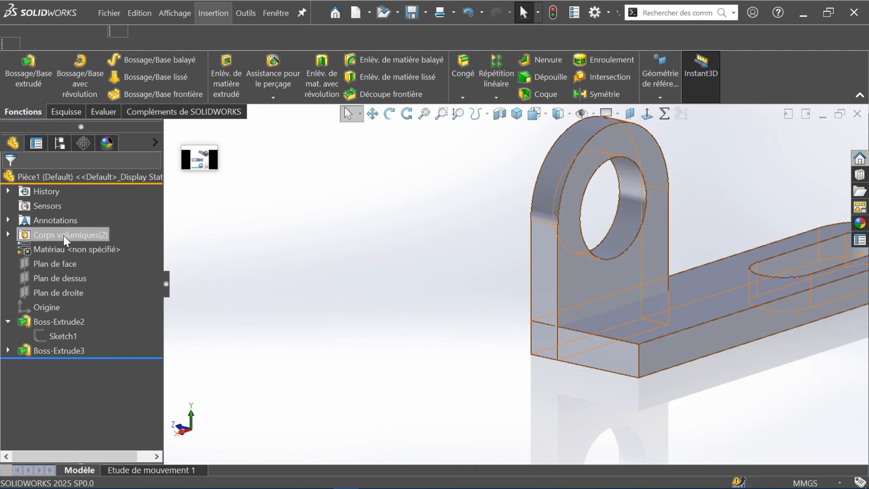
right_click(105, 235)
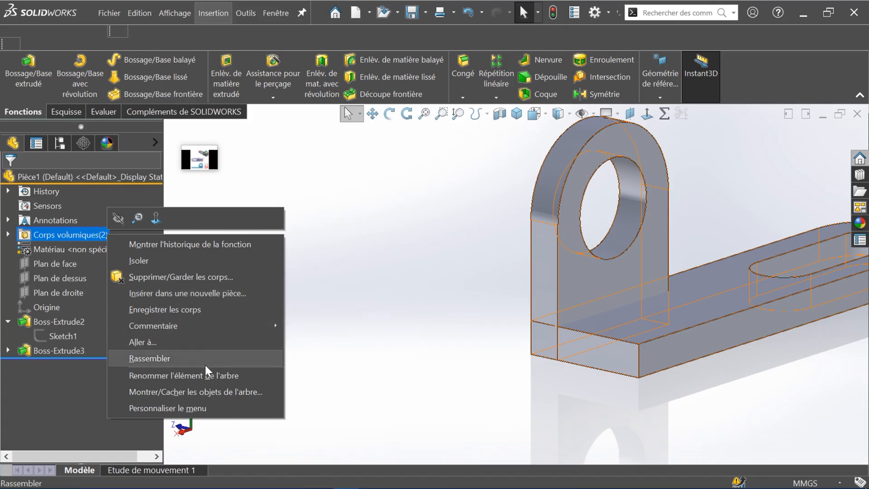
click(227, 392)
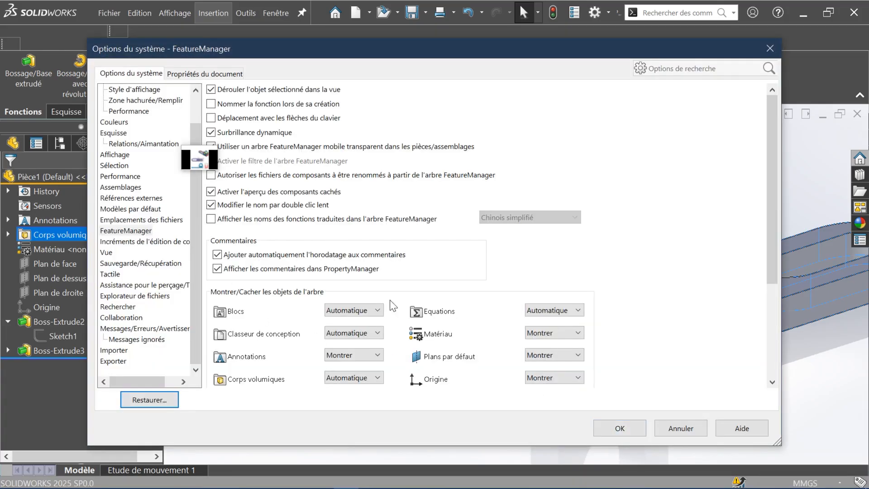
scroll(632, 238, down, 5)
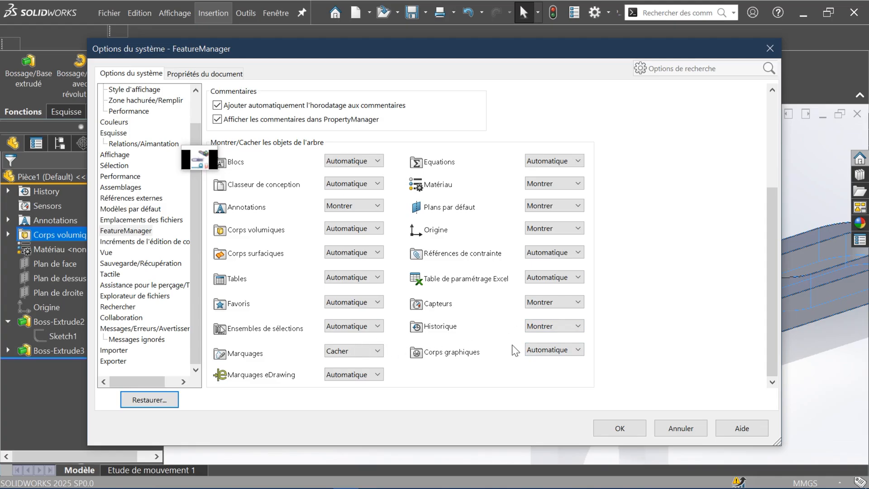
click(567, 346)
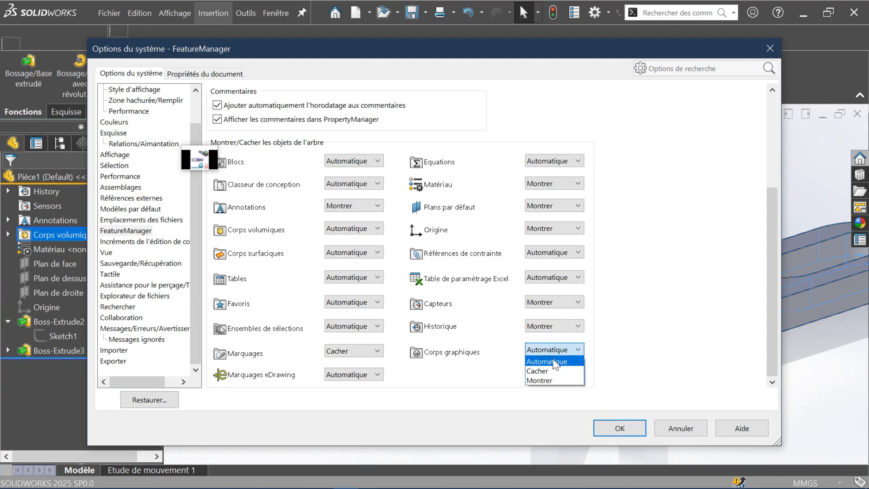
click(620, 424)
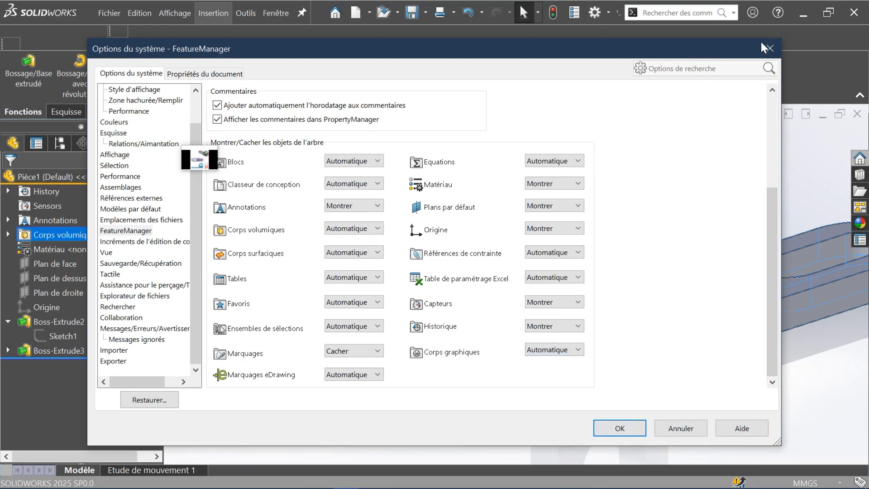
click(765, 46)
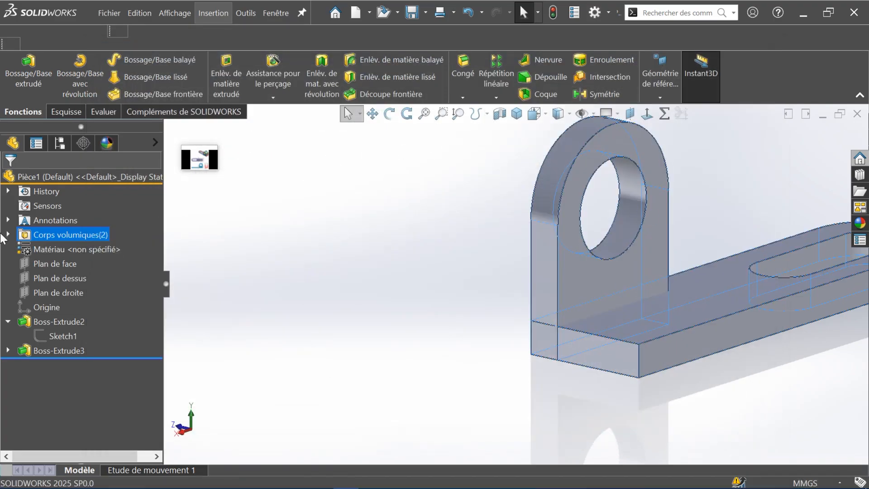
Step: Expand the solid bodies folder and highlight the base plate body and the lug body in turn
click(6, 236)
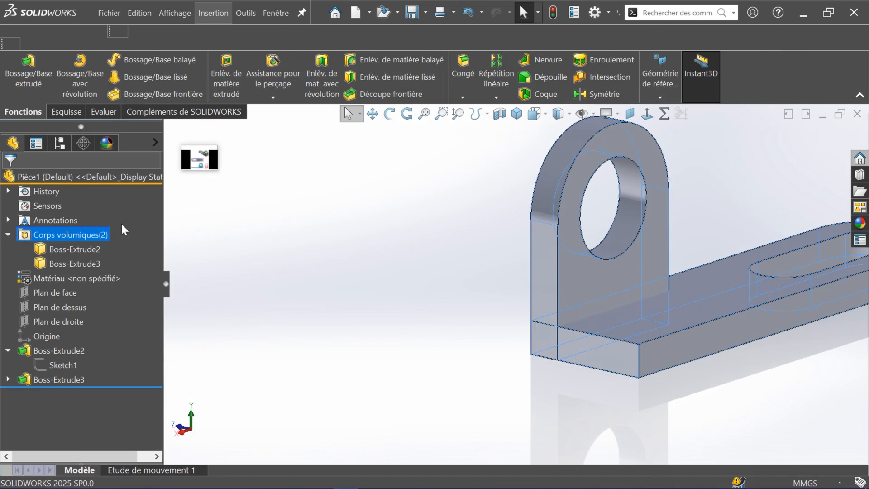
click(93, 247)
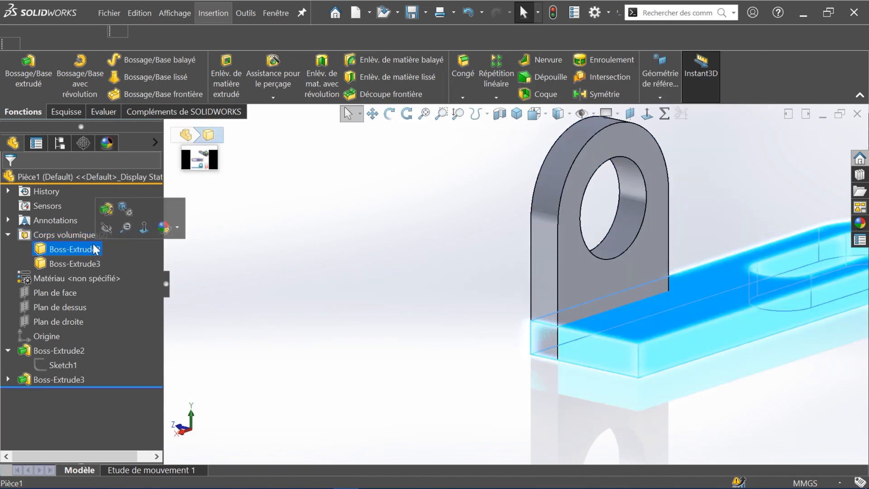
click(81, 265)
mouse_move(549, 380)
middle_down()
mouse_move(549, 366)
mouse_move(651, 355)
mouse_move(562, 380)
middle_up()
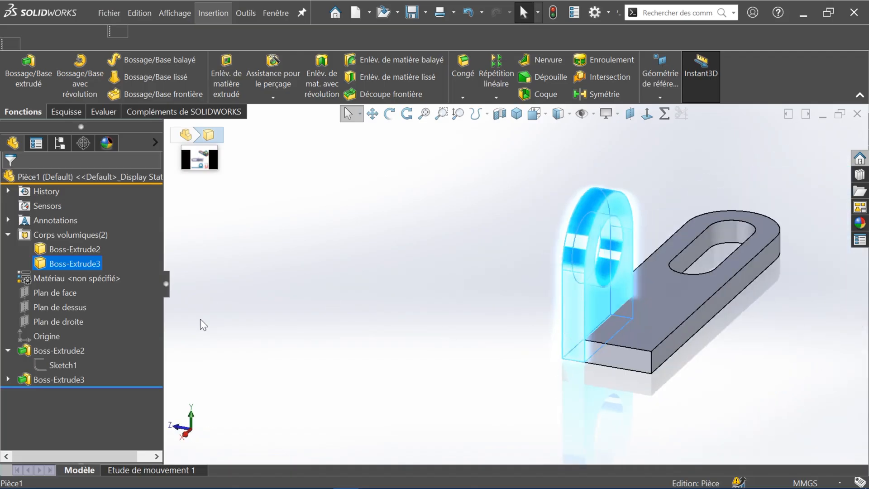
click(273, 301)
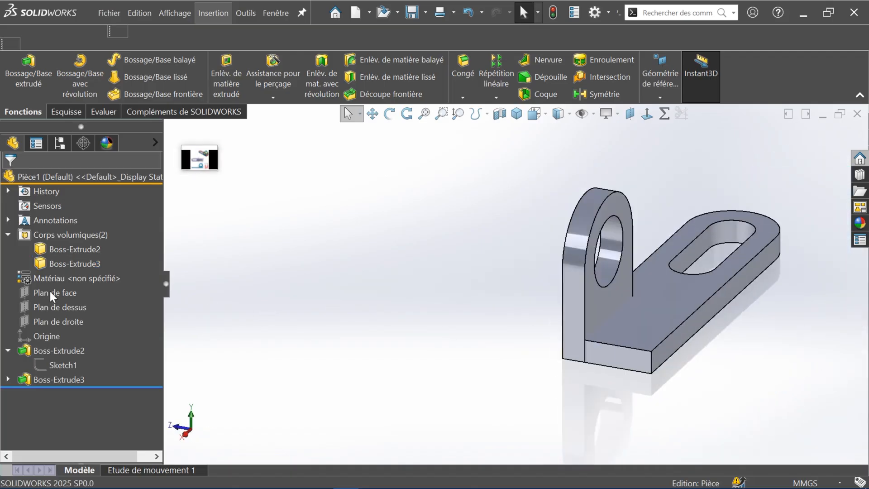
Step: Edit the first lug's extrusion so that its result merges with the base plate
click(76, 377)
click(91, 339)
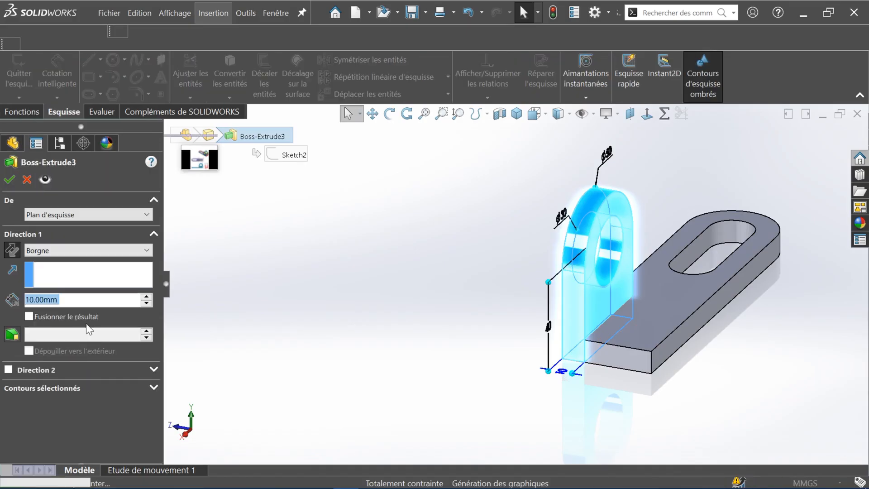
click(29, 315)
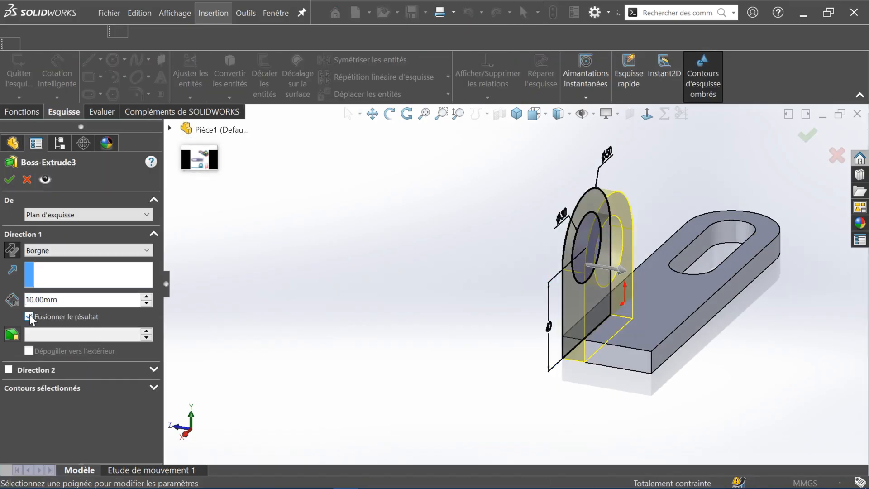
click(9, 179)
Step: Examine the solid bodies folder's contents after the merge, highlight the body it holds, and collapse the folder
middle_drag(271, 287, 683, 295)
scroll(683, 294, down, 1)
click(9, 236)
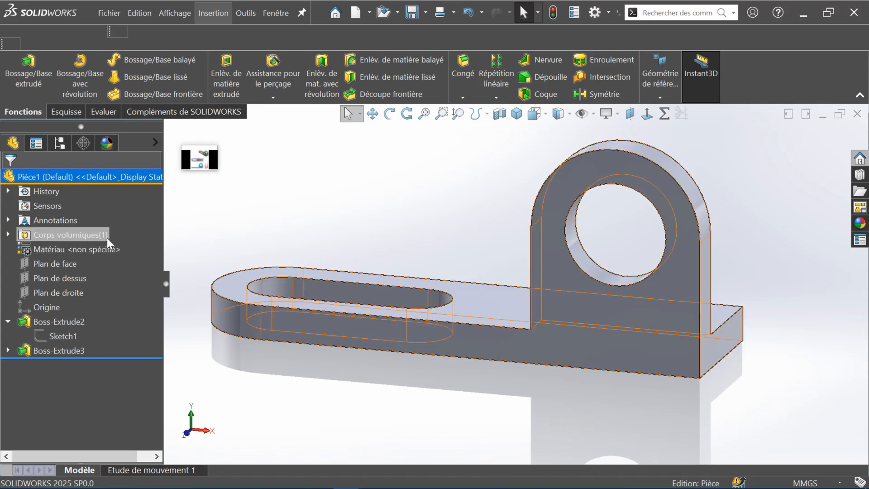
click(8, 235)
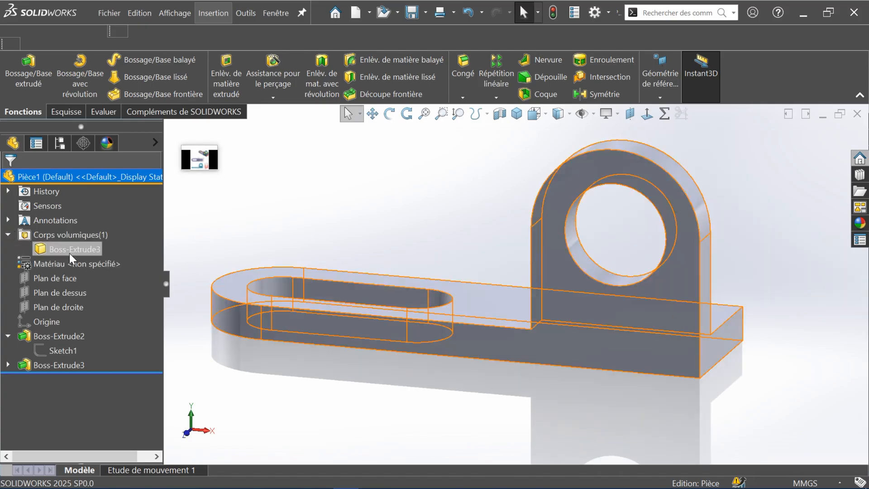
click(72, 249)
click(377, 212)
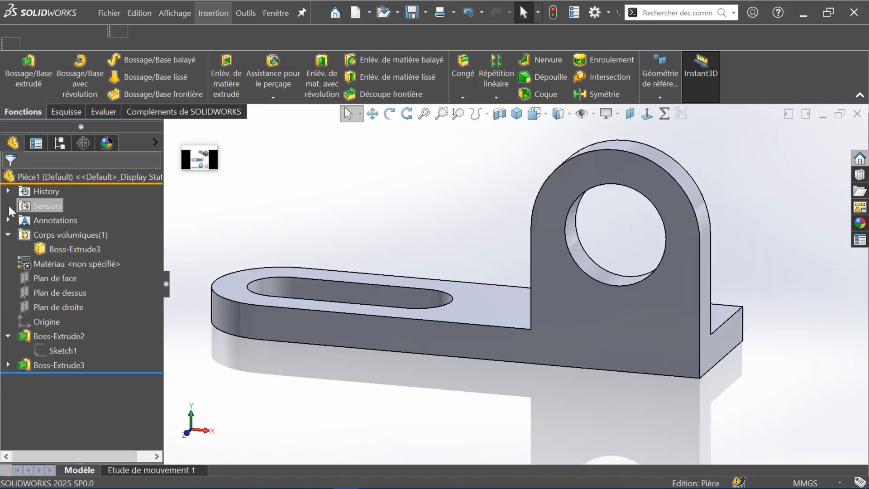
click(8, 234)
middle_drag(281, 301, 317, 341)
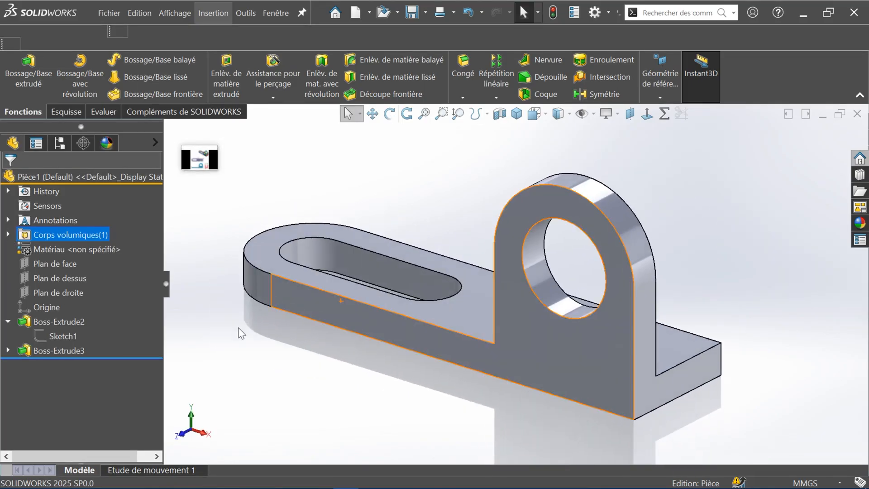
Step: Reopen the first lug's extrusion to review its merge result option and accept it with merging enabled
click(45, 352)
click(58, 321)
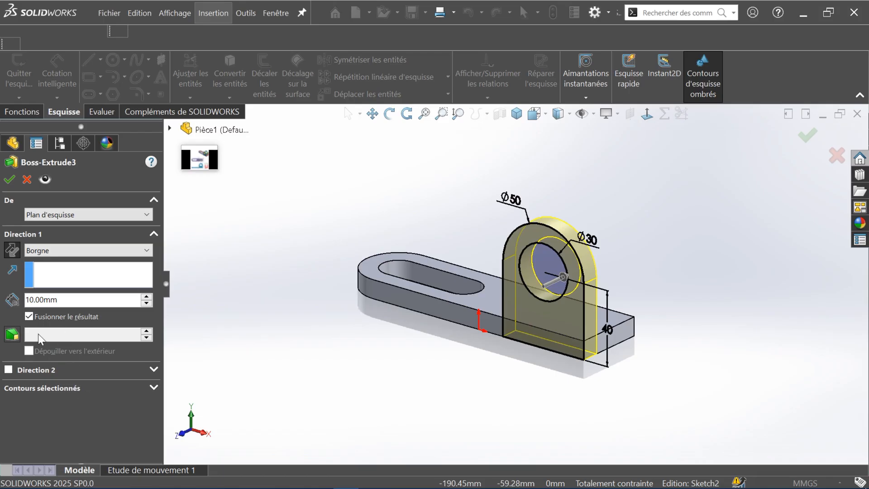
click(29, 317)
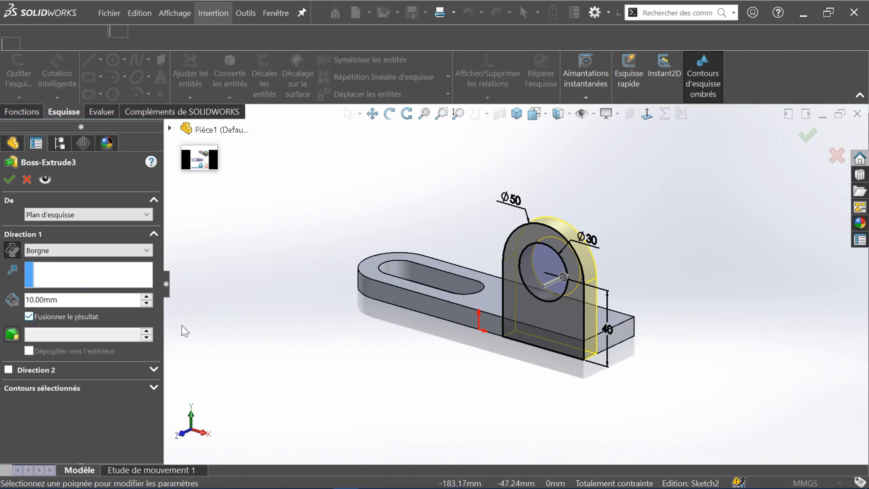
key(Return)
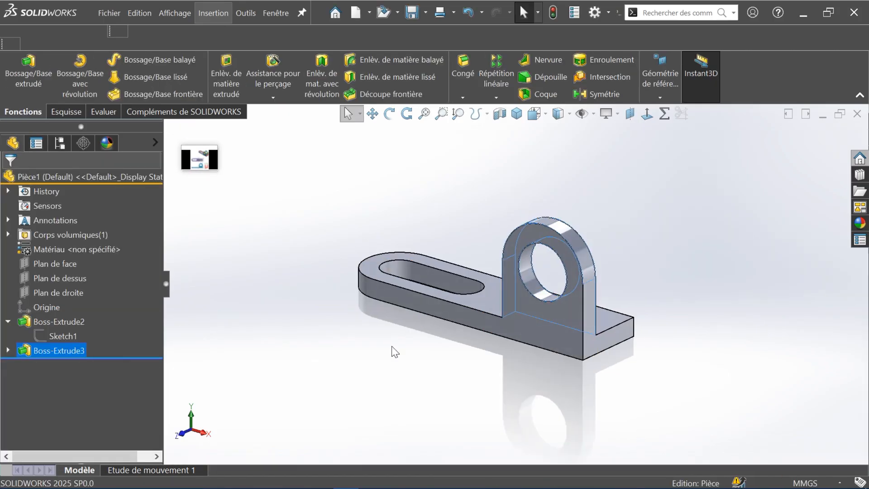
Step: Start a sketch on the base plate's long side face opposite the first lug
middle_drag(382, 366, 500, 326)
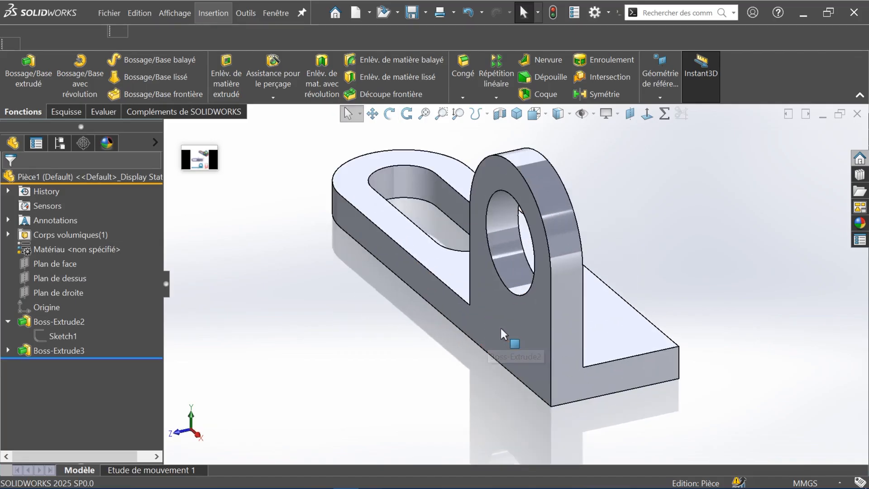
scroll(501, 326, down, 3)
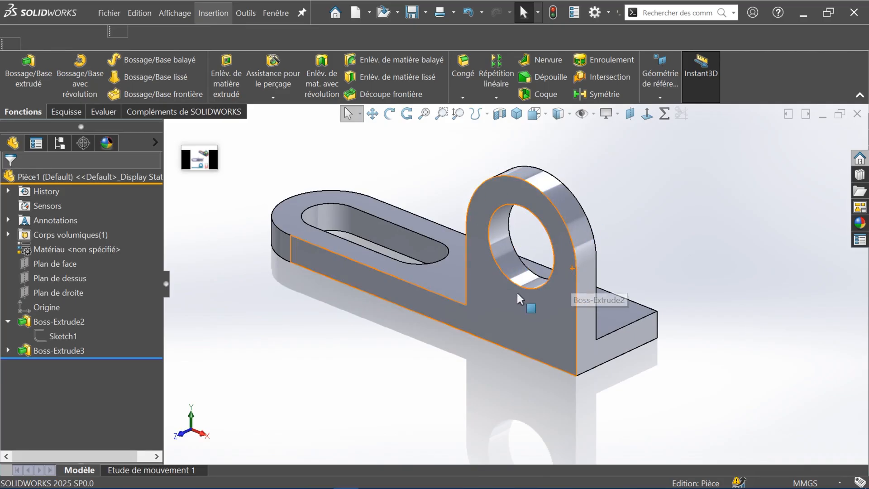
click(7, 321)
middle_drag(661, 327, 743, 244)
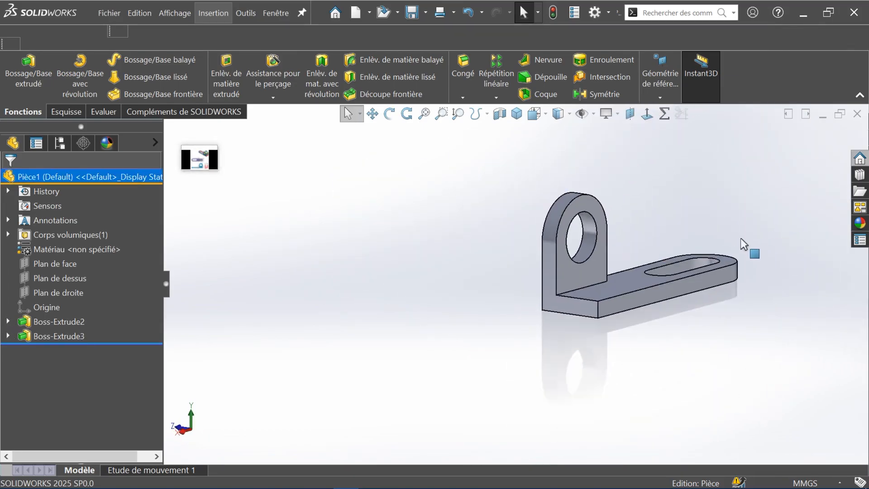
scroll(720, 272, down, 5)
middle_drag(549, 355, 551, 330)
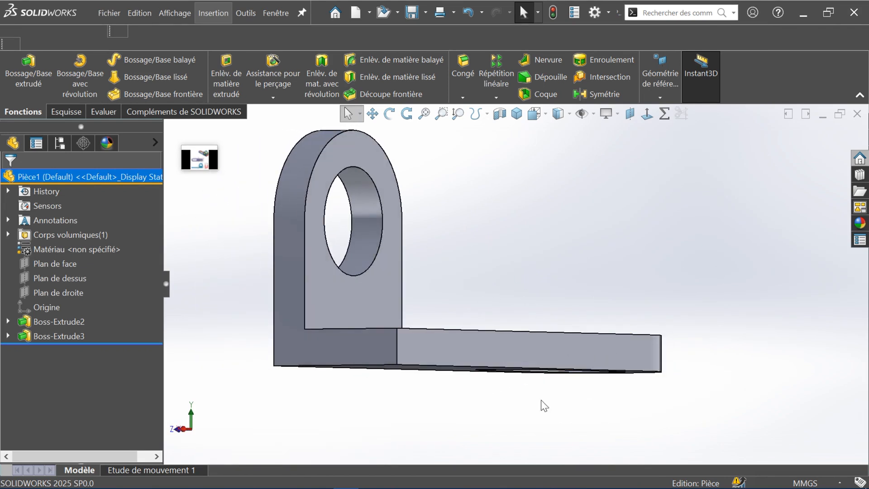
click(437, 348)
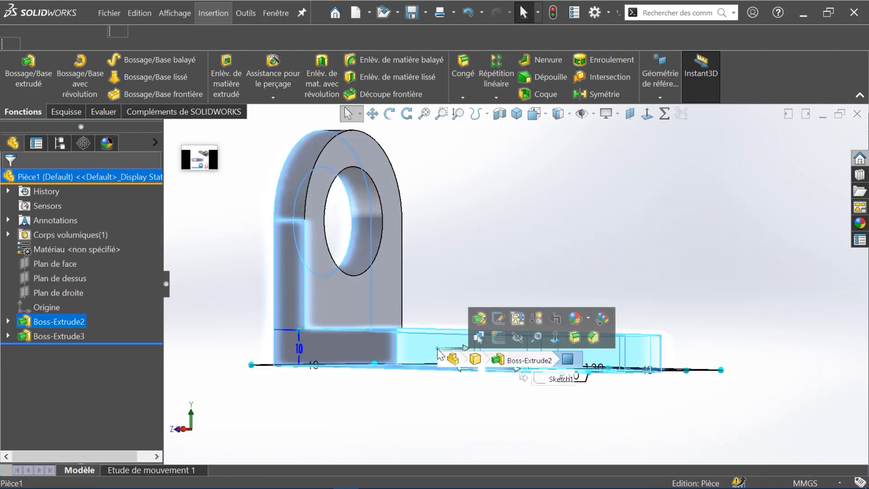
click(498, 339)
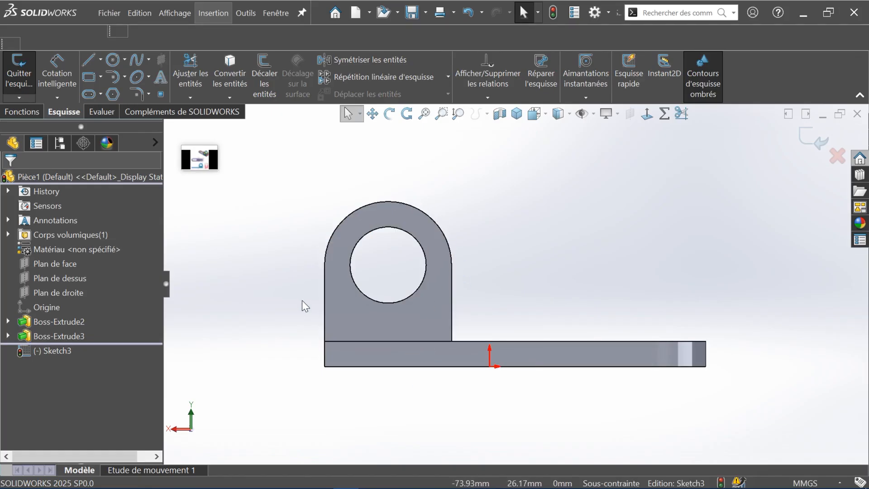
Step: Convert the first lug's inner face outline and its hole edge into entities of the new sketch
click(343, 322)
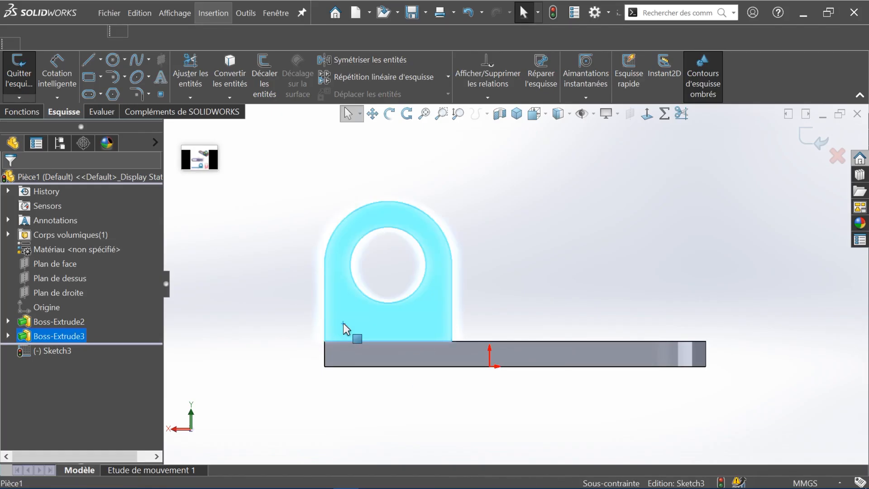
click(232, 59)
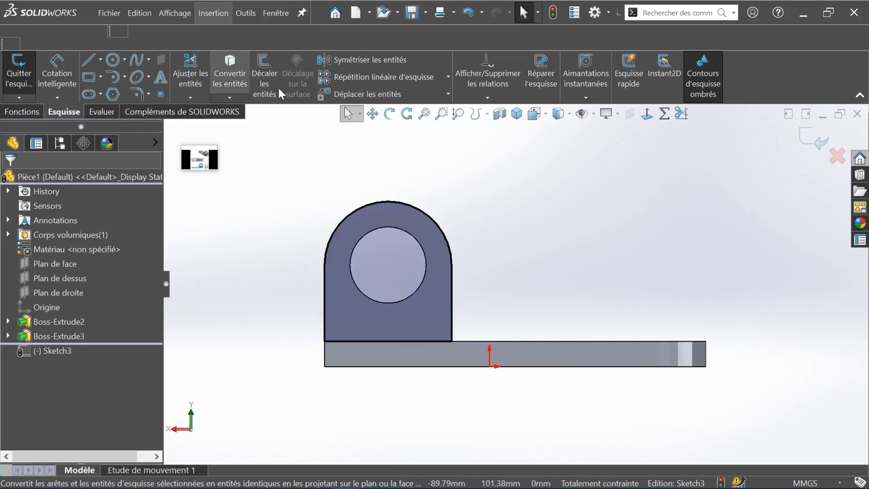
click(423, 251)
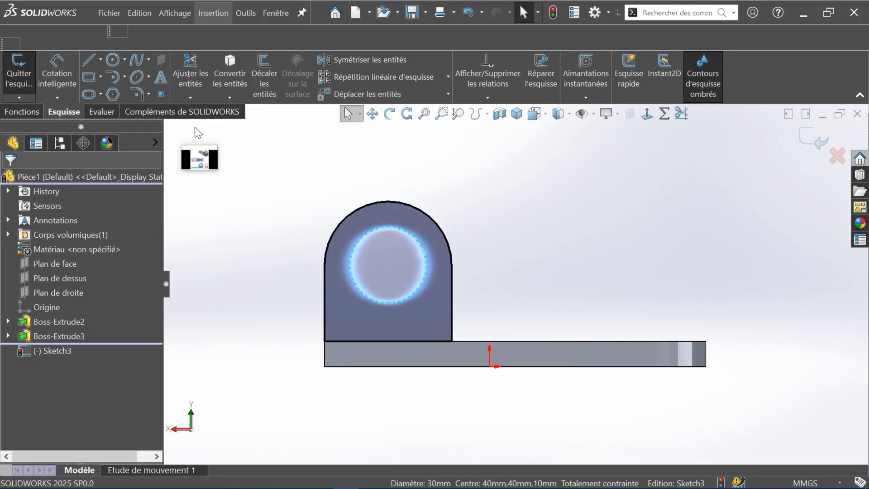
click(238, 62)
Step: Set up a blind 10 mm boss extrusion of the converted lug profile and reverse its direction toward the first lug
middle_drag(501, 224, 520, 253)
click(31, 112)
click(31, 76)
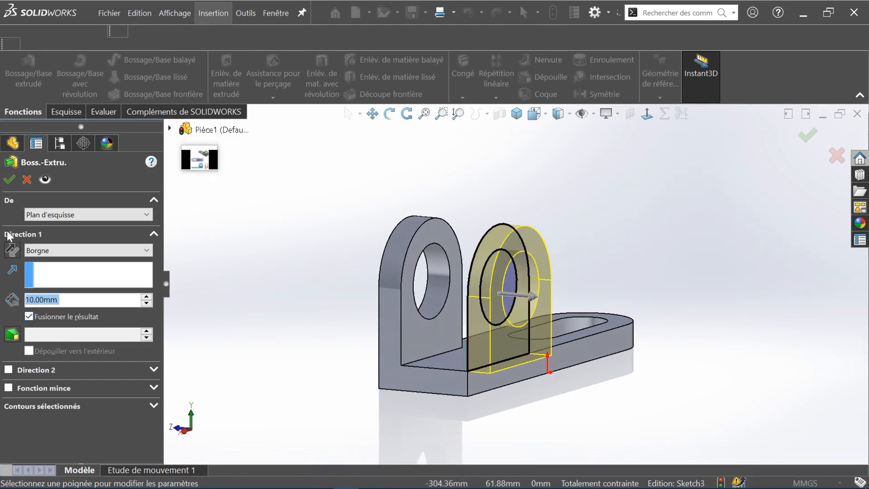
click(12, 250)
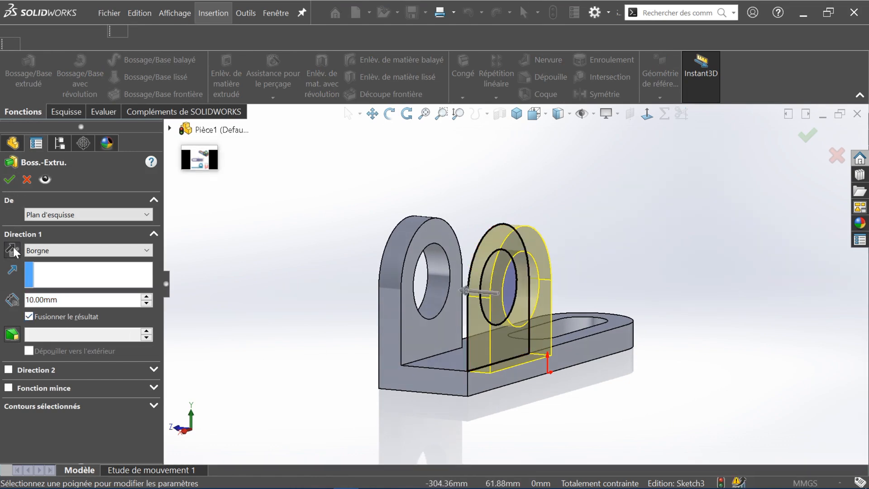
Step: Try the second lug's extrusion as a one-direction thin feature, limited to the lug's outer outline contour
click(22, 384)
drag(156, 343, 160, 378)
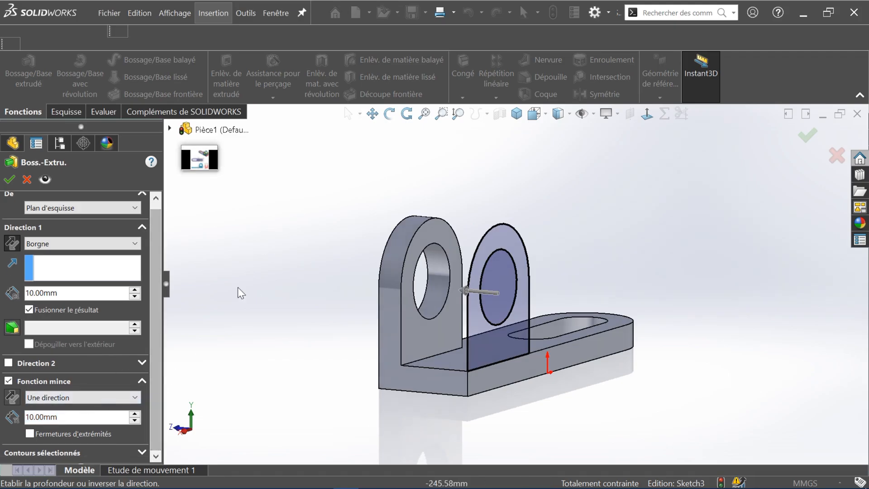
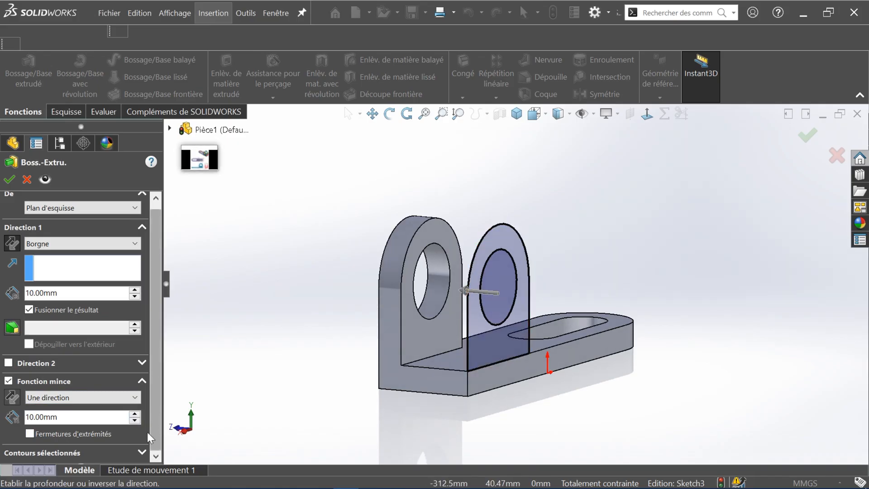
click(120, 451)
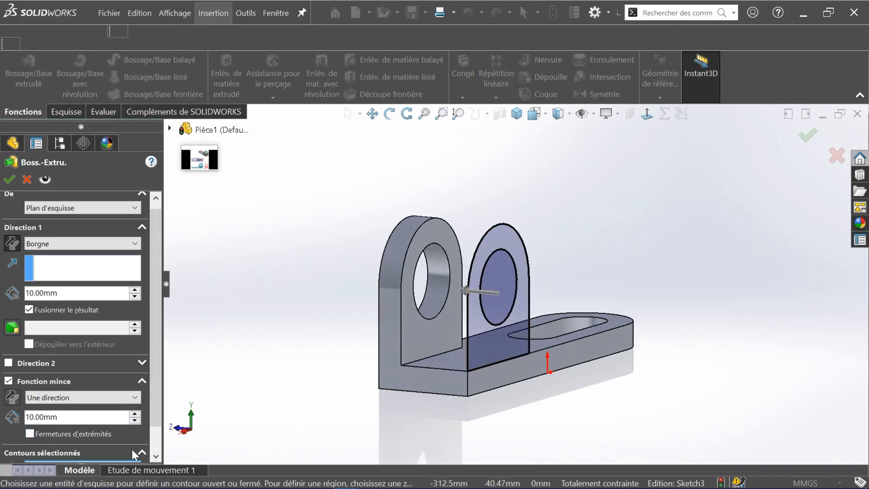
click(481, 261)
middle_drag(475, 265, 534, 345)
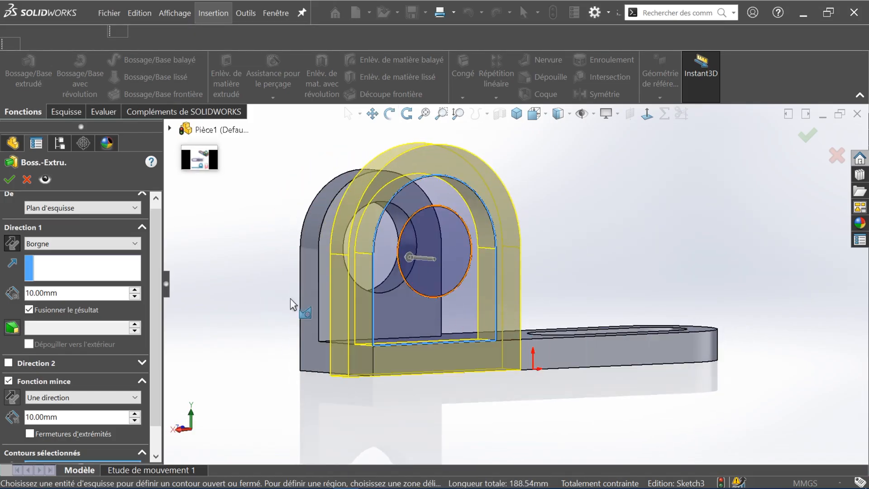
Step: Set the second lug's thin feature wall thickness to 2 mm
click(135, 413)
click(135, 414)
click(135, 421)
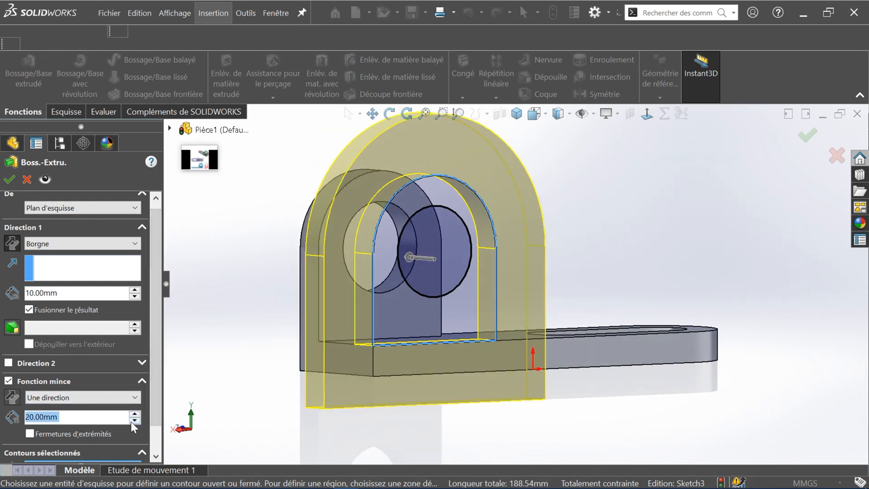
text(2)
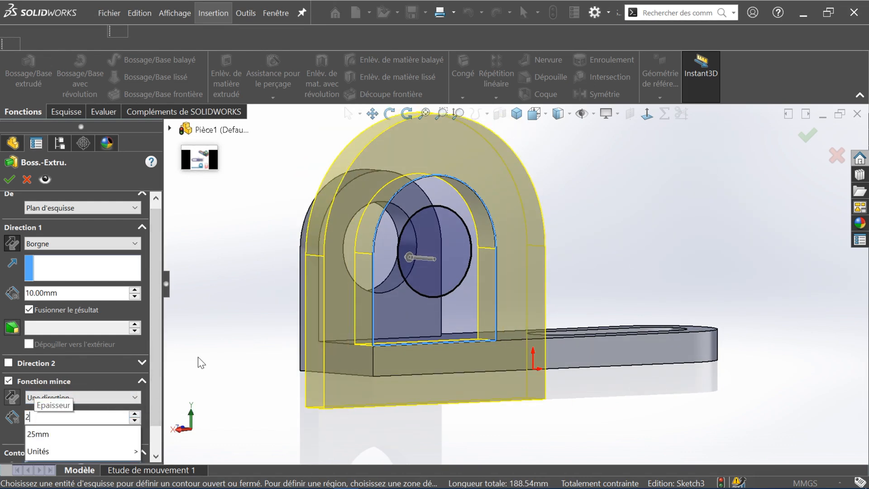
key(Return)
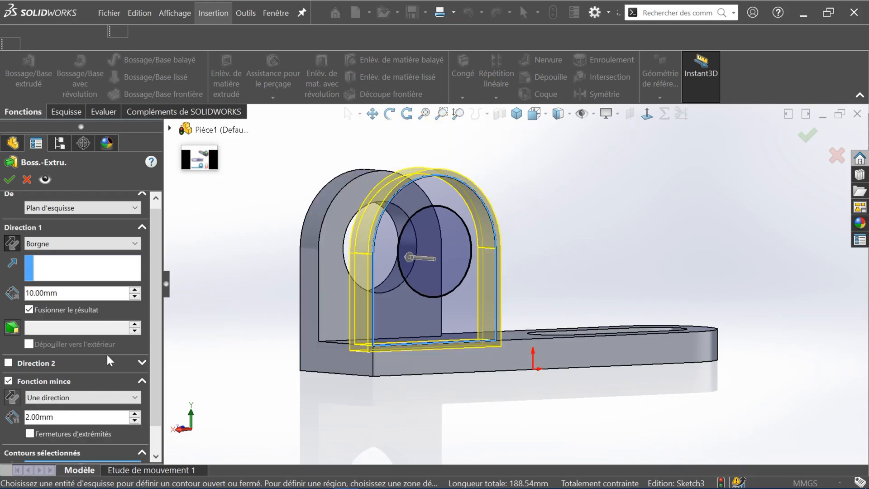
Step: Add the hole circle to the second lug's selected contours and turn off the thin feature
middle_drag(303, 333, 385, 272)
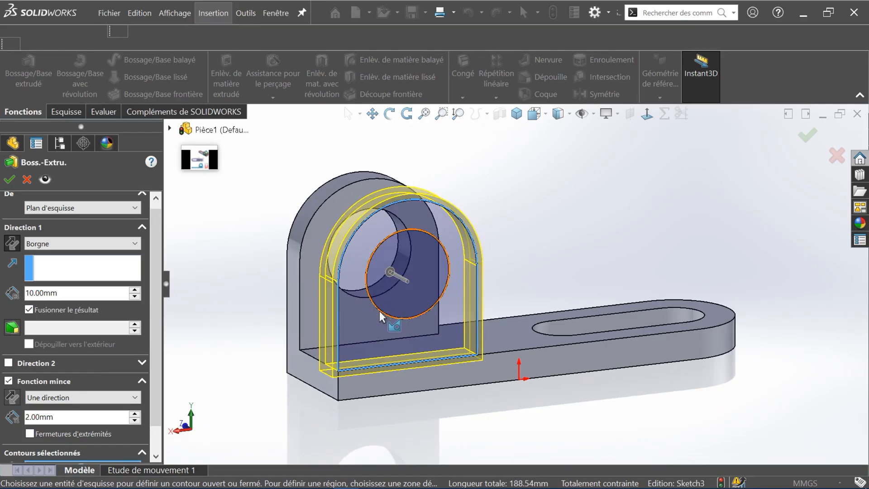
middle_drag(381, 323, 399, 304)
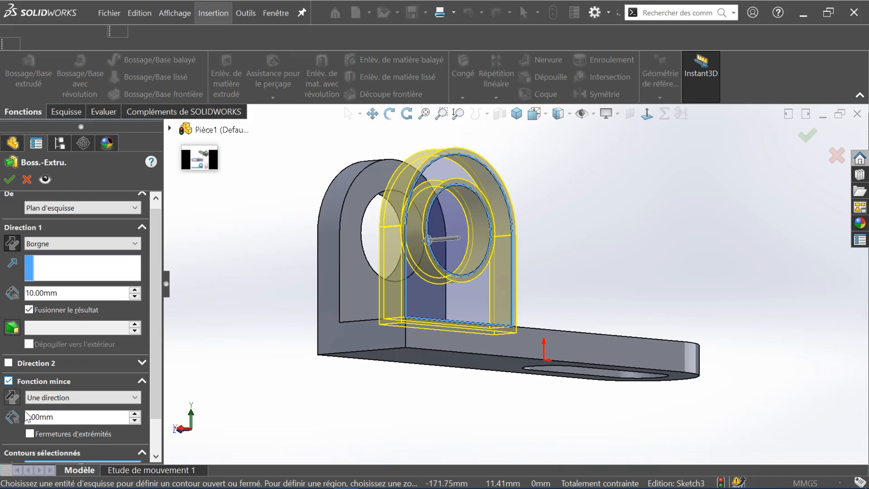
click(43, 398)
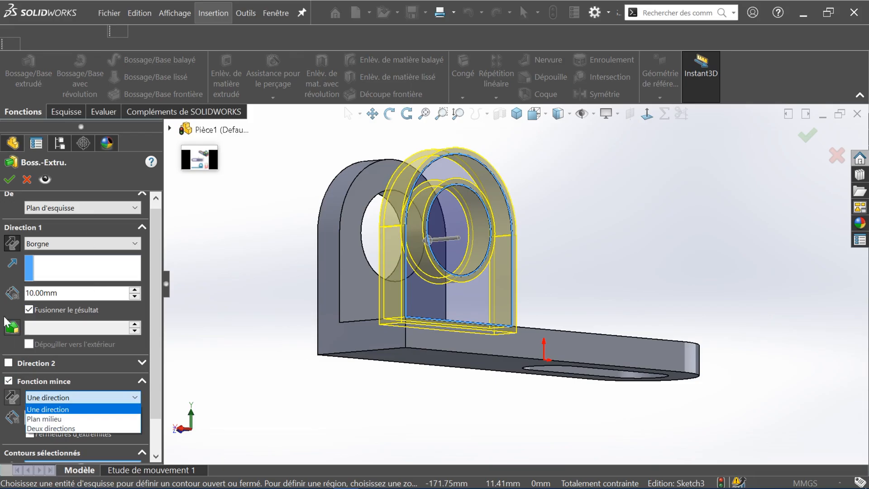
click(15, 385)
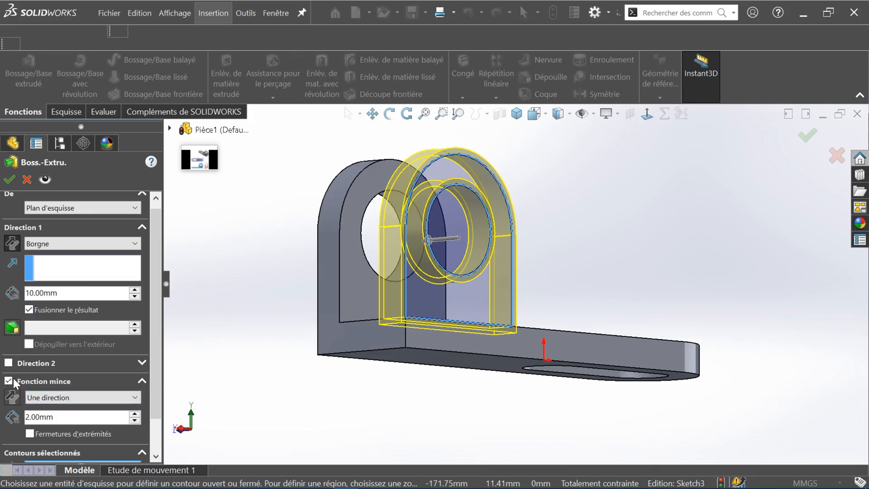
click(8, 381)
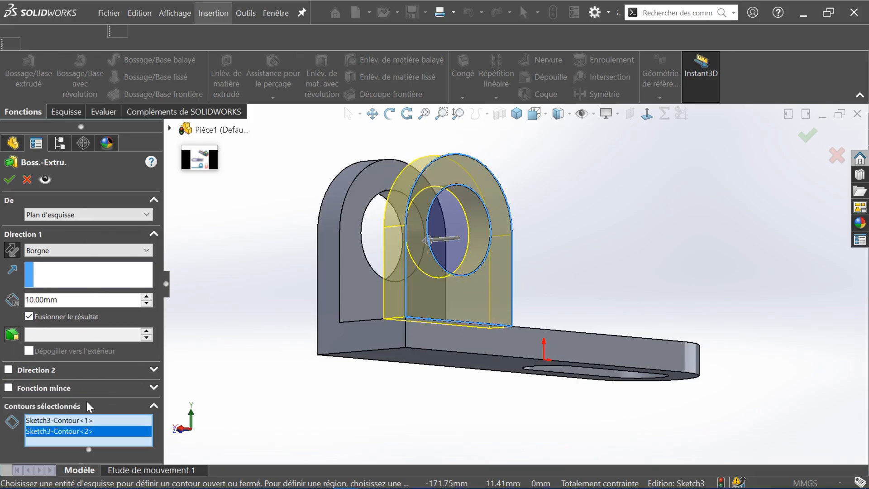
Step: Complete the second lug's blind 10 mm extrusion toward the first lug, merged with the base plate
mouse_move(337, 331)
middle_down()
mouse_move(387, 374)
mouse_move(347, 339)
middle_up()
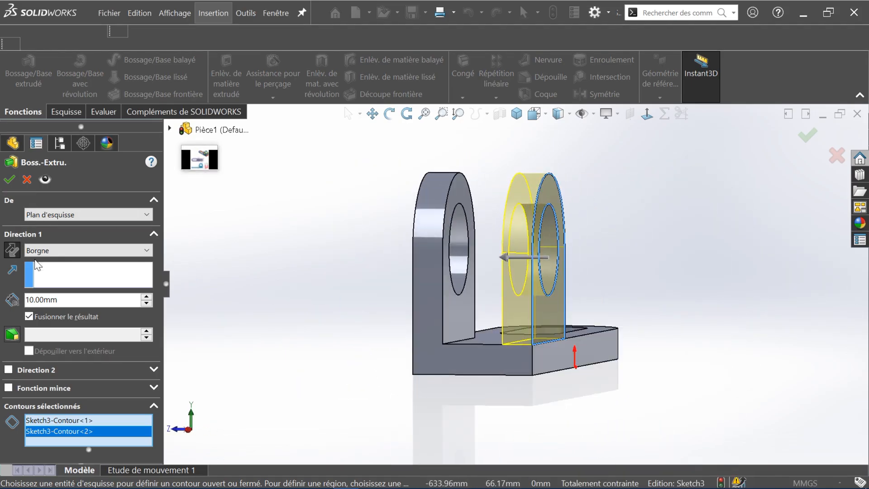
click(12, 184)
middle_drag(636, 313, 470, 262)
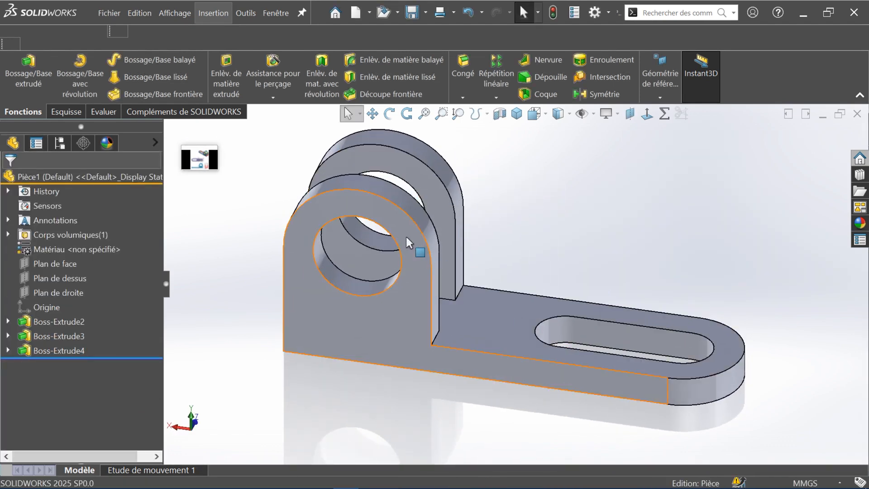
middle_drag(400, 245, 572, 295)
middle_drag(581, 330, 556, 297)
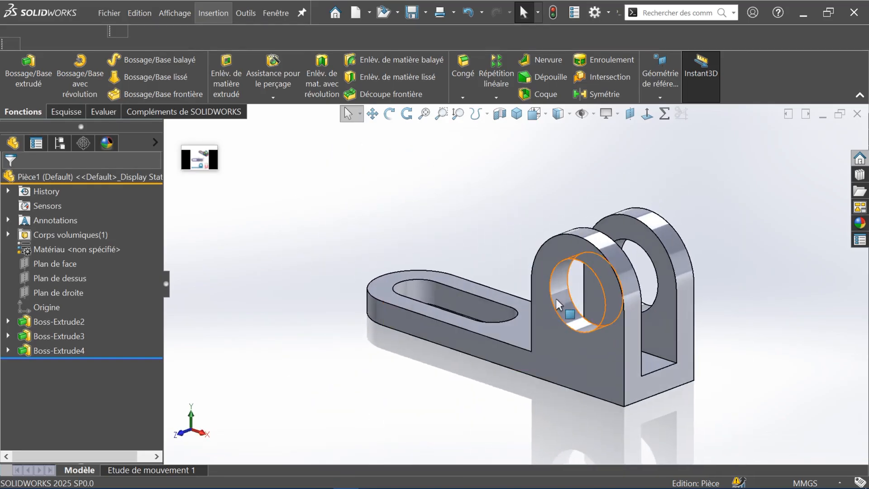
click(557, 298)
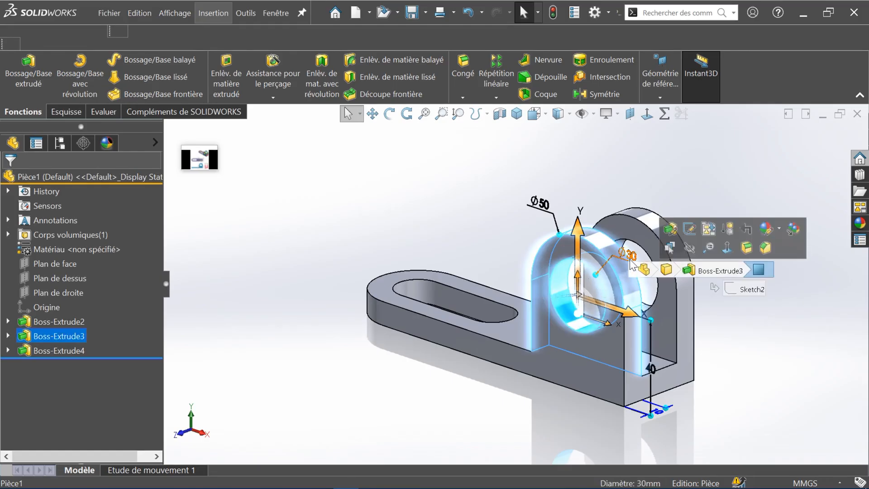
double_click(631, 261)
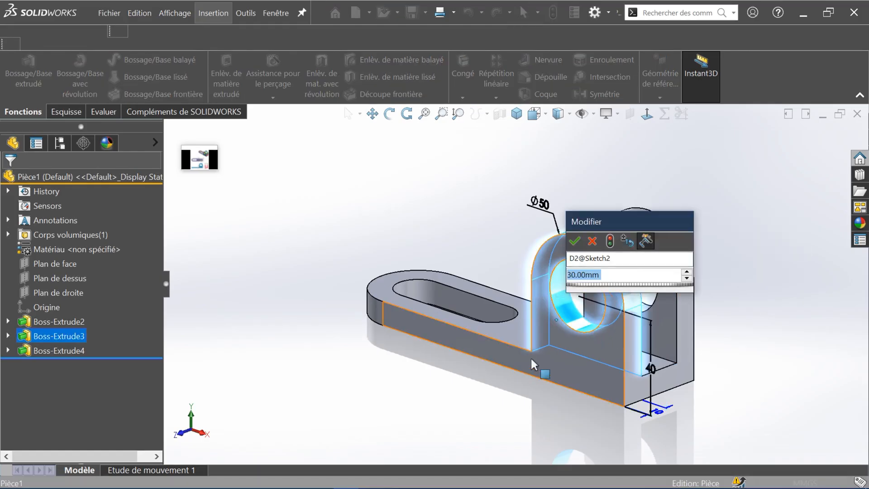
click(593, 241)
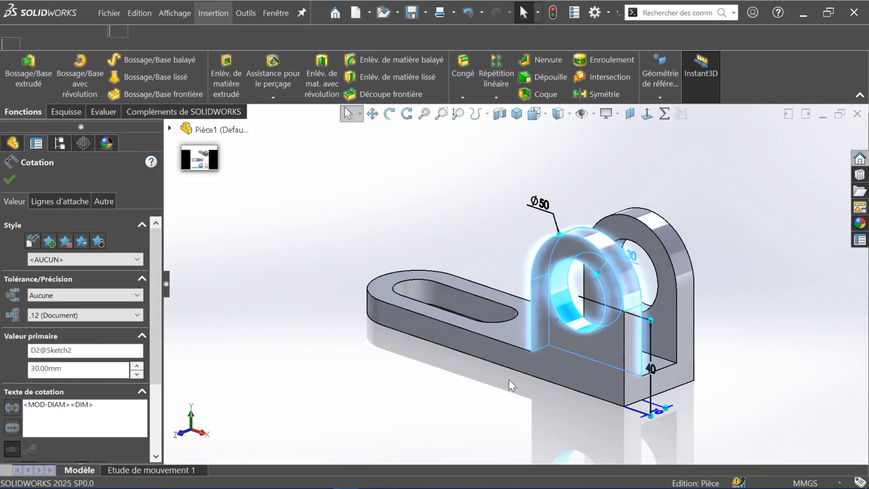
key(Escape)
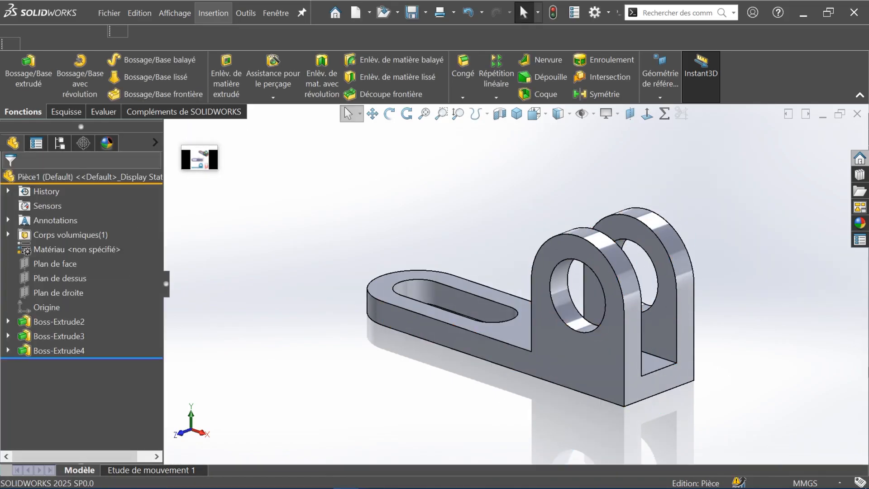
Step: Set the hole diameter to 40 mm in the first lug's sketch, exit the sketch and check the holes in both lugs
click(560, 289)
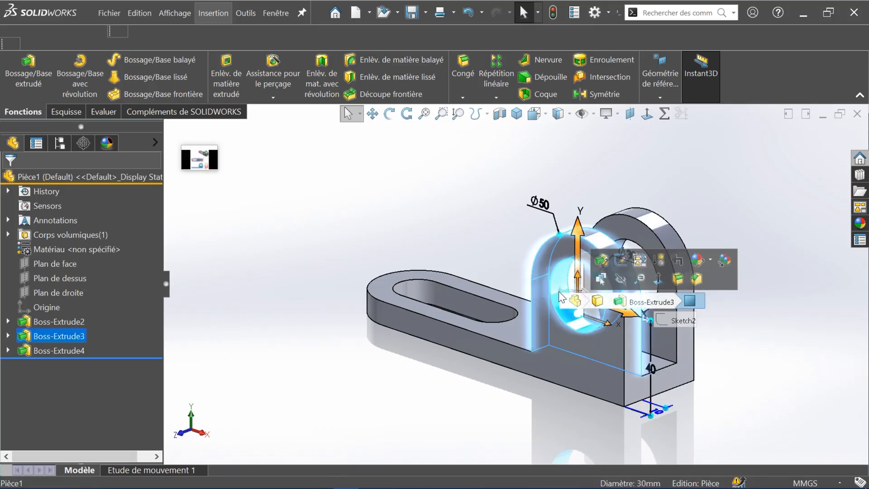
click(618, 259)
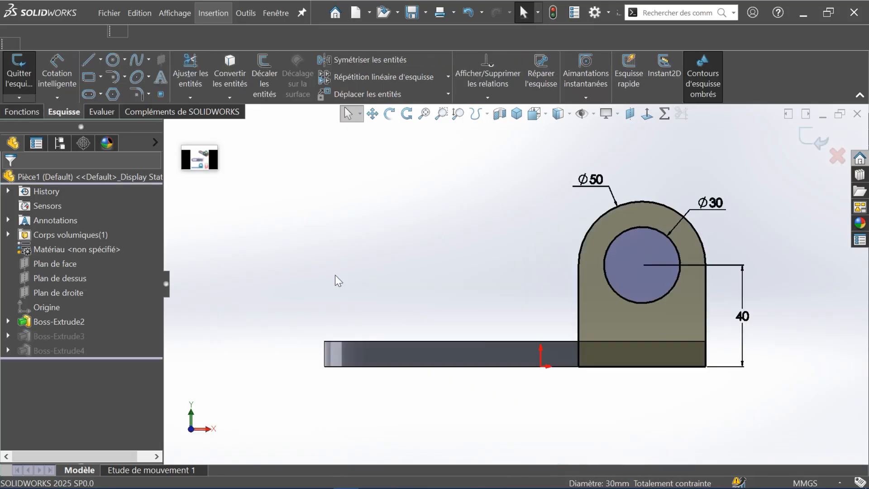
double_click(713, 208)
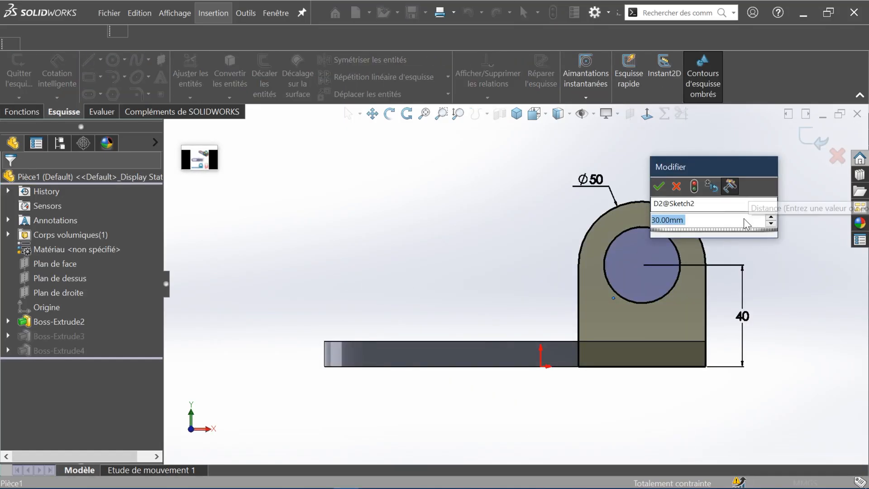
text(30)
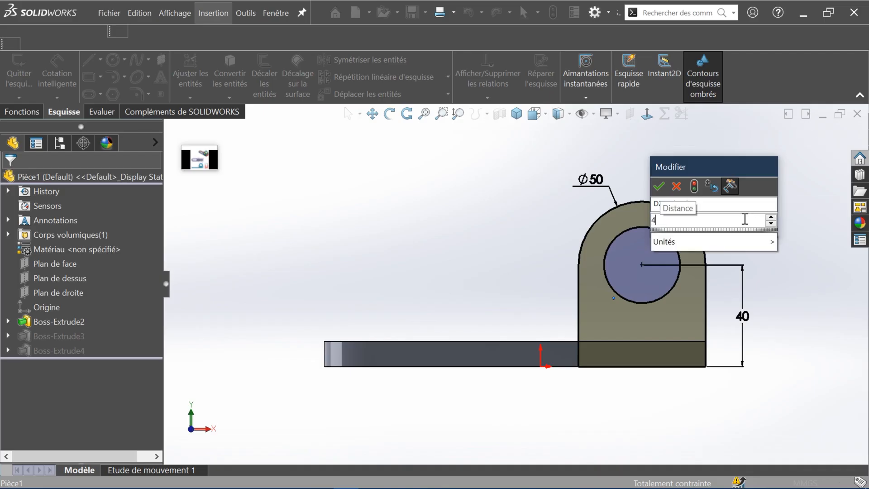
key(Return)
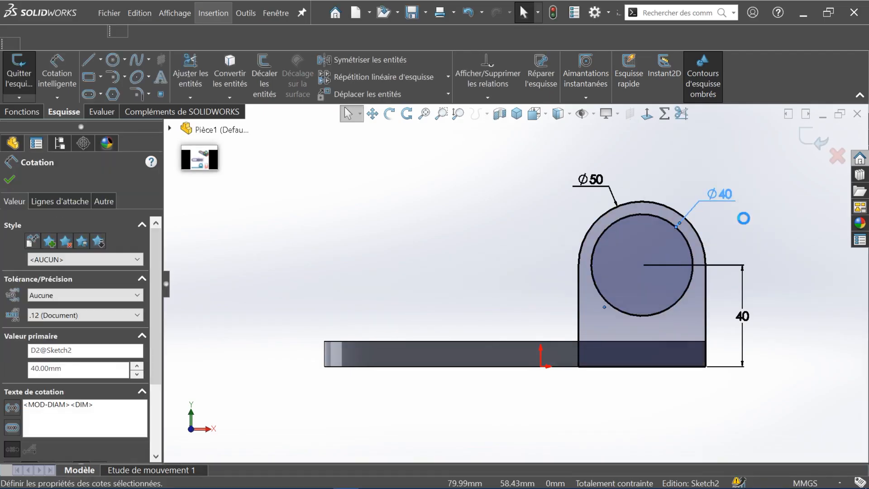
click(815, 144)
mouse_move(795, 256)
middle_down()
mouse_move(690, 333)
mouse_move(615, 278)
mouse_move(367, 264)
mouse_move(341, 277)
mouse_move(474, 281)
mouse_move(469, 248)
middle_up()
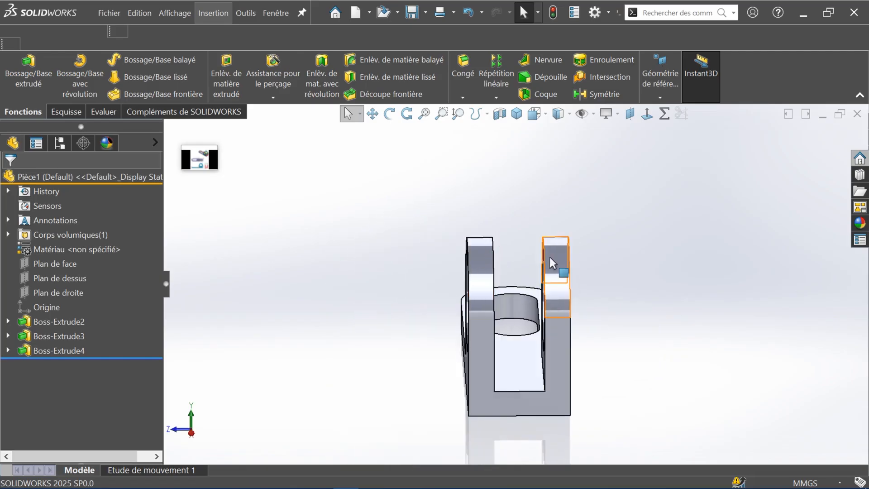
middle_drag(578, 349, 552, 322)
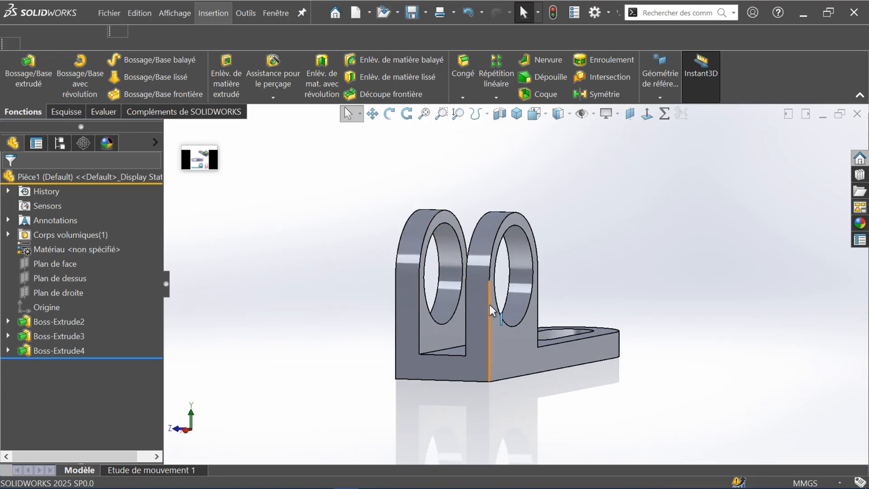
middle_drag(558, 306, 601, 341)
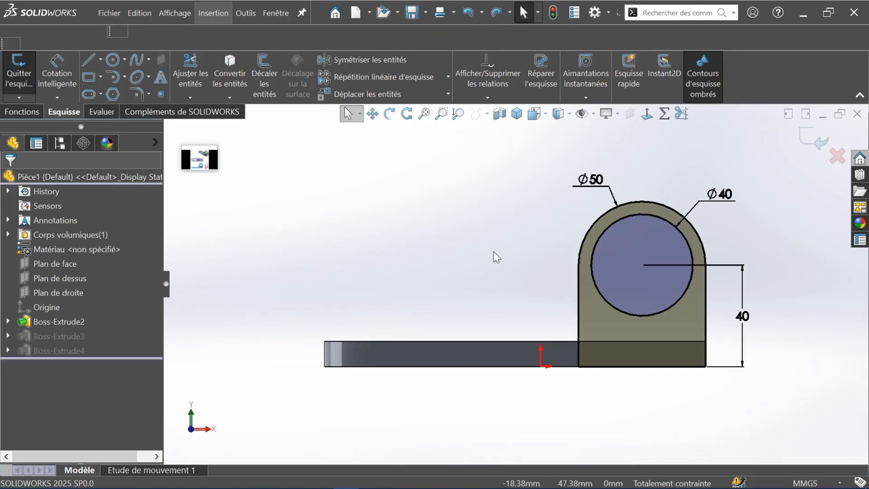
Step: Undo the lug hole's diameter change and exit the sketch to rebuild both lugs
click(472, 12)
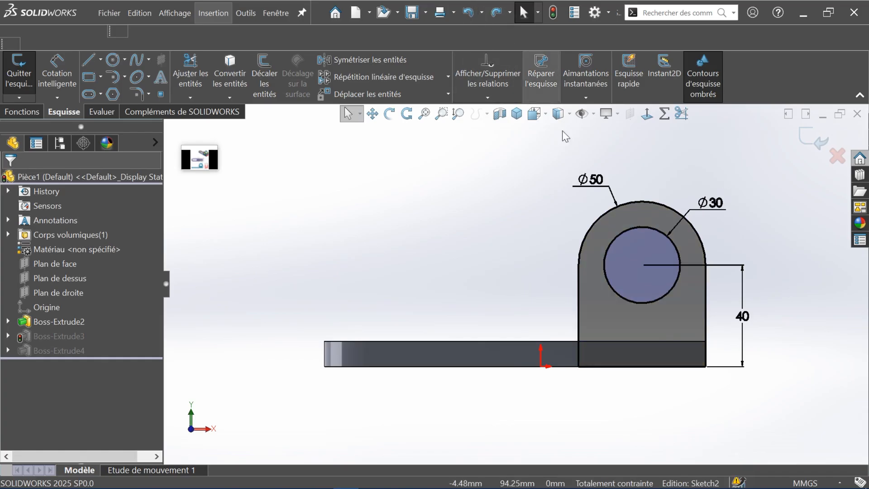
click(814, 139)
middle_drag(755, 230, 607, 322)
scroll(620, 337, up, 1)
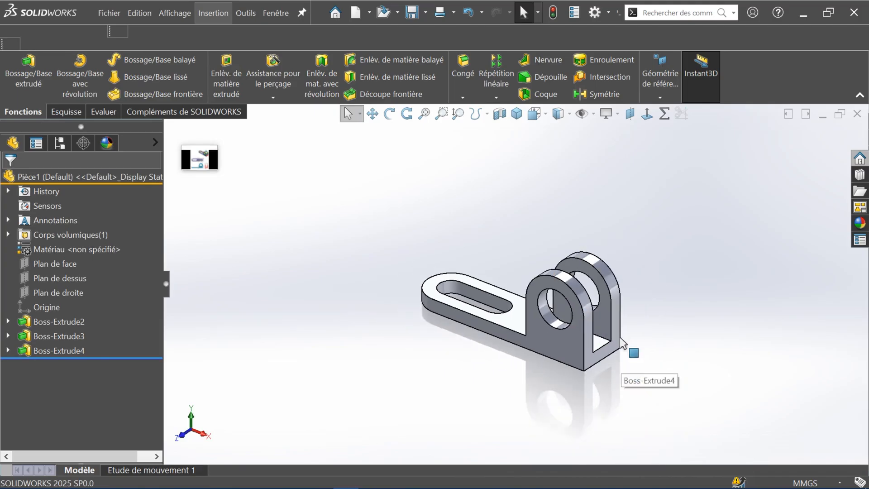
Step: Compare the finished bracket with the views and dimensions of the reference drawing
scroll(617, 345, down, 2)
middle_drag(577, 331, 527, 343)
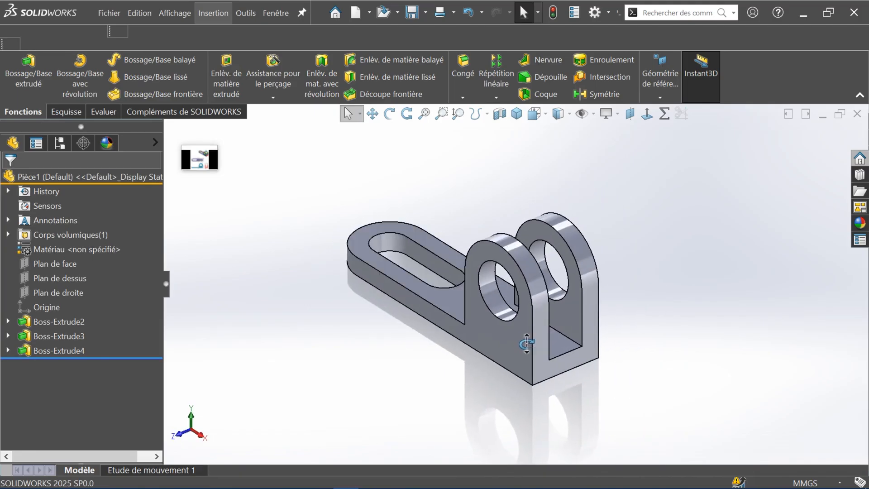
click(199, 160)
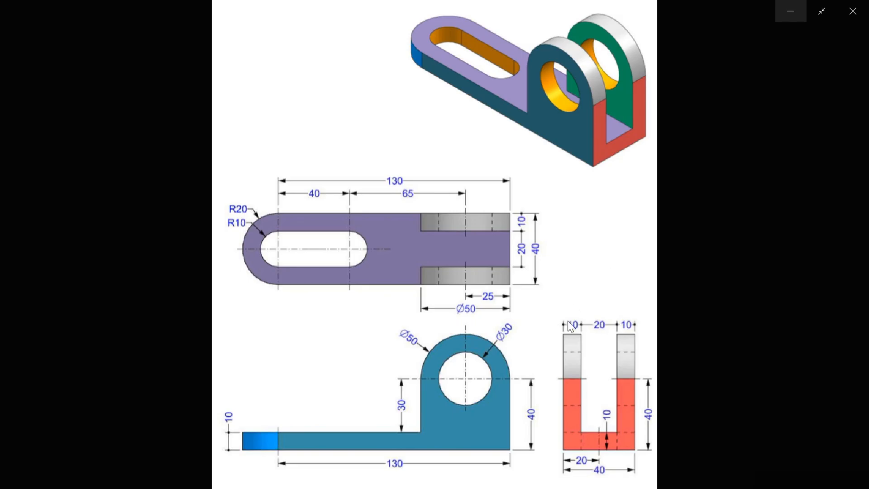
key(alt+Tab)
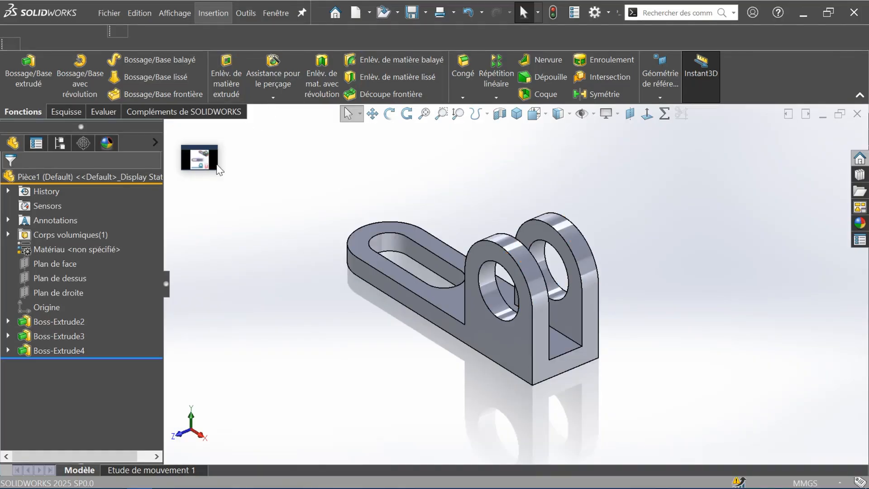
Step: Colour the base plate's top face light violet-blue from the standard palette, matching the reference drawing
middle_drag(490, 397, 477, 355)
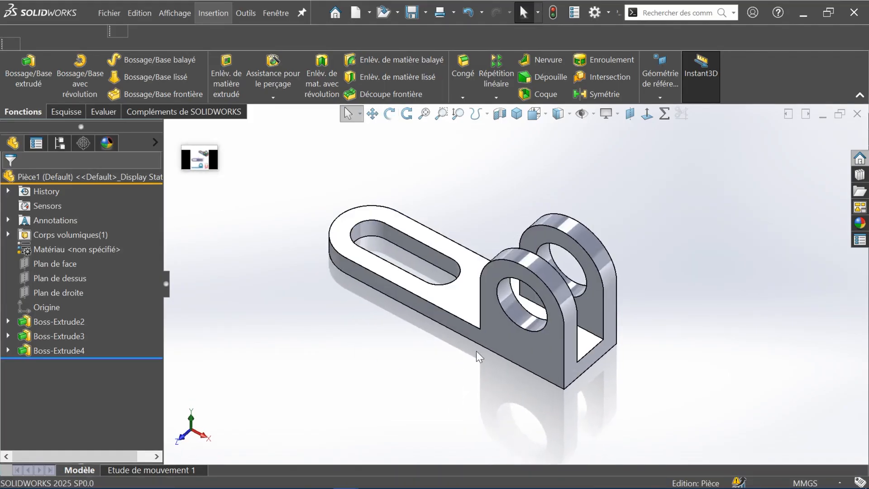
click(471, 292)
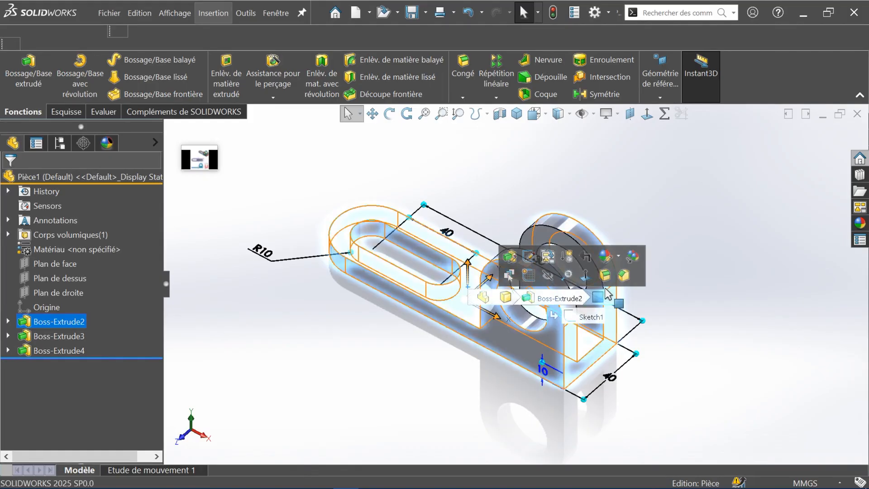
click(607, 257)
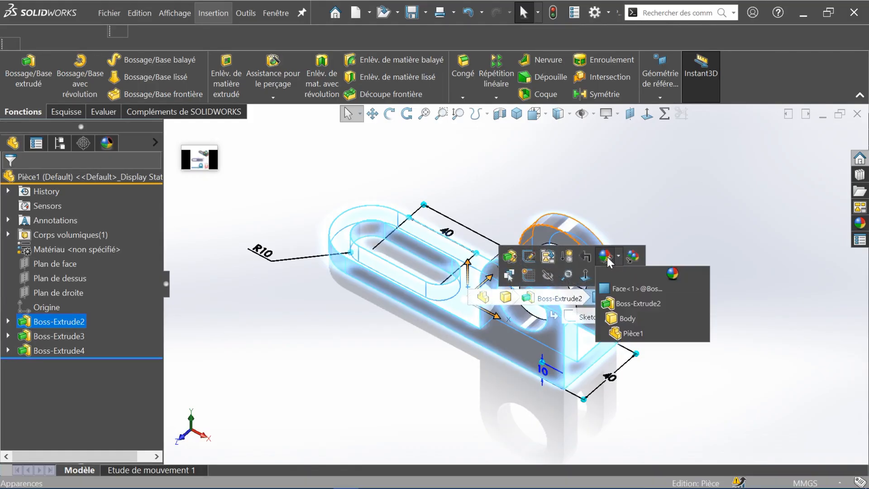
click(615, 289)
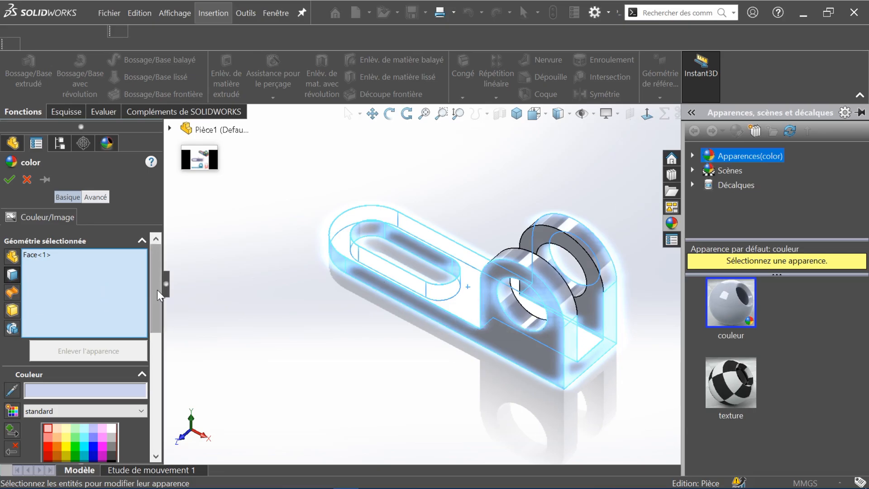
drag(157, 295, 158, 343)
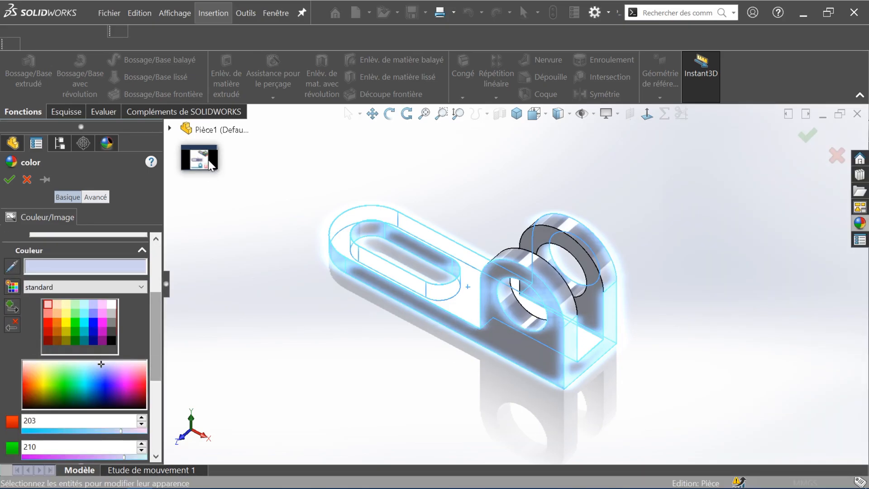
click(208, 159)
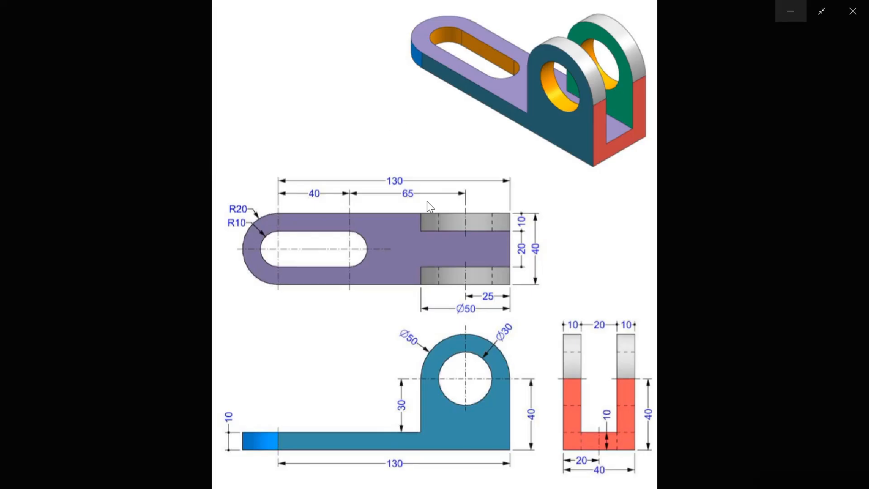
click(427, 201)
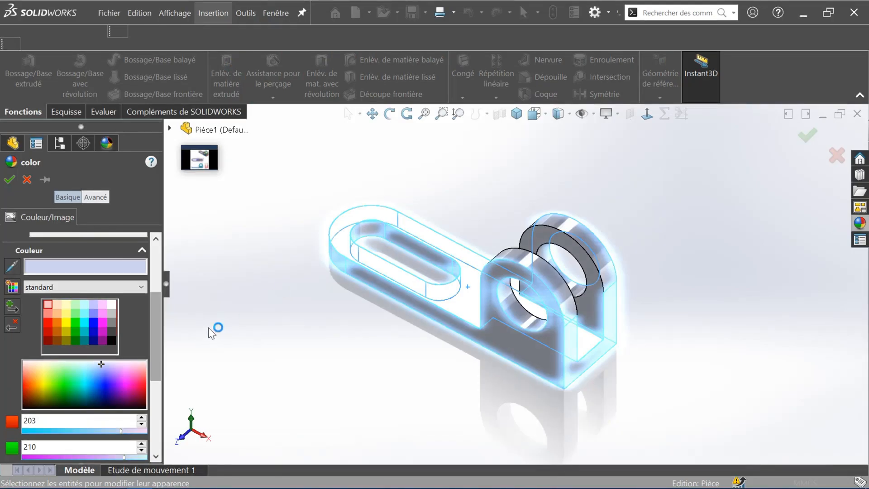
click(93, 313)
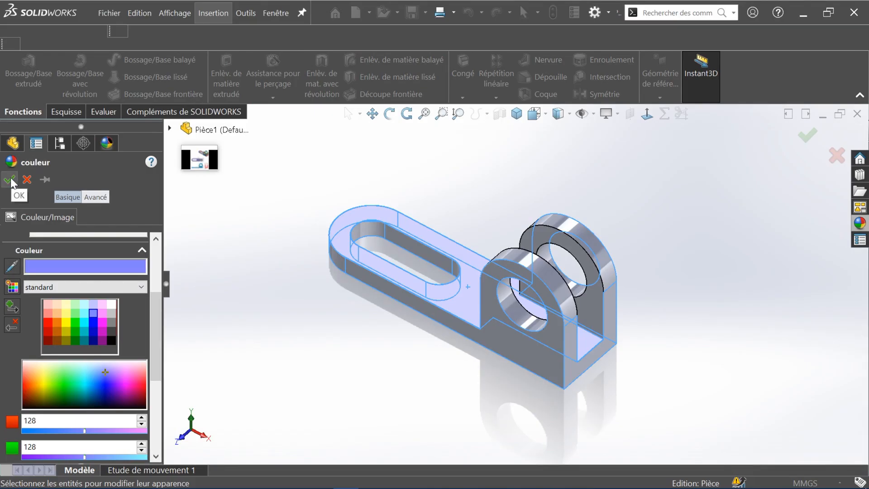
click(10, 179)
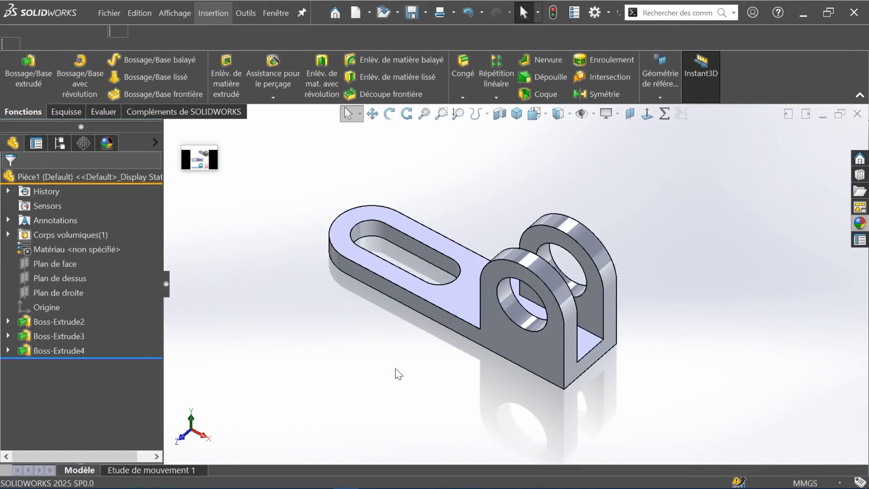
Step: Open the face appearance settings for the bracket's outer side face and pin them open for colouring several faces
middle_drag(439, 368, 440, 341)
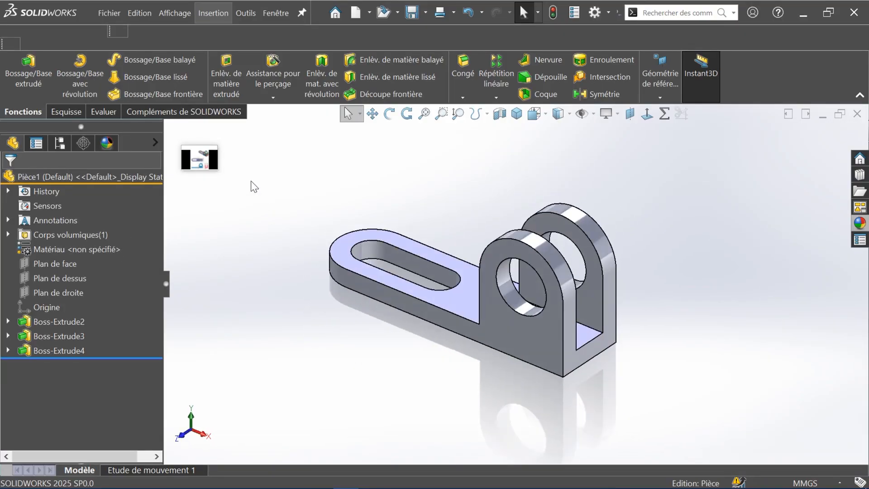
click(194, 161)
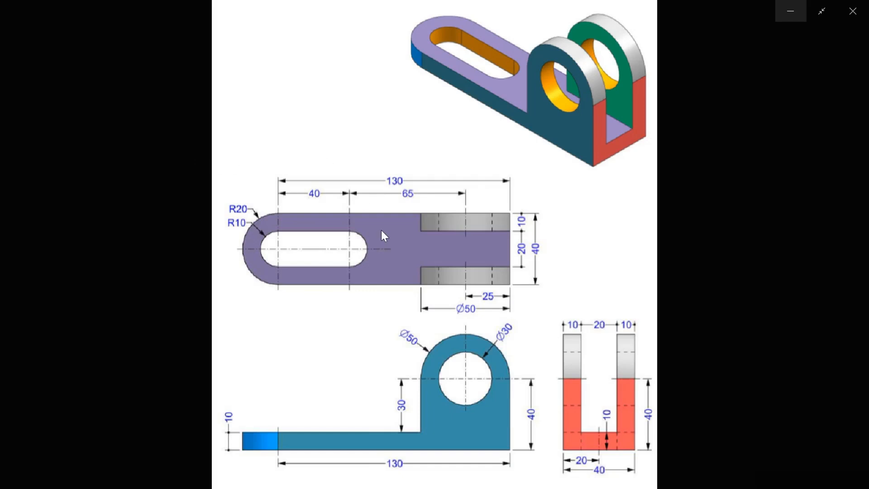
key(alt+Tab)
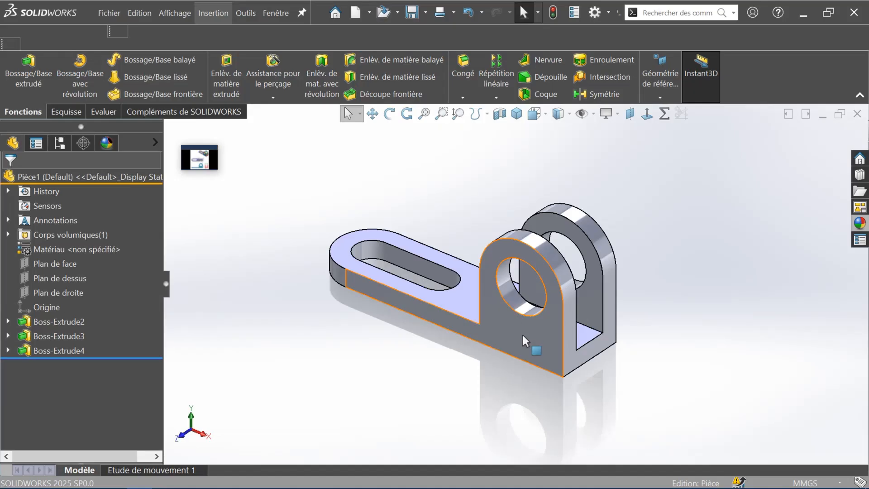
click(524, 333)
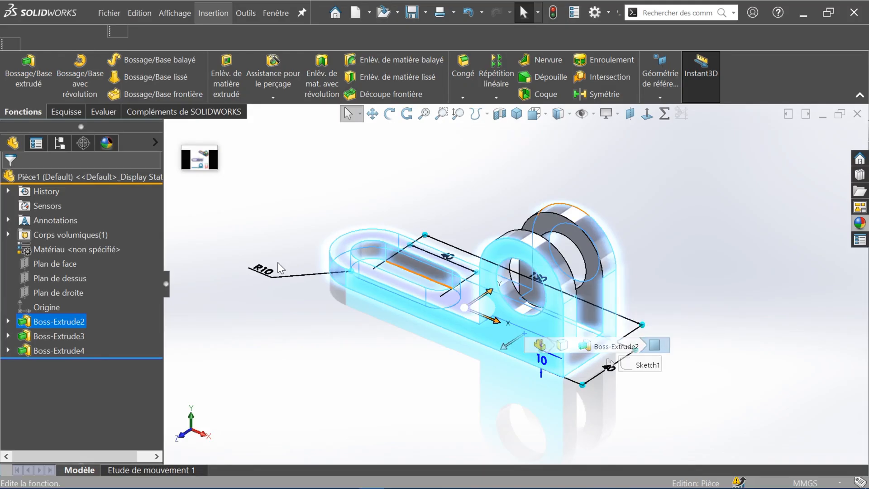
click(364, 352)
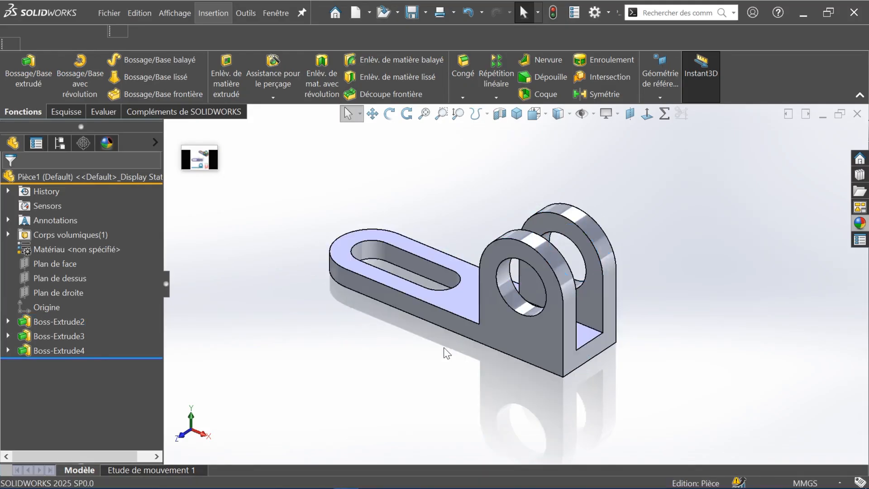
click(534, 331)
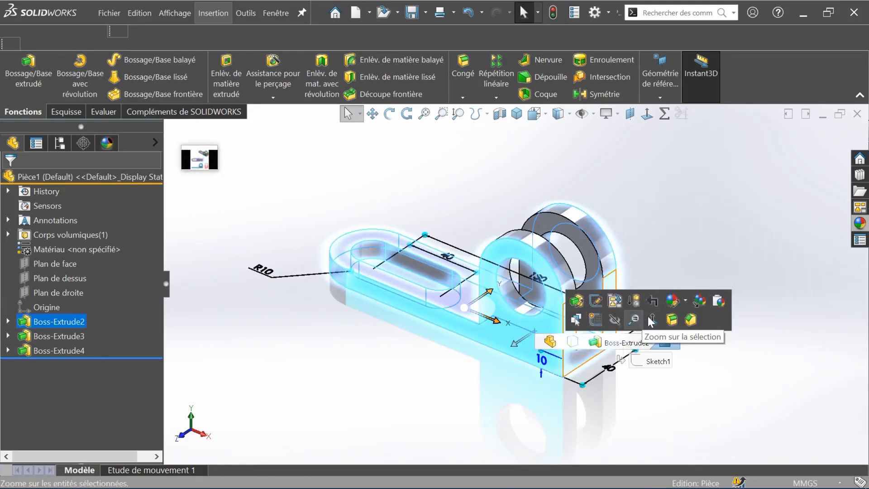
click(685, 300)
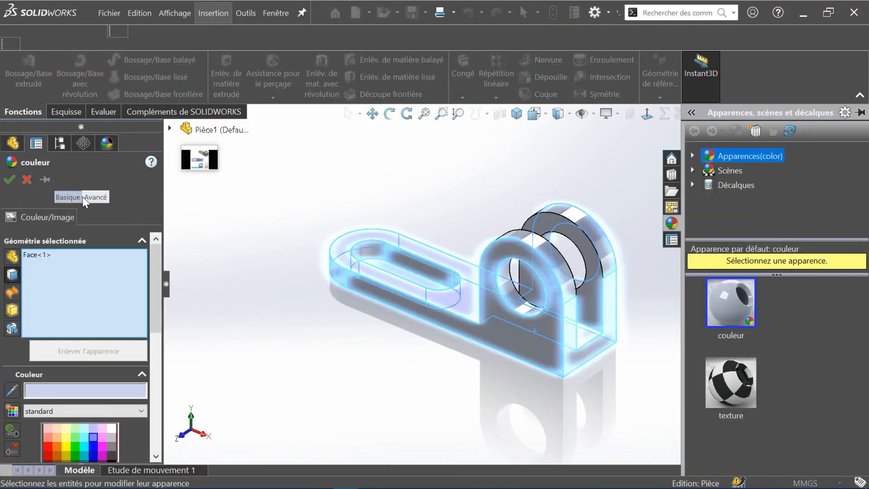
click(39, 178)
drag(160, 308, 159, 333)
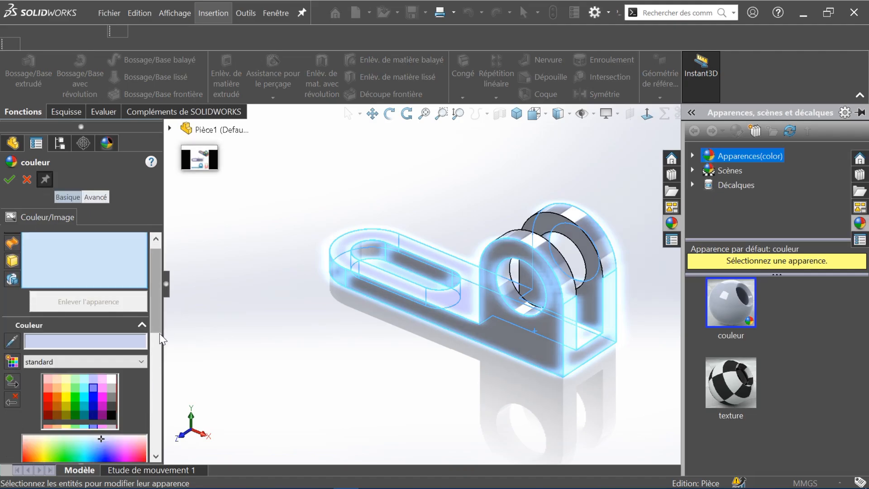
Step: Apply dark teal from the standard palette to the selected outer side face, following the reference drawing
click(203, 162)
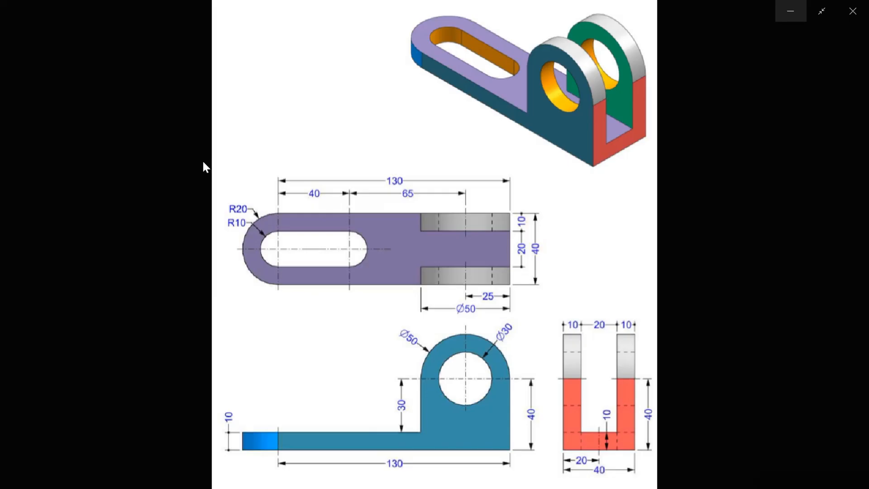
click(502, 260)
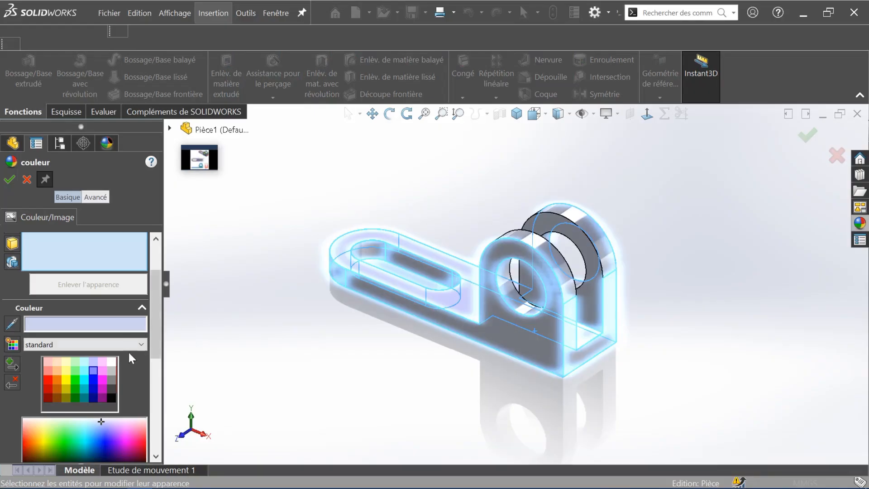
click(85, 397)
middle_drag(323, 413, 319, 360)
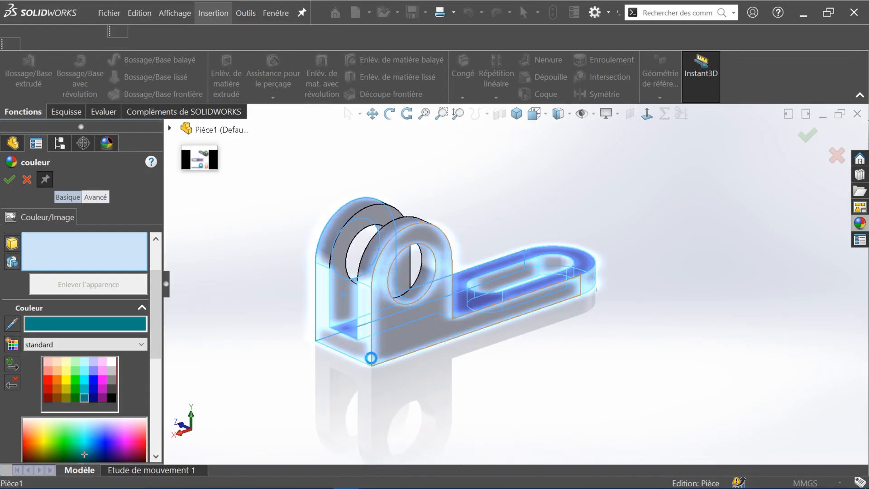
middle_drag(316, 410, 479, 380)
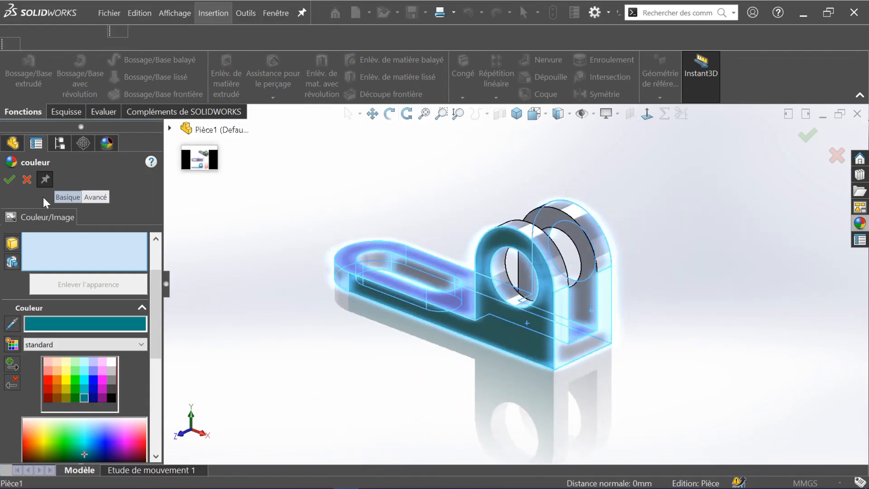
click(9, 179)
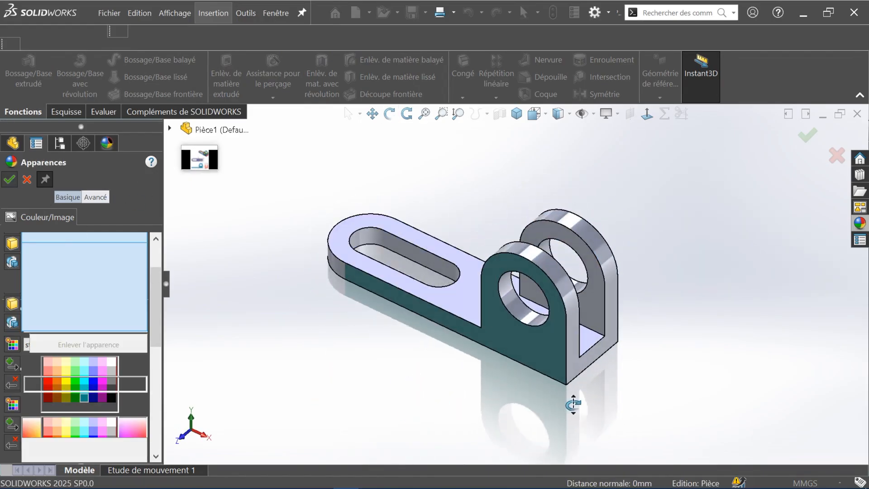
Step: Colour the hole walls in both lugs and the slot's inner walls orange, matching the reference drawing
middle_drag(574, 404, 569, 405)
click(190, 162)
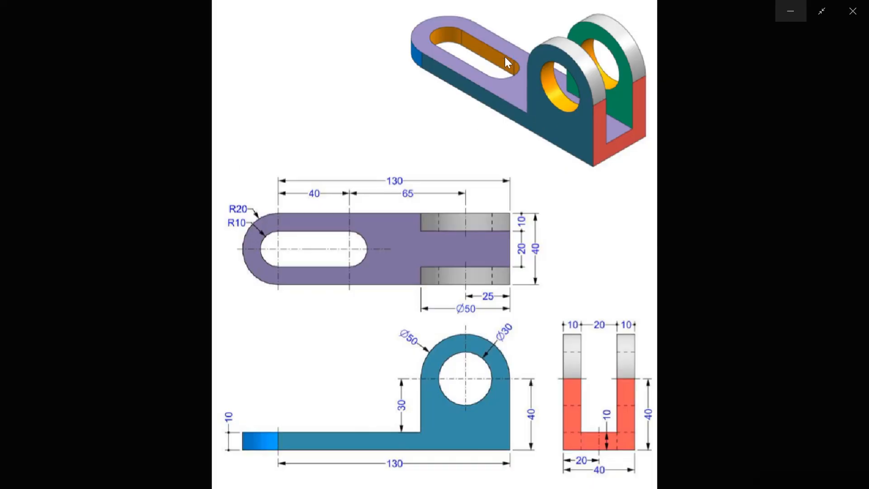
click(474, 270)
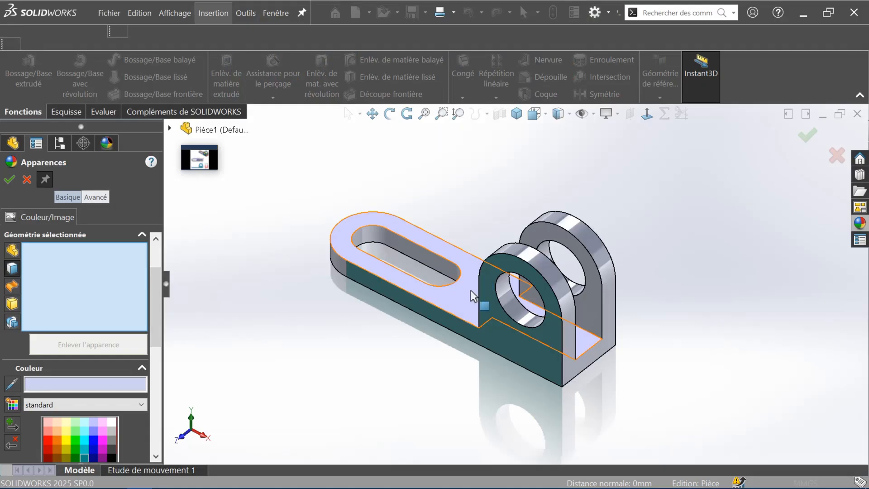
click(505, 301)
middle_drag(506, 301, 555, 251)
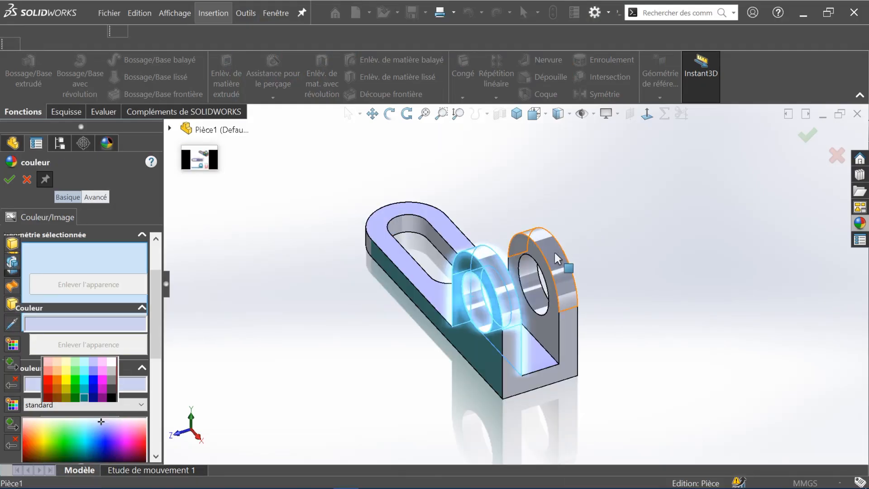
click(523, 270)
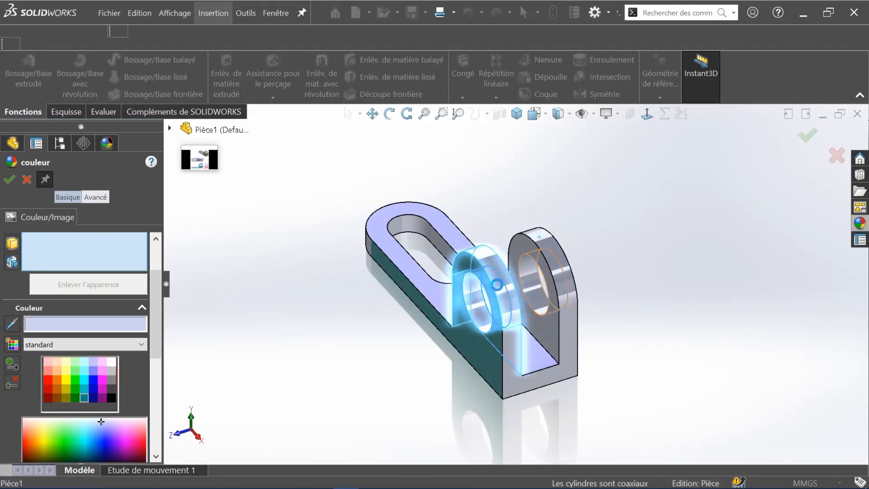
click(416, 224)
middle_drag(350, 326, 528, 325)
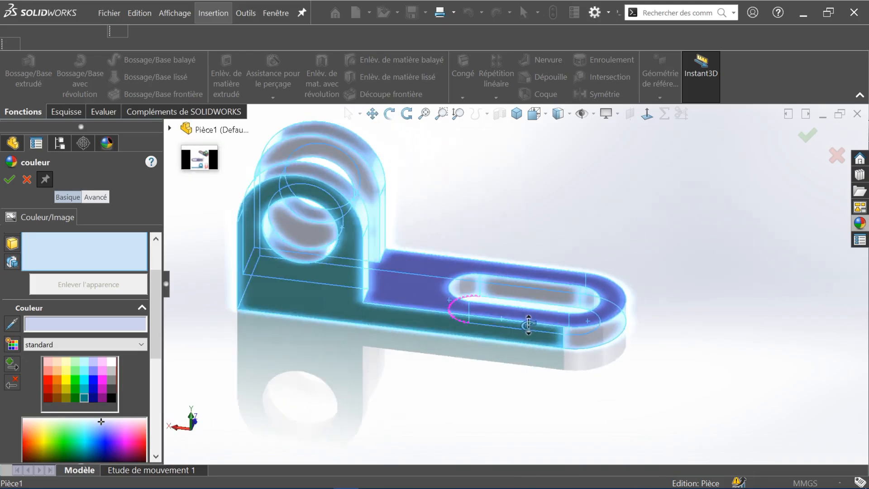
click(465, 289)
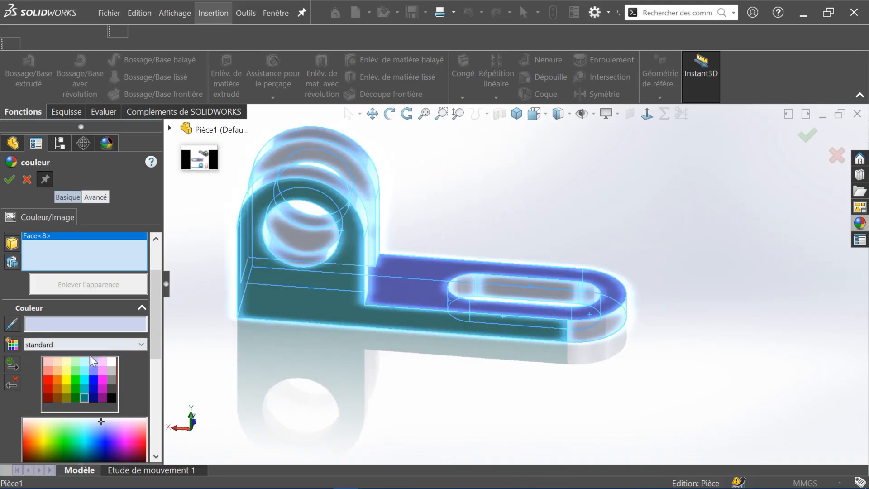
click(58, 378)
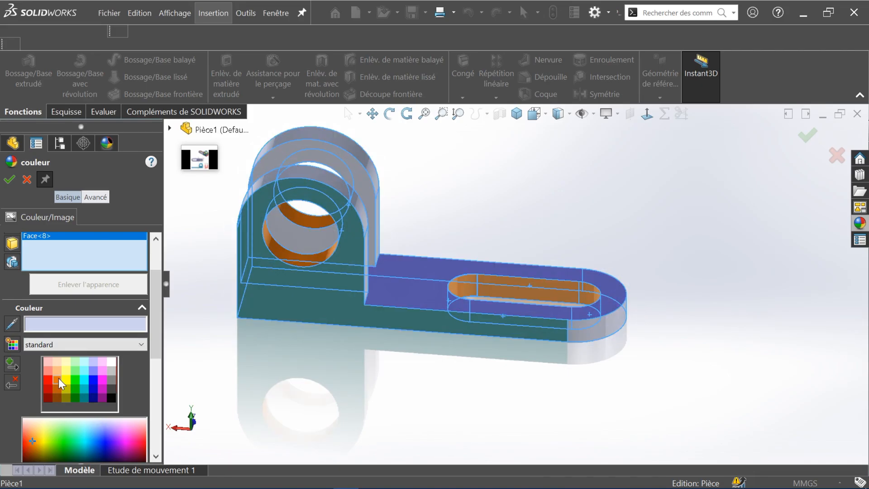
click(54, 373)
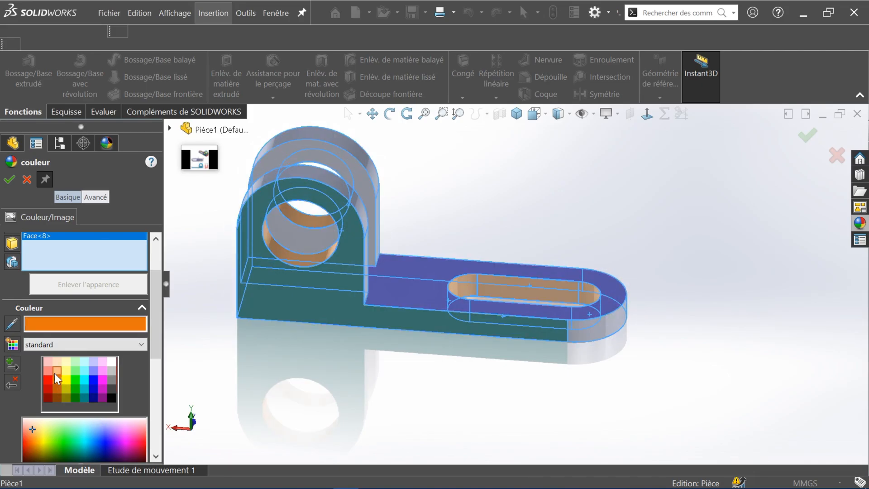
click(59, 379)
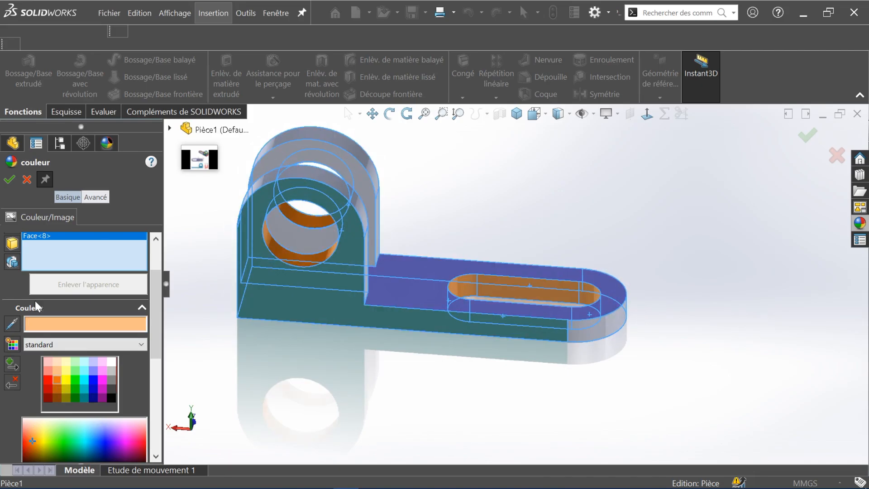
Step: Colour the U-shaped end face below the lugs' rounded tops red
middle_drag(436, 370, 297, 394)
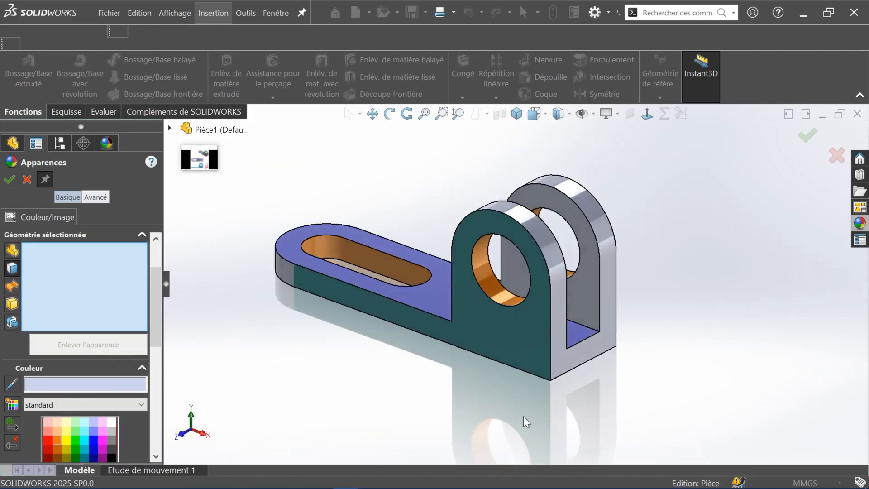
click(560, 348)
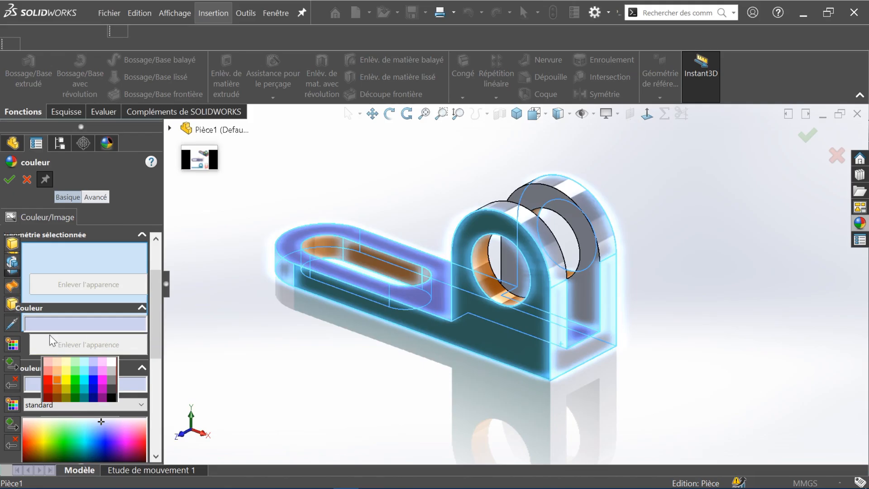
click(48, 379)
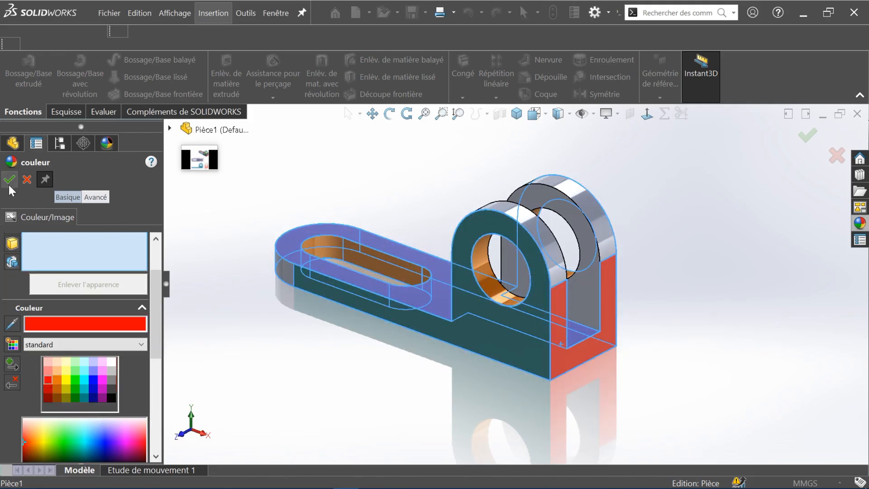
click(313, 393)
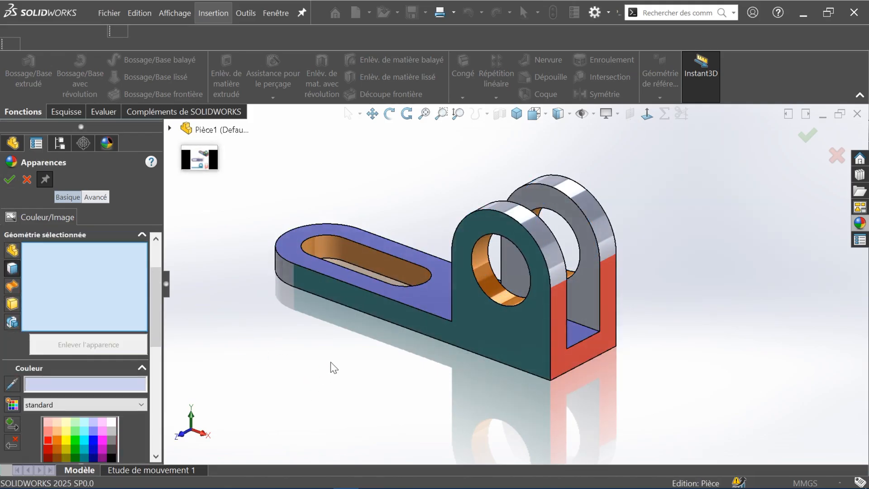
Step: Colour the flat faces of both lugs that look towards the slotted end red
middle_drag(539, 380, 493, 246)
click(487, 244)
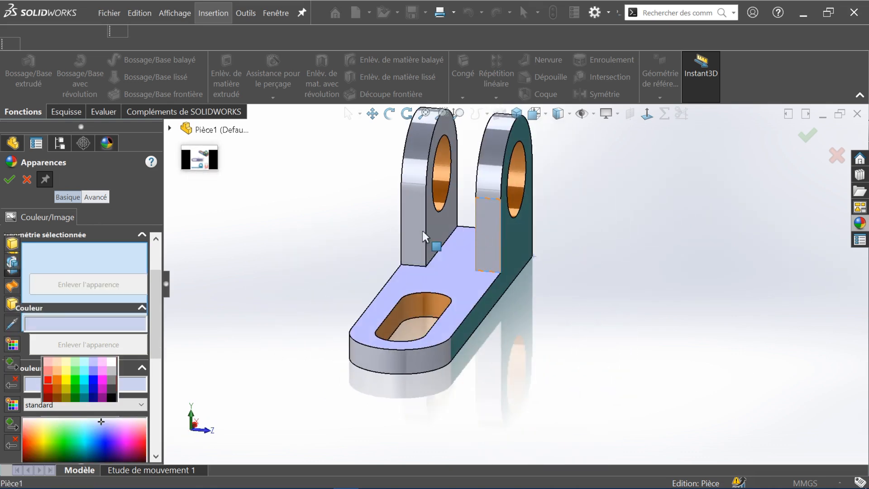
click(402, 235)
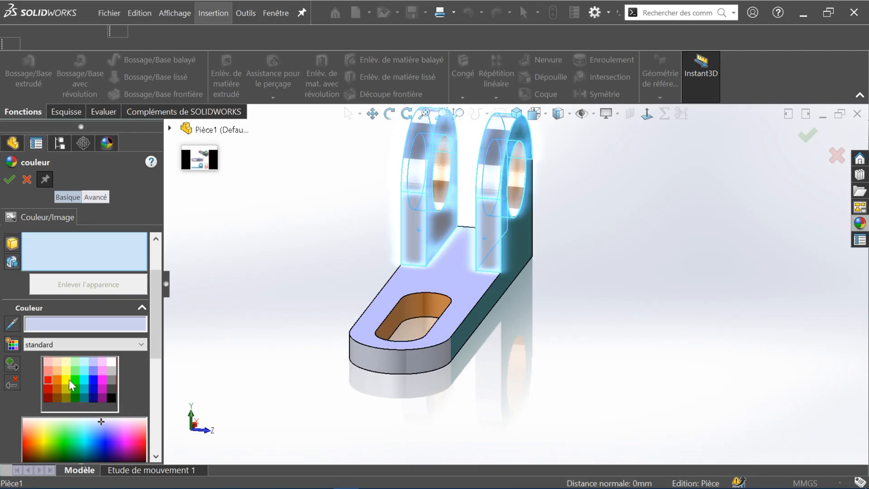
click(48, 380)
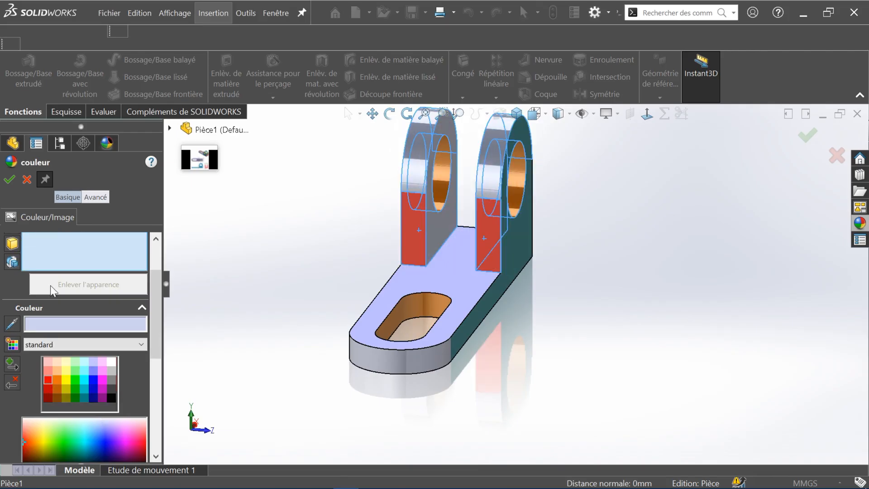
click(9, 180)
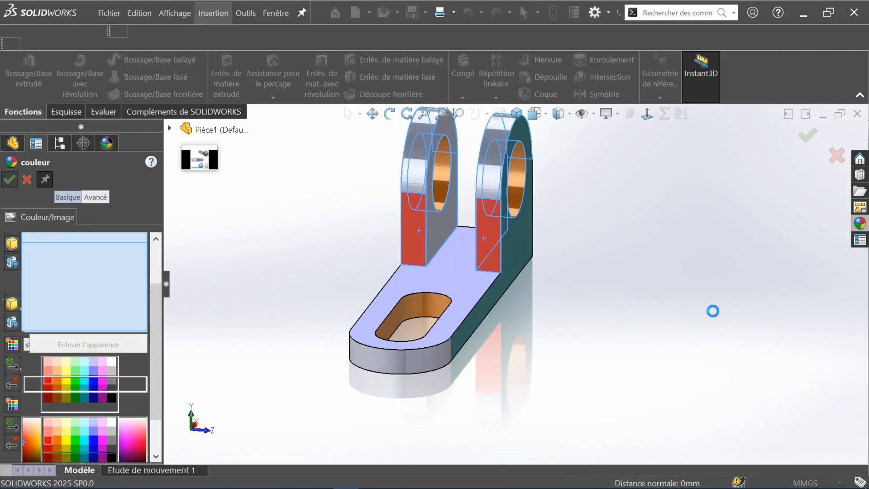
Step: Colour the rounded end face of the slotted base cyan from the standard palette
click(410, 364)
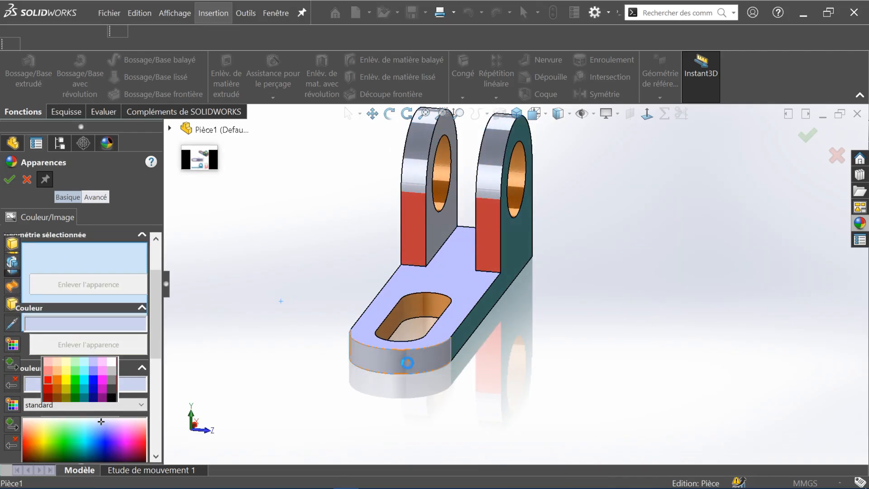
click(88, 384)
click(9, 180)
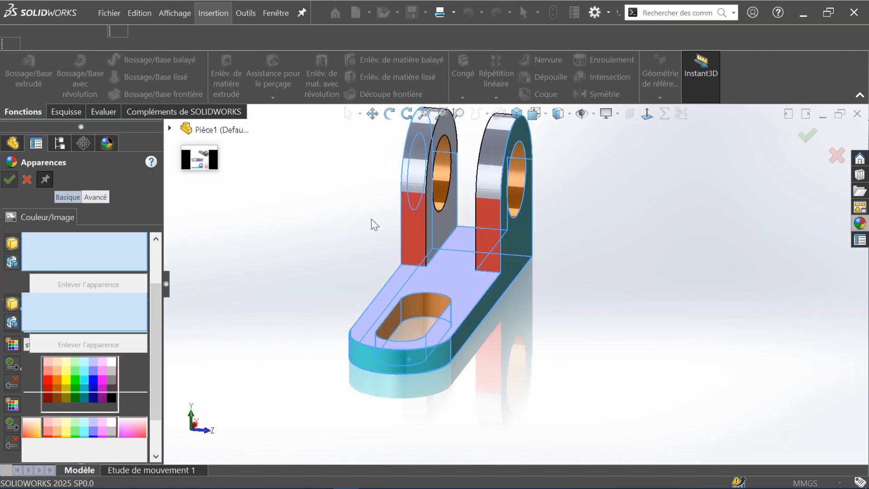
Step: Check the reference drawing's colours and colour the facing inner sides of both lugs green
key(alt+Tab)
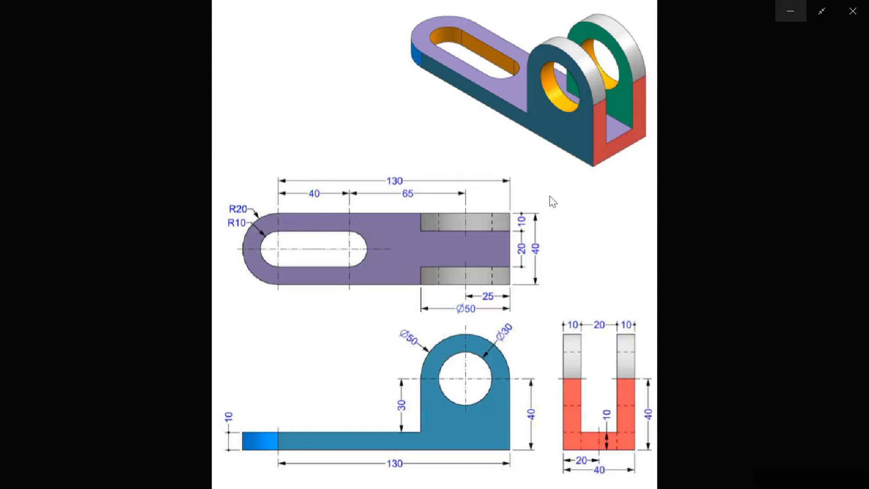
key(alt+Tab)
middle_drag(528, 278, 491, 209)
click(482, 211)
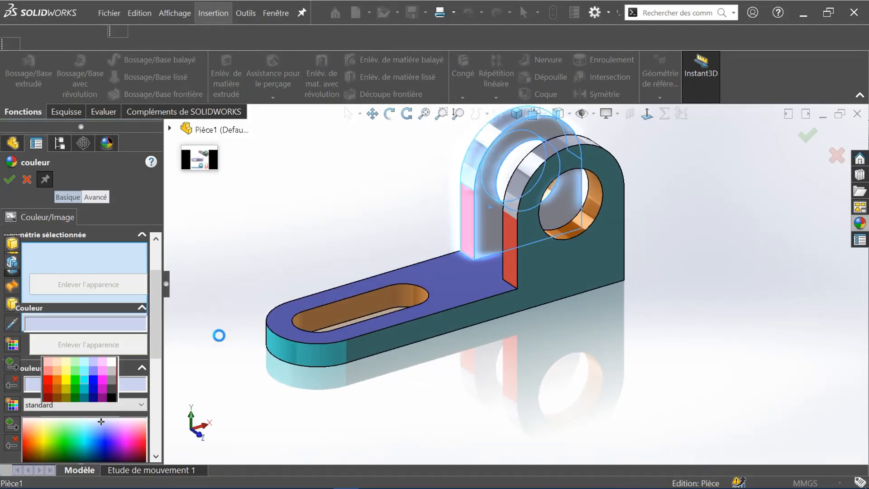
click(78, 384)
middle_drag(624, 389, 315, 291)
click(312, 285)
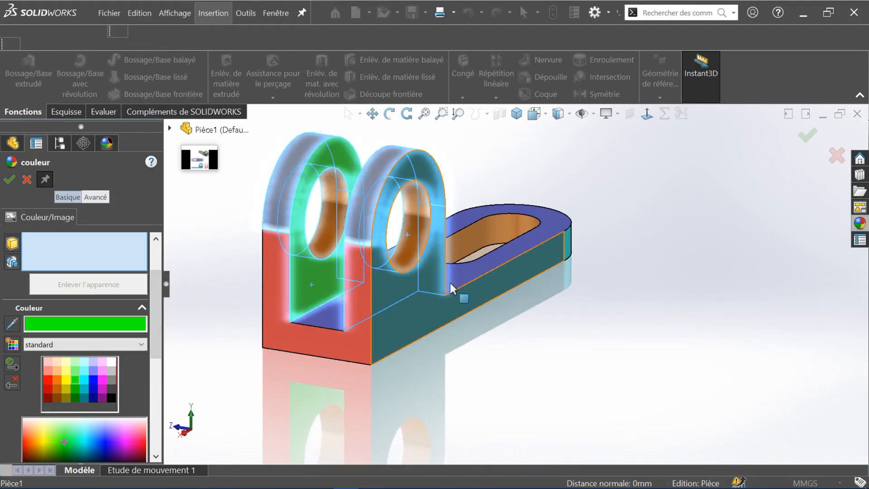
click(9, 179)
Step: Rotate the coloured bracket through several full turns to examine the colours on all its faces
middle_drag(709, 336, 606, 369)
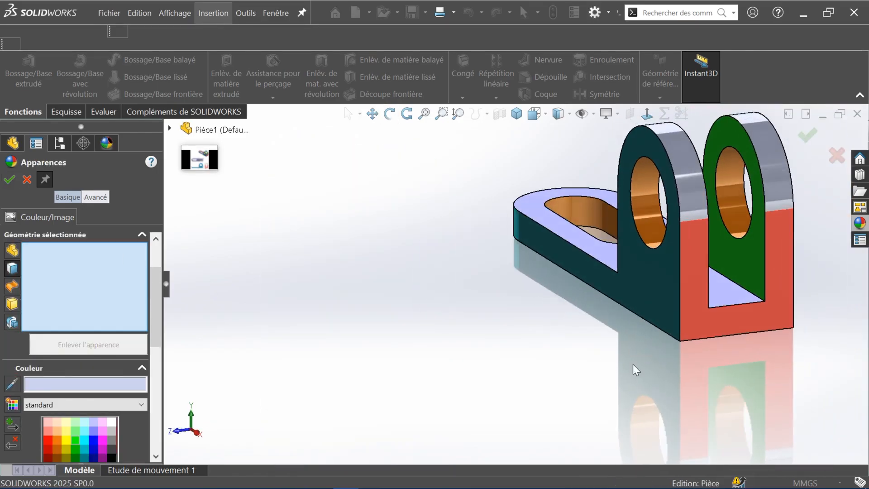
scroll(649, 372, up, 3)
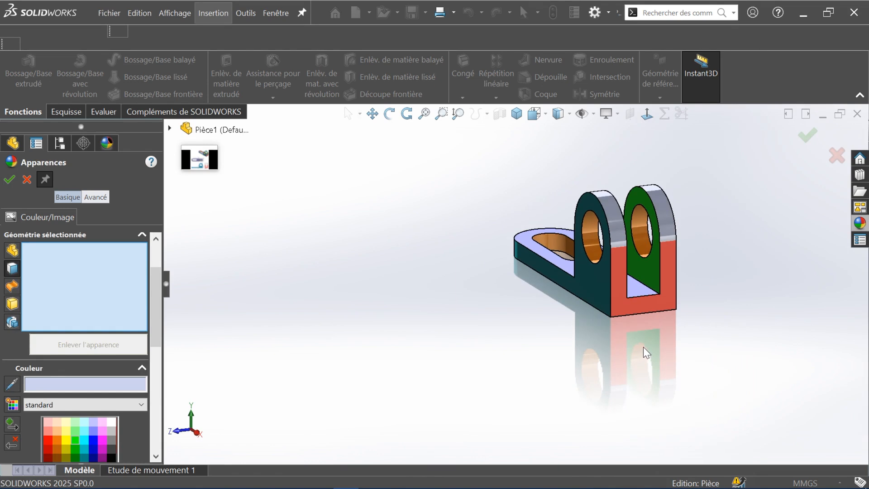
key(shift+Left)
key(shift+Left)
key(shift+Left)
key(shift+Left)
key(shift+Left)
key(ctrl+7)
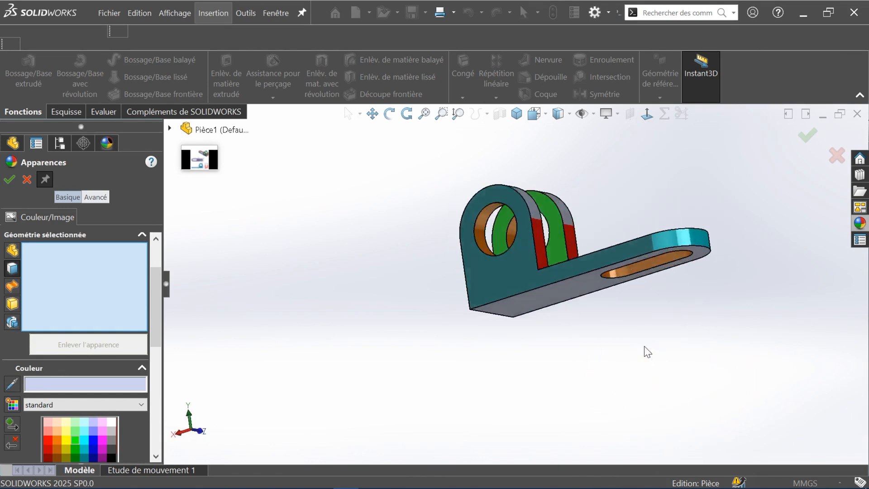
key(Left)
key(Left)
key(Left)
key(Left)
key(Left)
key(Left)
key(Left)
key(Left)
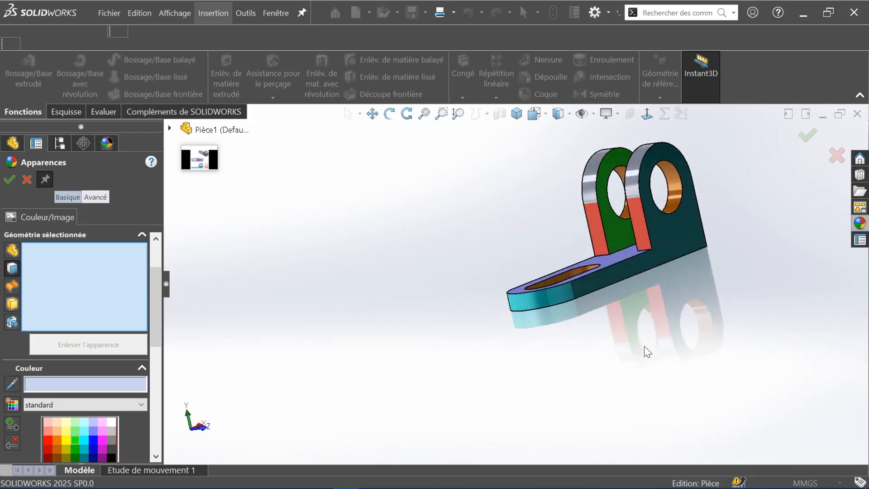
key(Left)
key(Left)
key(Left)
key(Left)
key(Left)
key(Left)
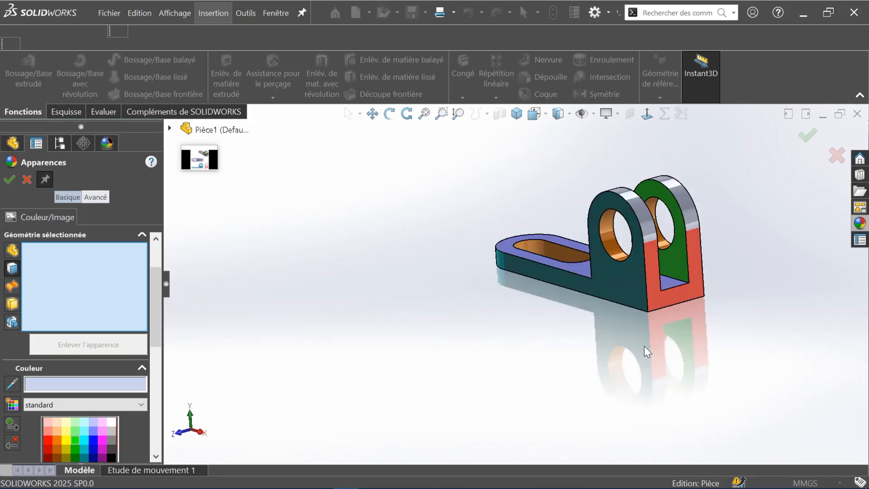
key(Left)
key(Left)
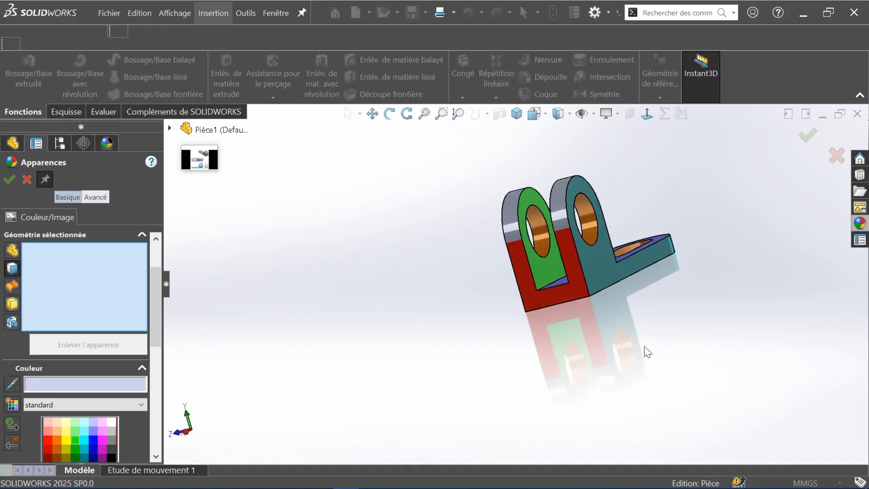
key(Left)
key(Left)
key(Left)
key(Left)
key(Left)
key(Left)
key(Left)
key(Left)
key(Left)
key(Left)
key(Left)
key(Left)
key(Left)
key(Left)
key(Left)
key(Left)
key(Left)
key(Left)
key(Left)
key(Left)
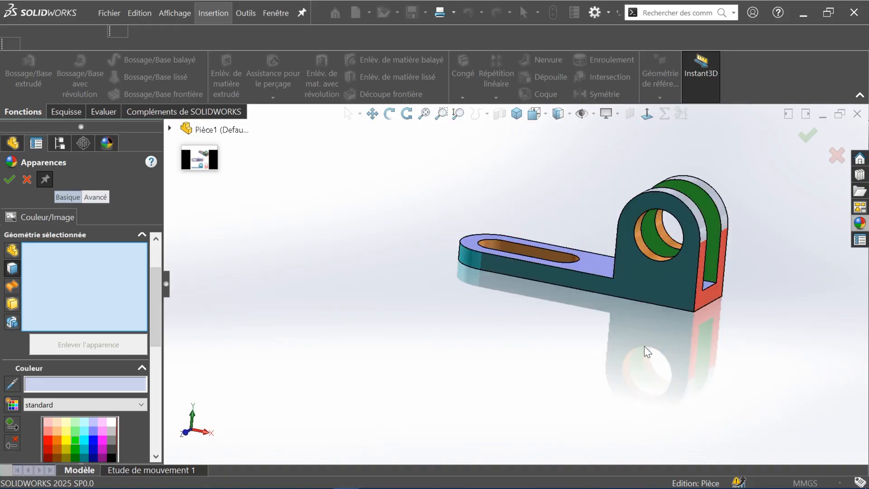
key(Left)
key(Left)
key(Left)
key(Left)
key(Left)
key(Left)
key(Left)
key(Left)
key(Left)
key(Left)
key(Left)
key(Left)
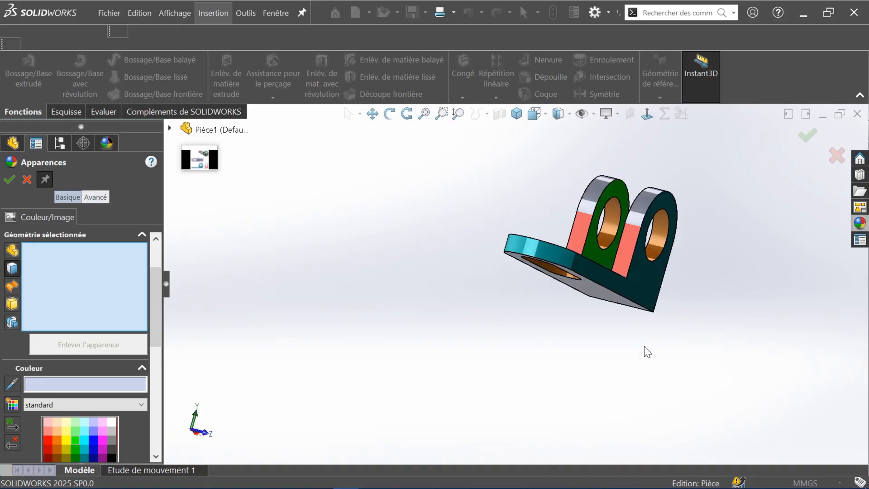
key(Left)
key(Left)
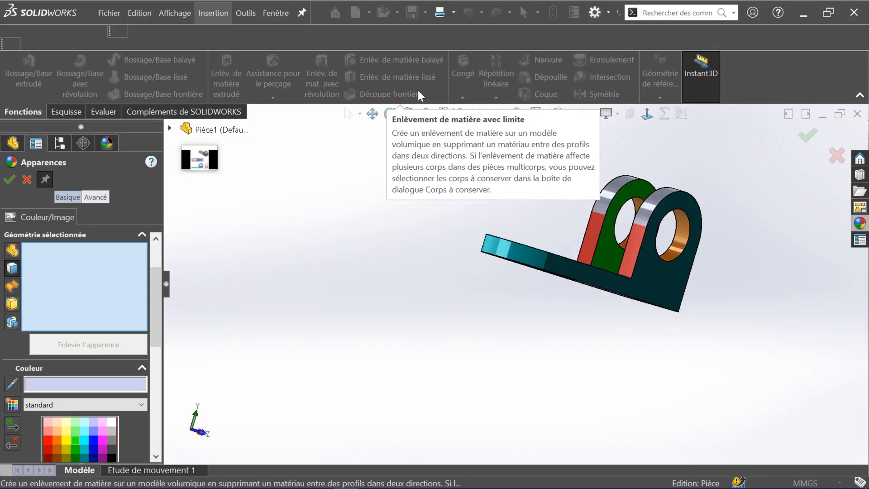
Step: Close the face appearance settings
click(16, 180)
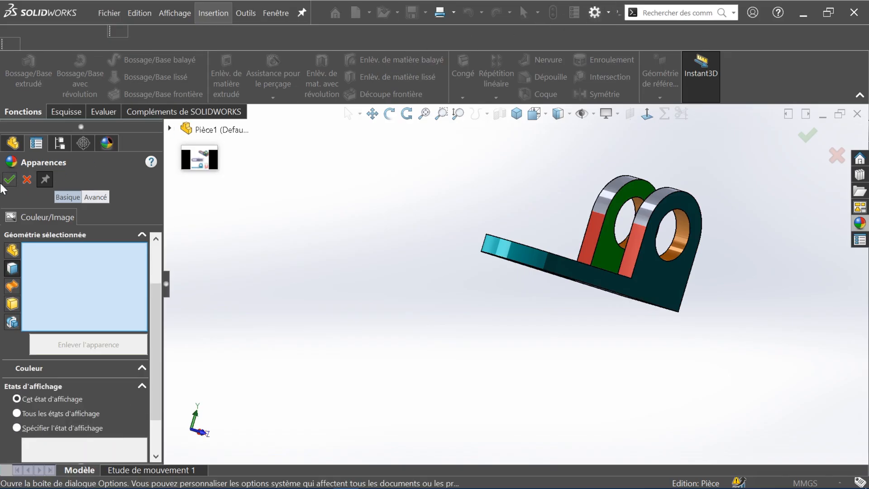
click(28, 181)
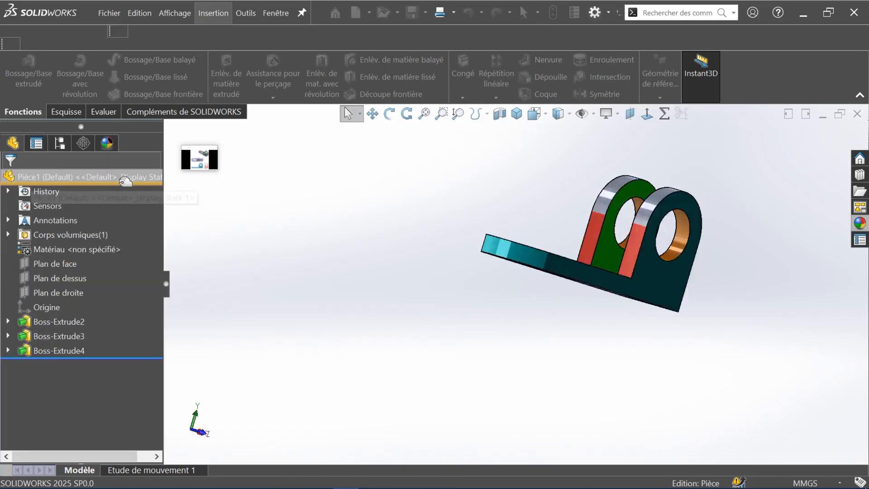
Step: Review the system options for view rotation and transitions without changing them, and return the bracket to the isometric view
click(594, 12)
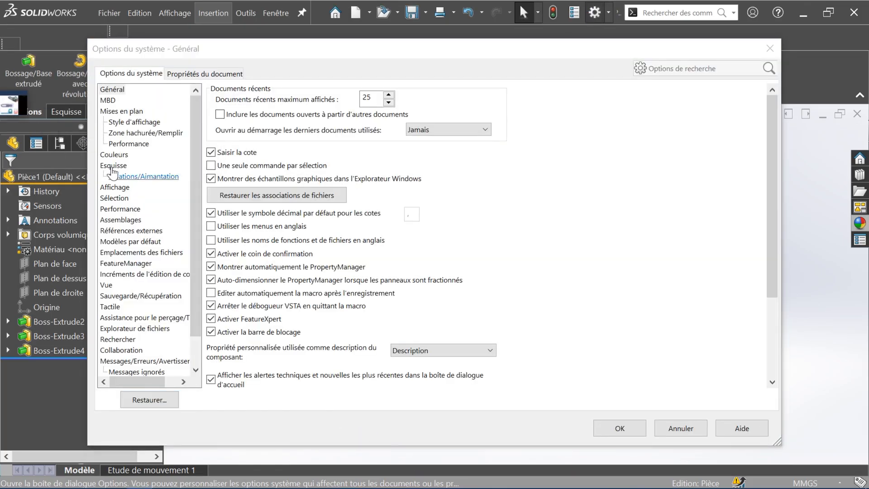
click(144, 274)
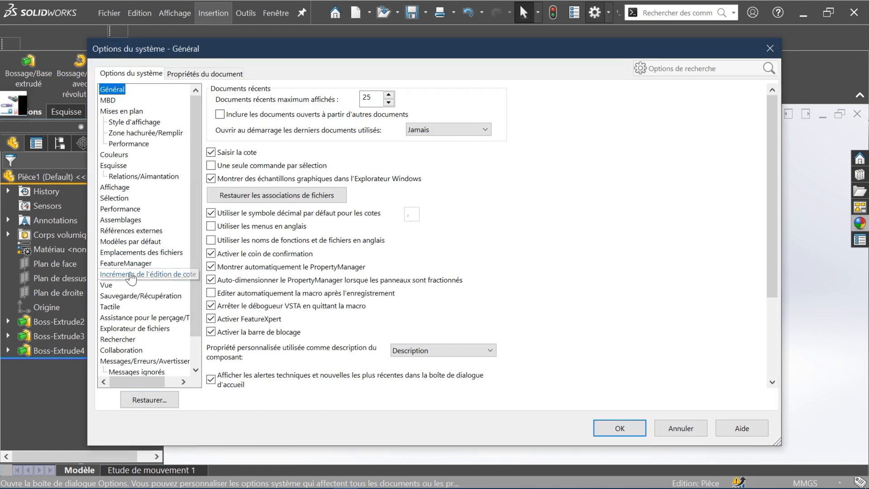
click(106, 286)
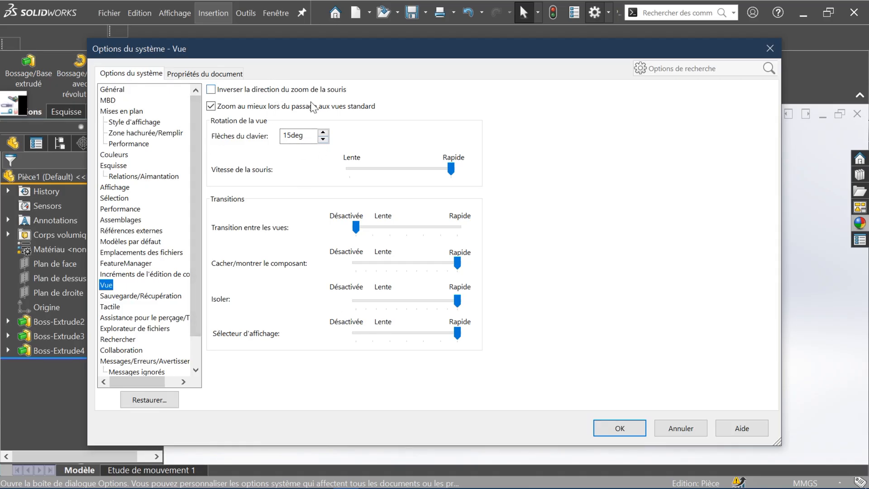
click(697, 432)
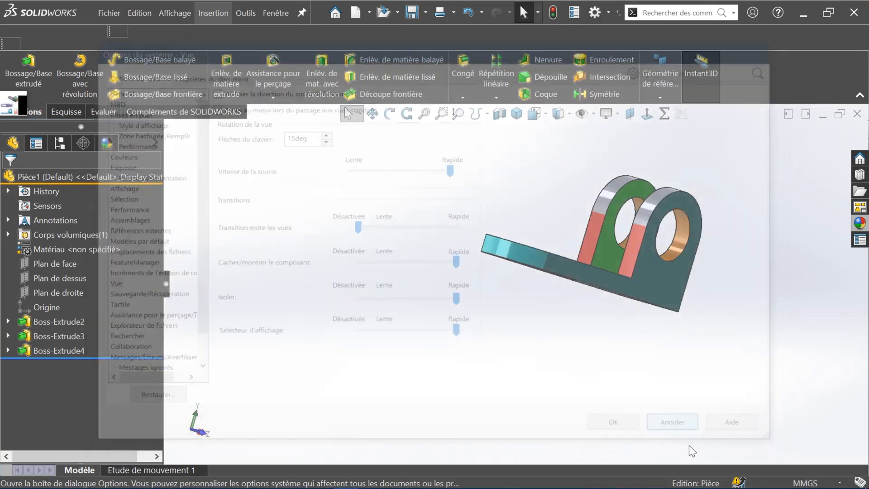
click(519, 117)
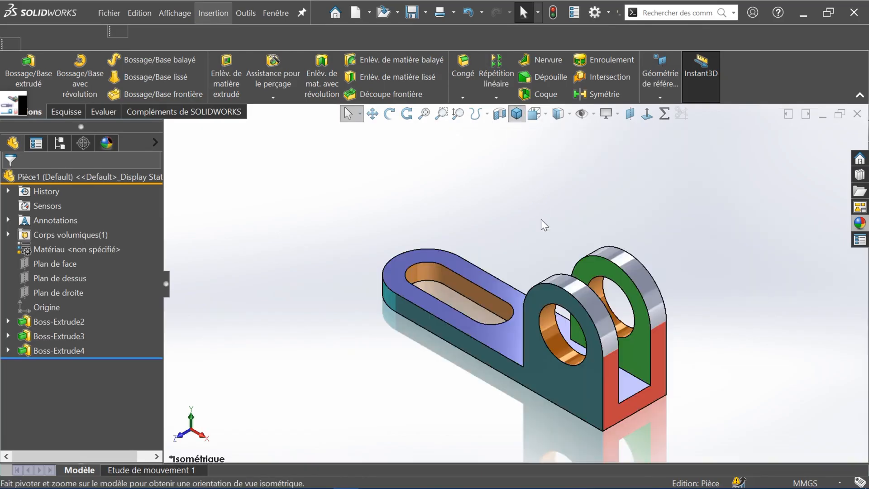